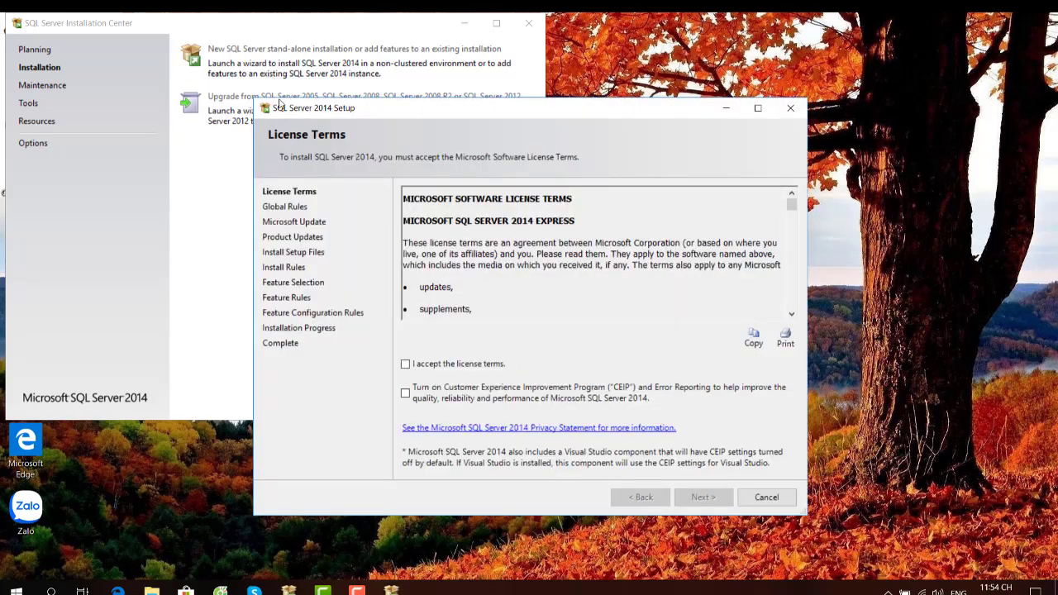
# - Accept the SQL Server 2014 license terms and skip Microsoft Update to reach Feature Selection
pyautogui.click(405, 363)
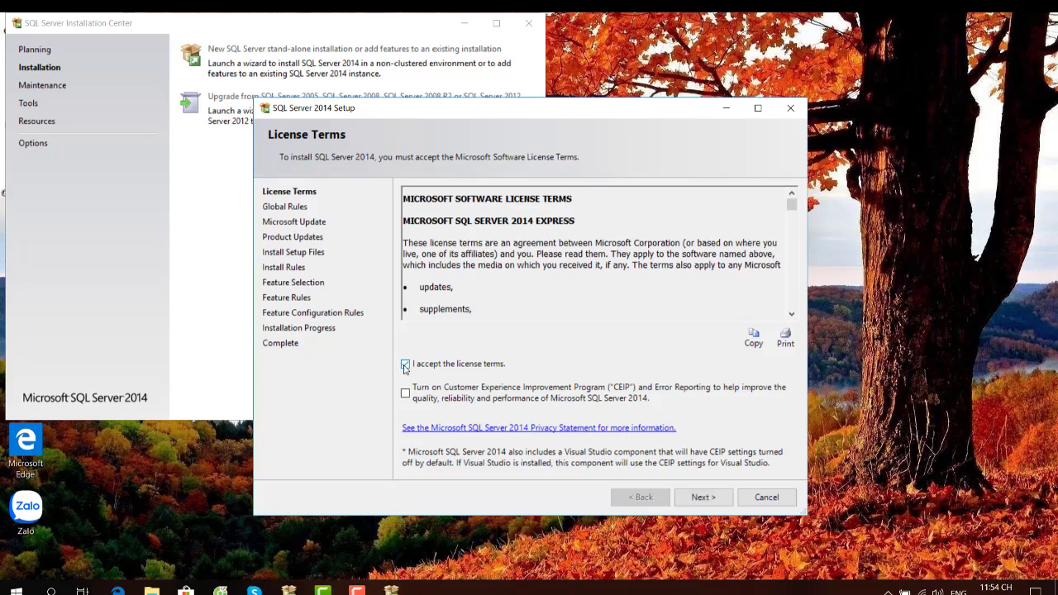
pyautogui.click(701, 497)
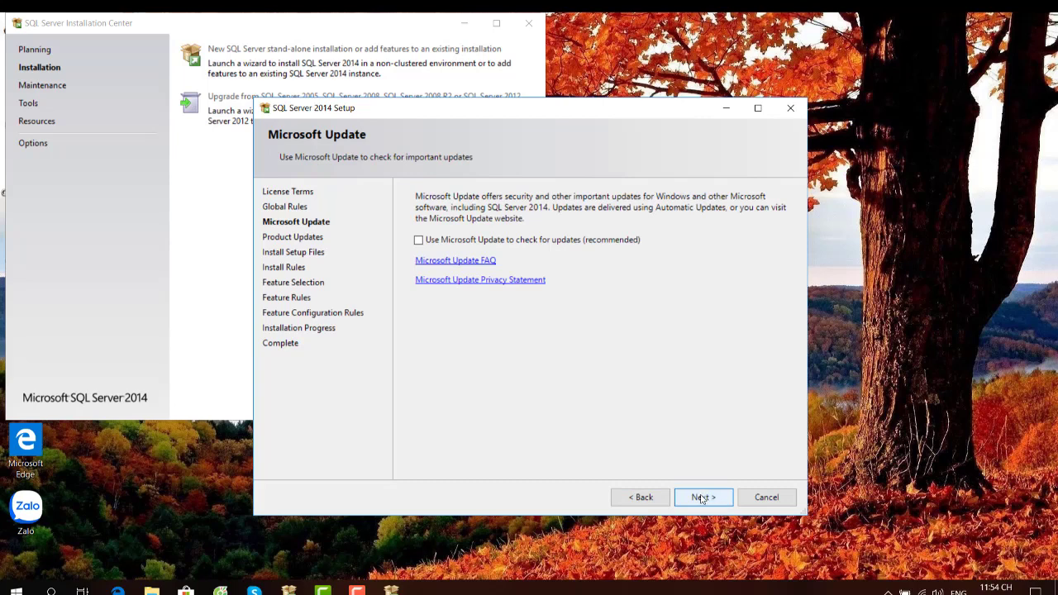
pyautogui.click(700, 497)
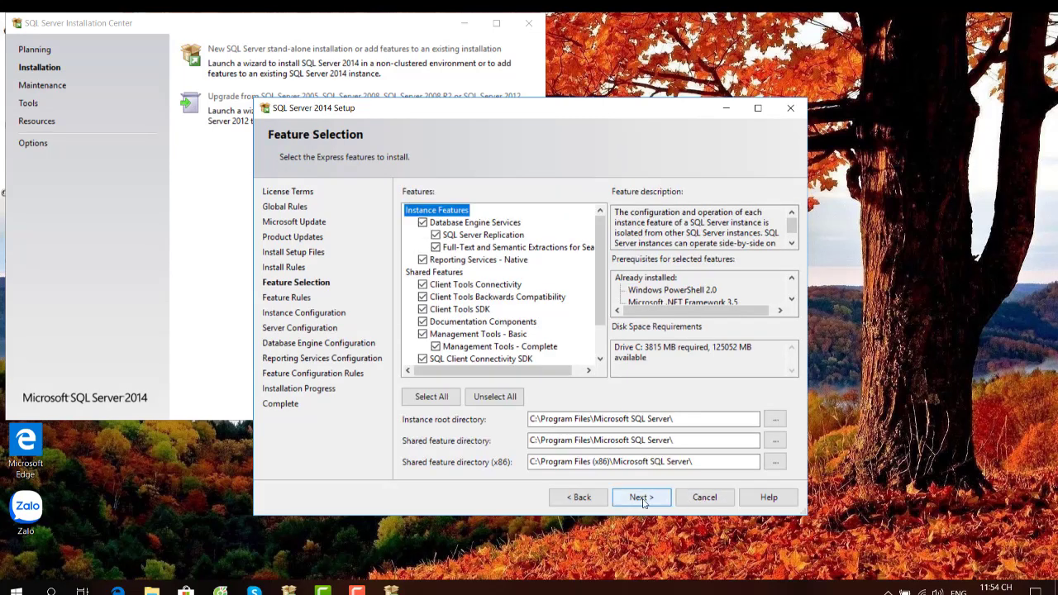
# - Keep all features and create a named instance 'sa' with lowercase instance ID 'sa'
pyautogui.click(641, 498)
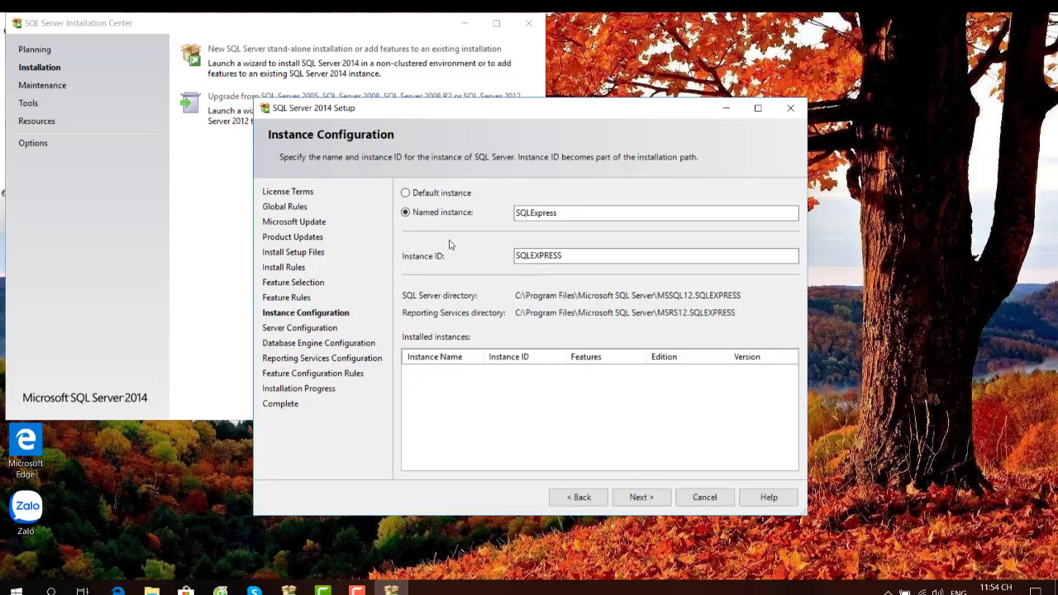
pyautogui.click(404, 194)
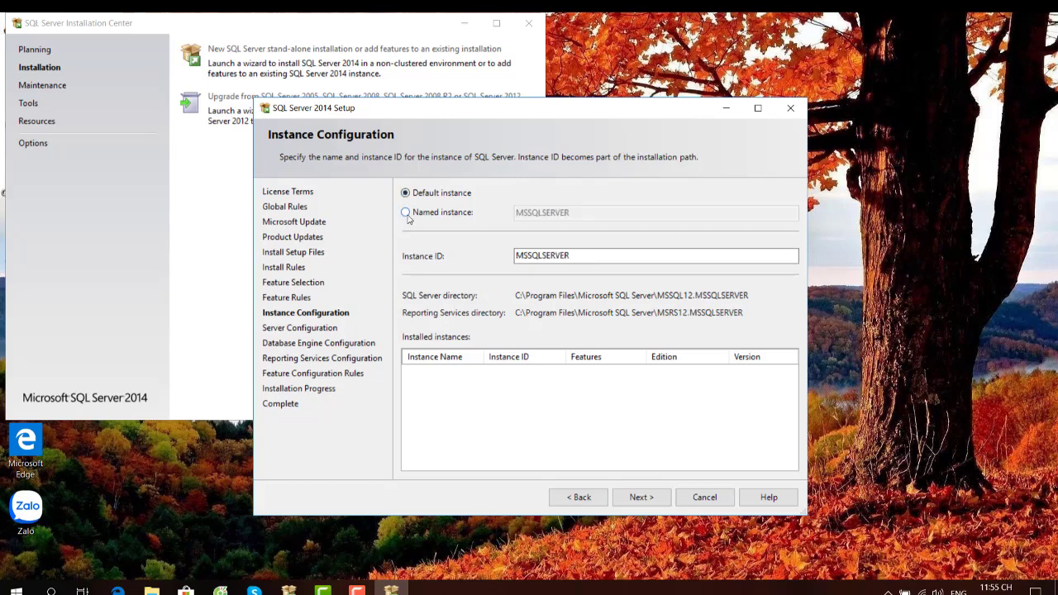
pyautogui.click(407, 215)
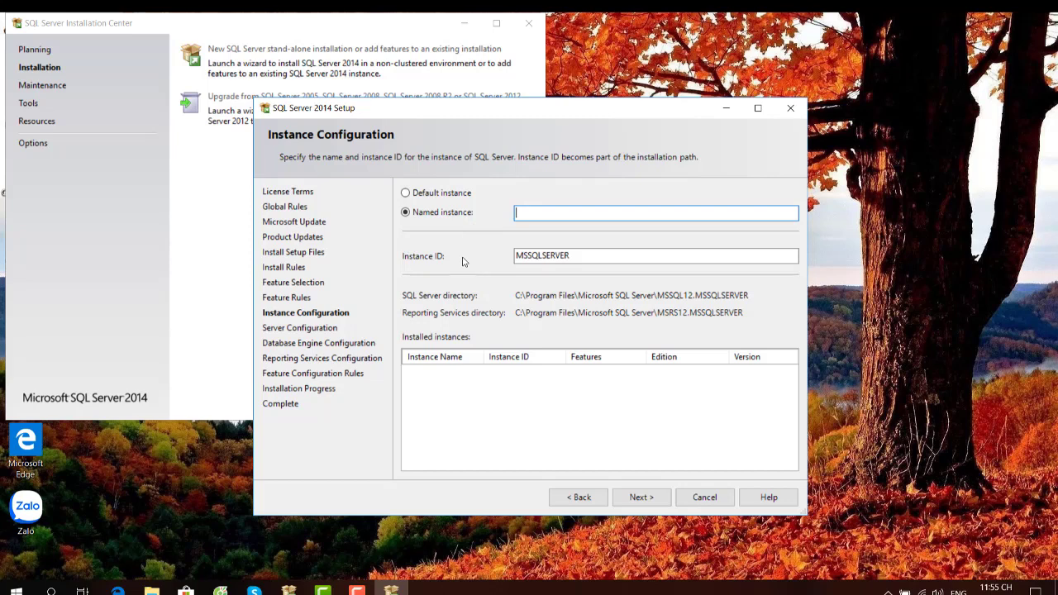
pyautogui.write('sa')
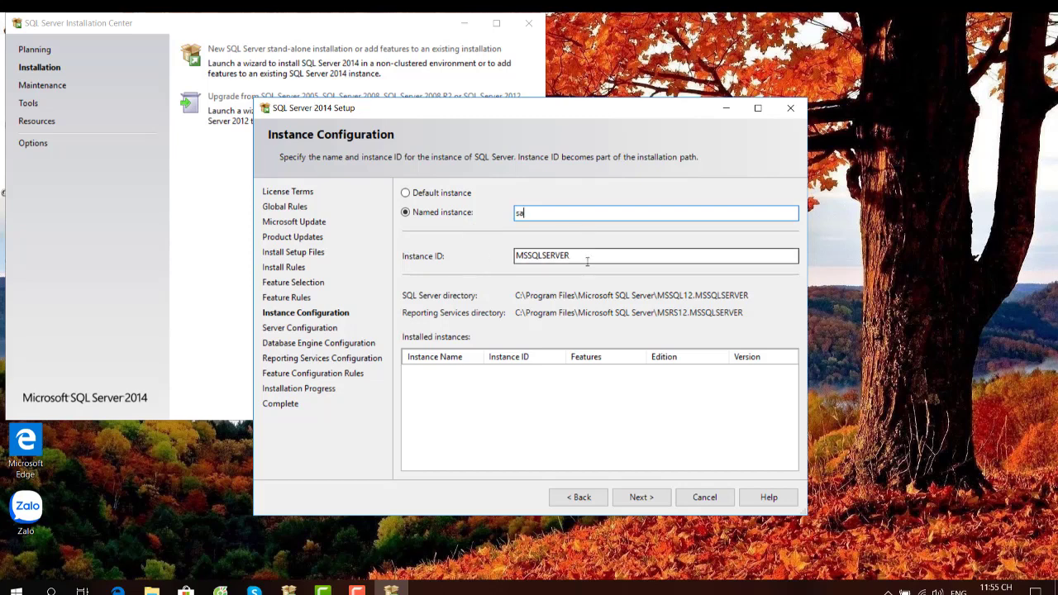
pyautogui.click(586, 261)
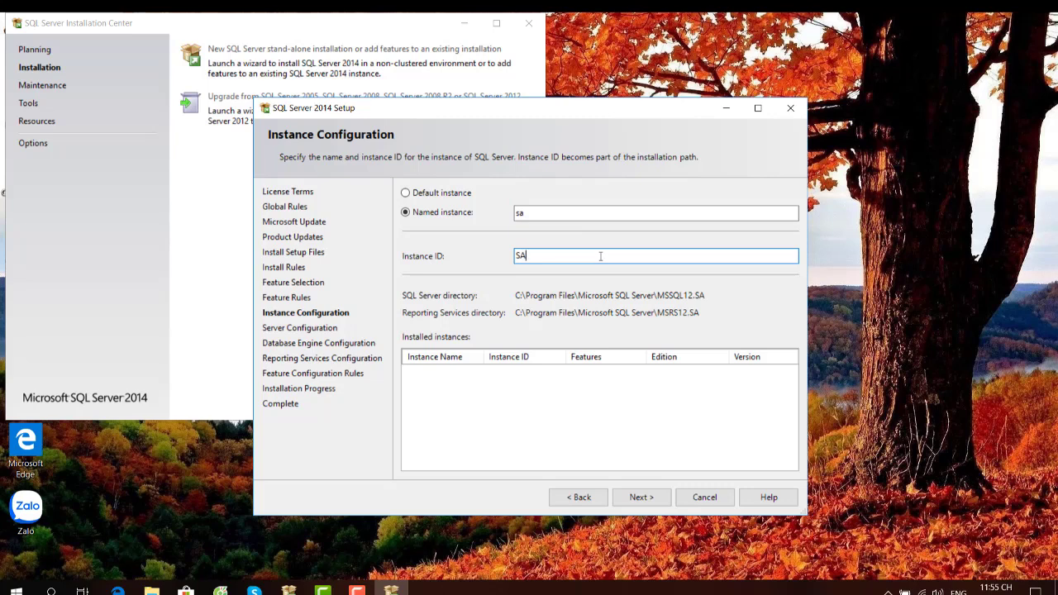
pyautogui.press('BackSpace')
pyautogui.press('BackSpace')
pyautogui.write('sa')
pyautogui.click(641, 497)
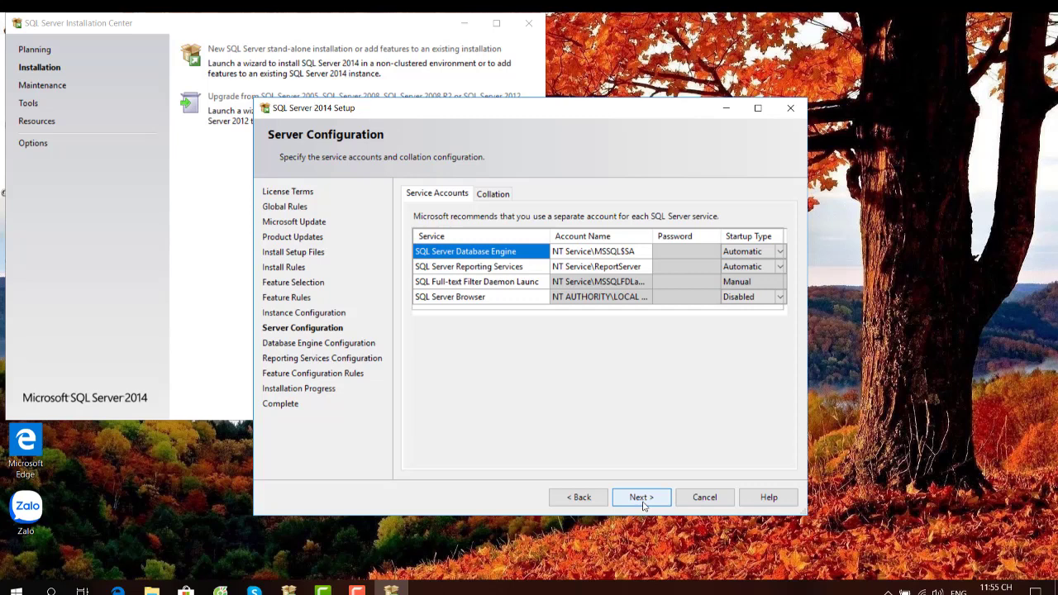
# - Review service passwords and startup types, leaving Database Engine and Reporting Services on Automatic
pyautogui.click(689, 252)
pyautogui.click(685, 266)
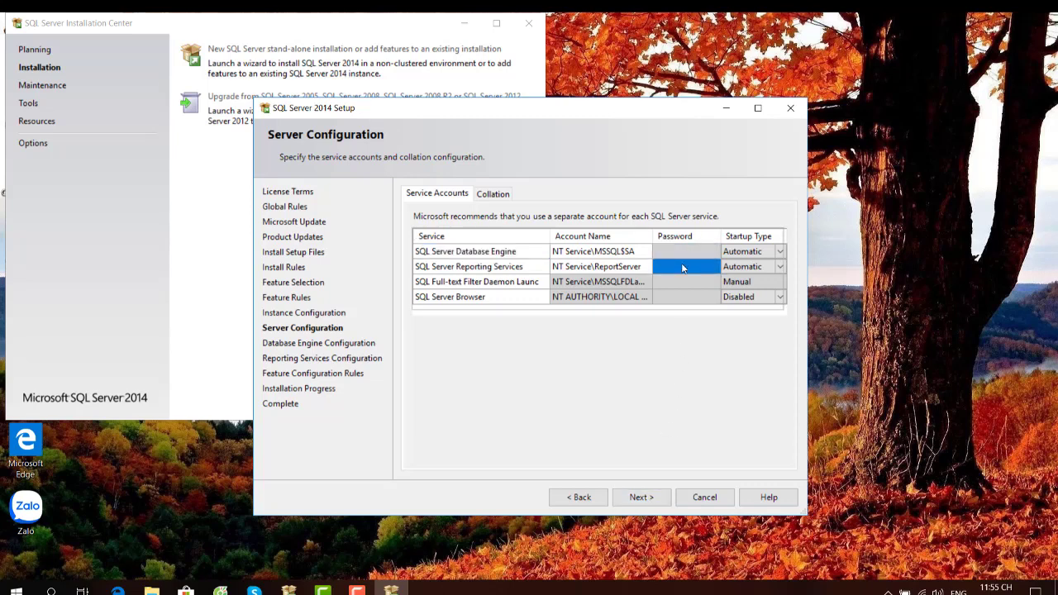
pyautogui.click(678, 283)
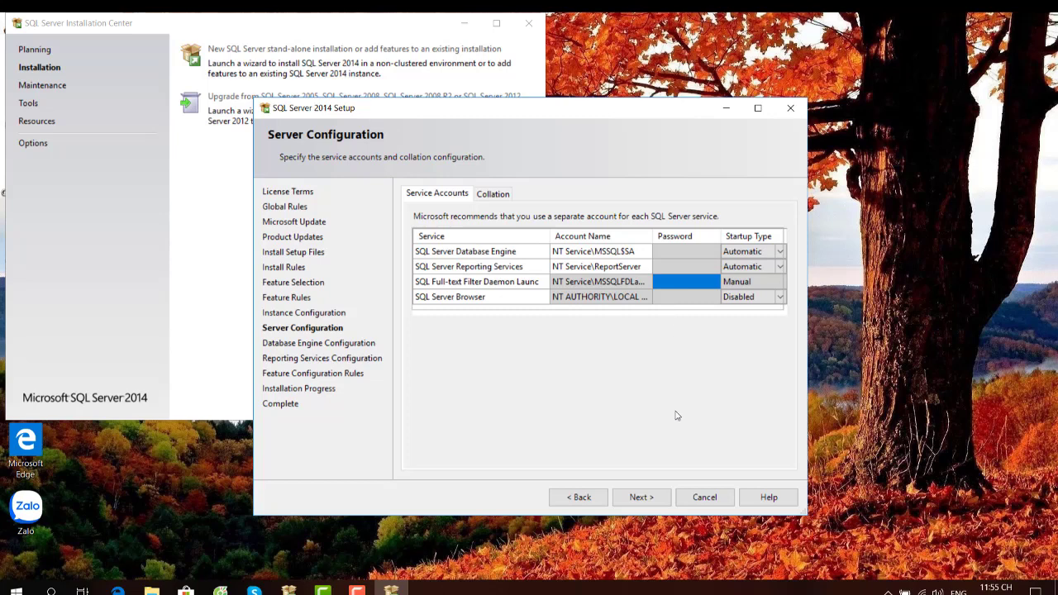
pyautogui.click(777, 268)
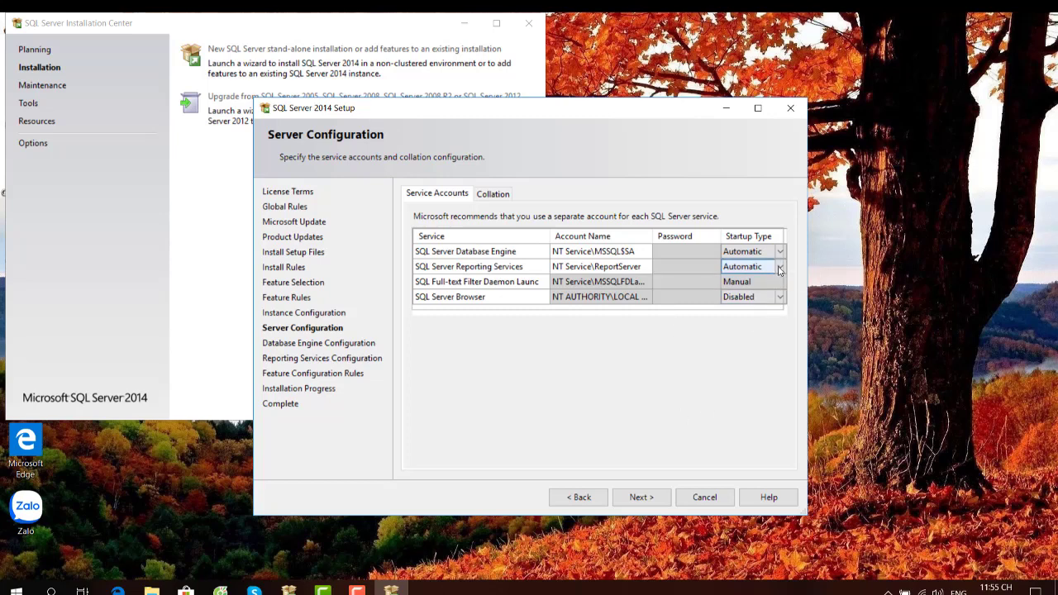
pyautogui.click(777, 267)
pyautogui.click(777, 268)
pyautogui.click(779, 253)
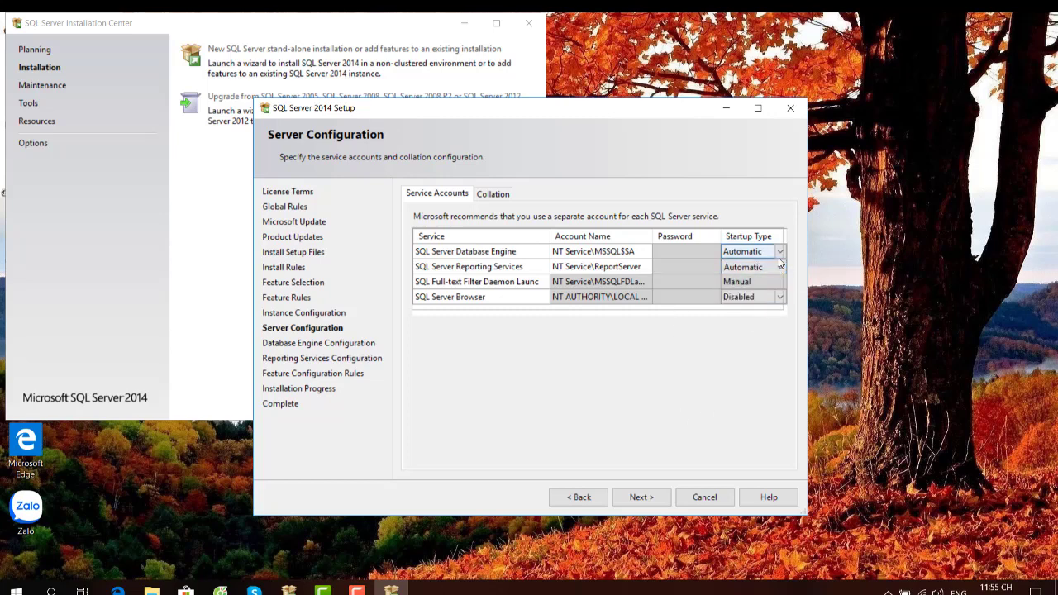
pyautogui.click(779, 254)
pyautogui.click(779, 255)
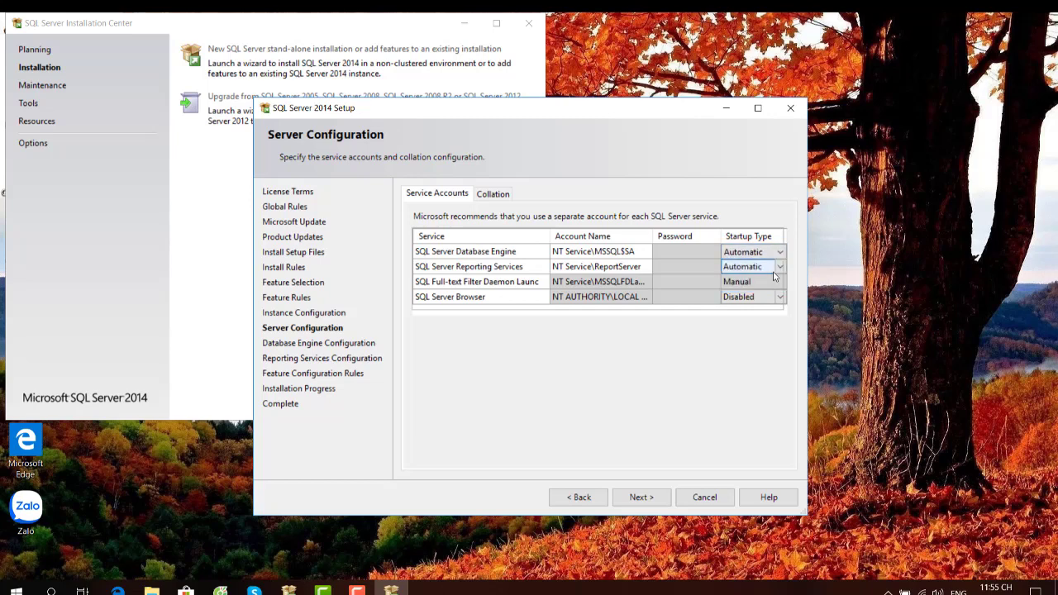
pyautogui.click(779, 285)
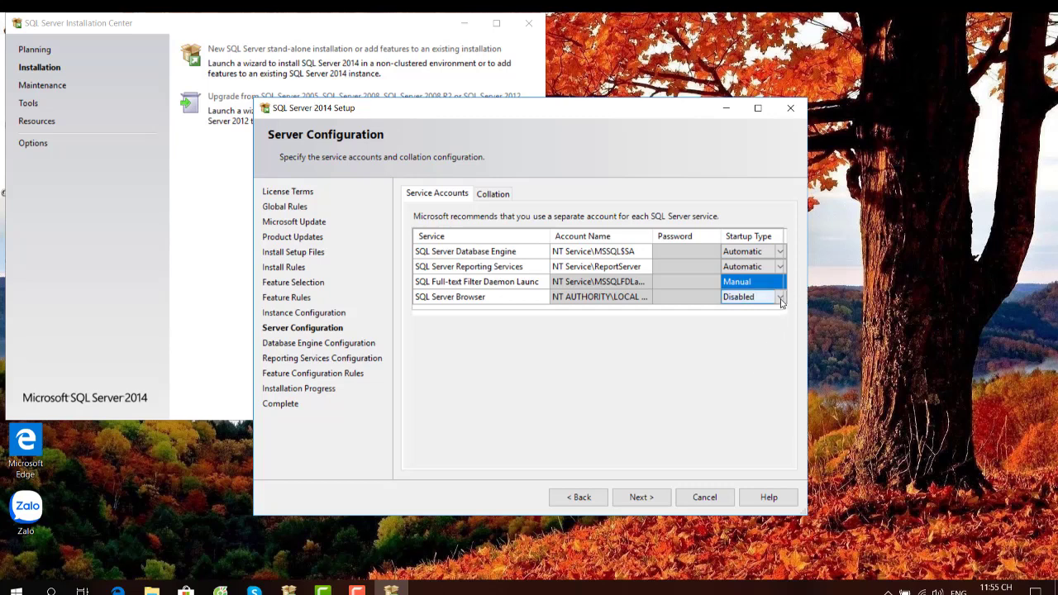
# - Set the SQL Server Browser startup type to Automatic and proceed
pyautogui.click(780, 299)
pyautogui.click(757, 312)
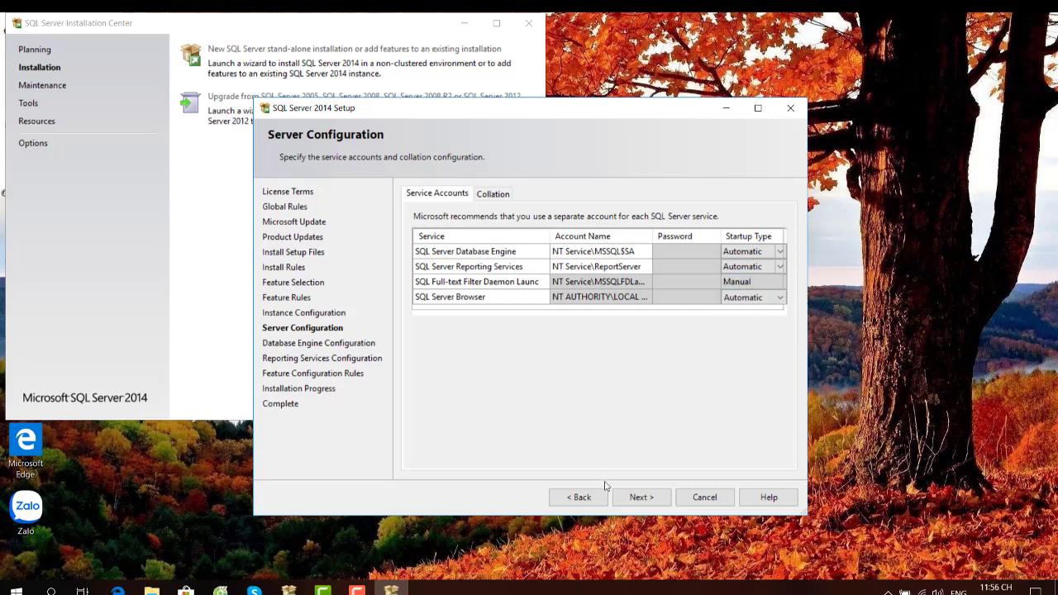
pyautogui.click(643, 499)
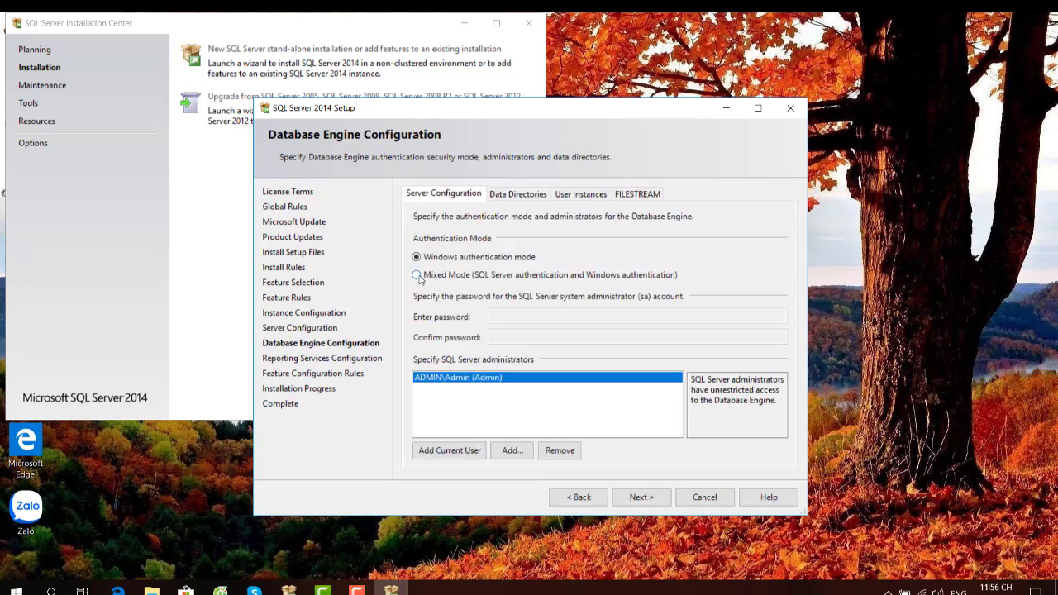
# - Choose Mixed Mode and enter a short sa password, which is rejected as weak
pyautogui.click(418, 275)
pyautogui.click(522, 320)
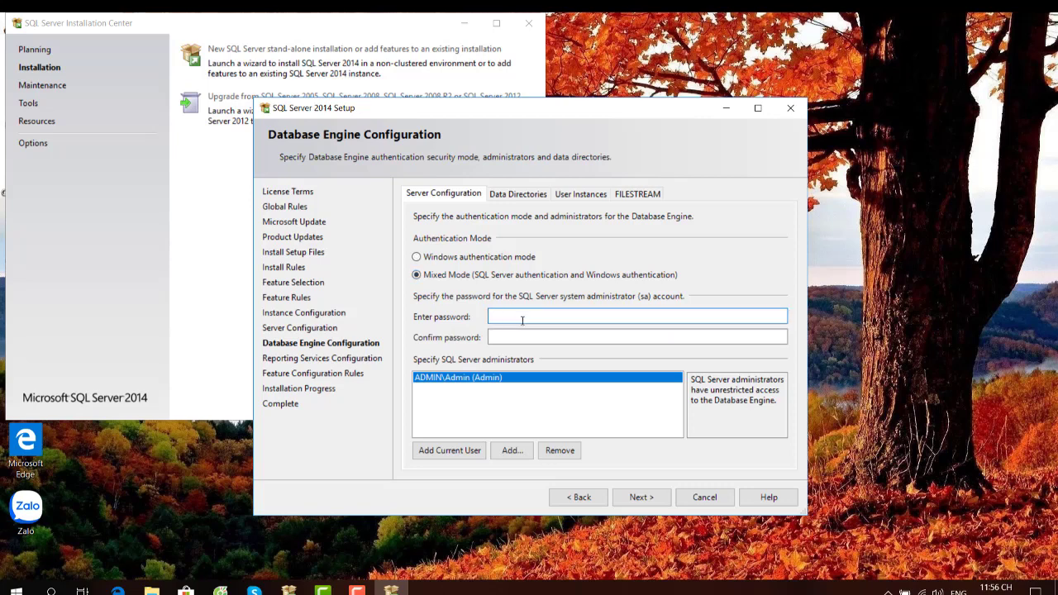
pyautogui.write('12')
pyautogui.click(508, 336)
pyautogui.write('12')
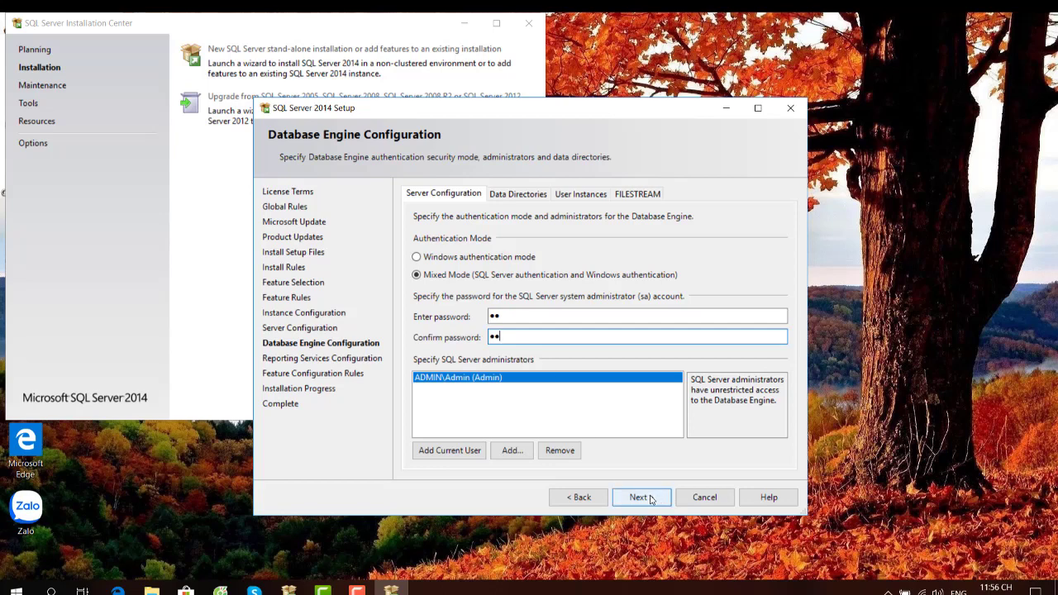
pyautogui.click(650, 499)
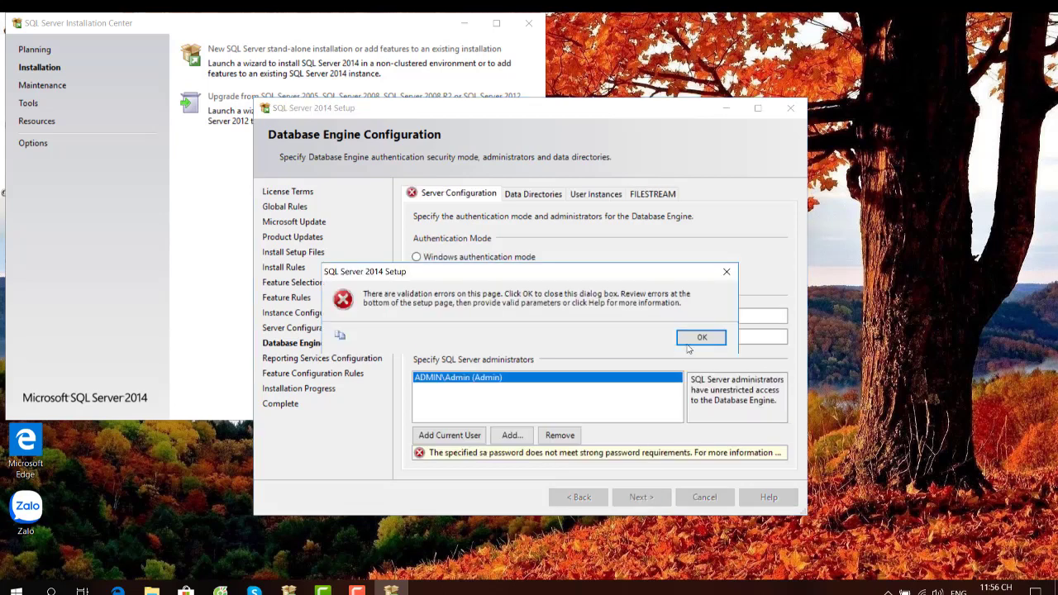
pyautogui.click(689, 344)
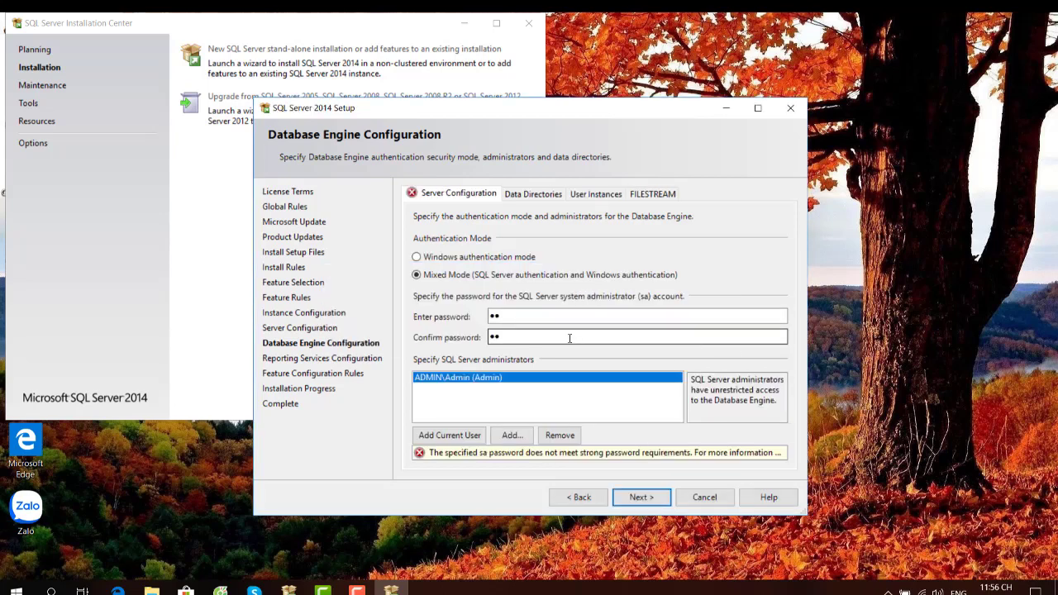
# - Re-enter and confirm a new sa password, which is rejected as weak again
pyautogui.click(549, 318)
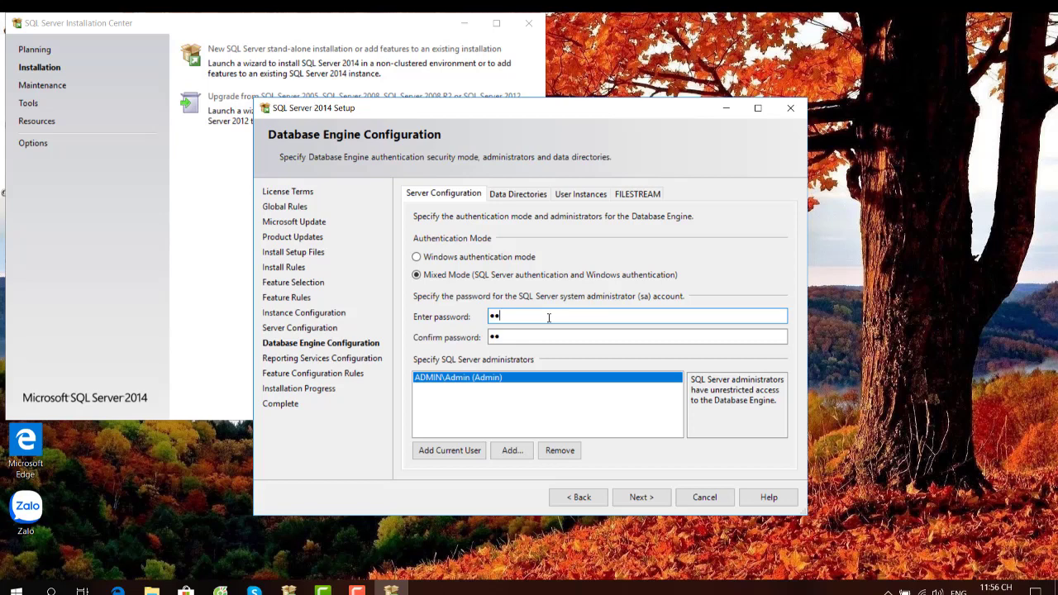
pyautogui.press('BackSpace')
pyautogui.press('BackSpace')
pyautogui.write('••')
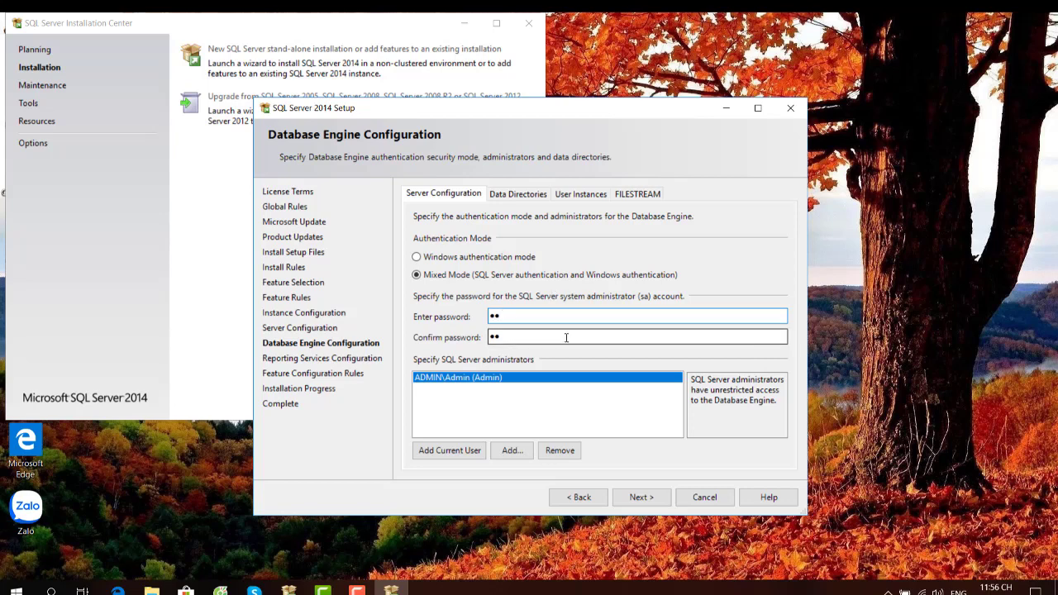
pyautogui.click(566, 338)
pyautogui.write('•')
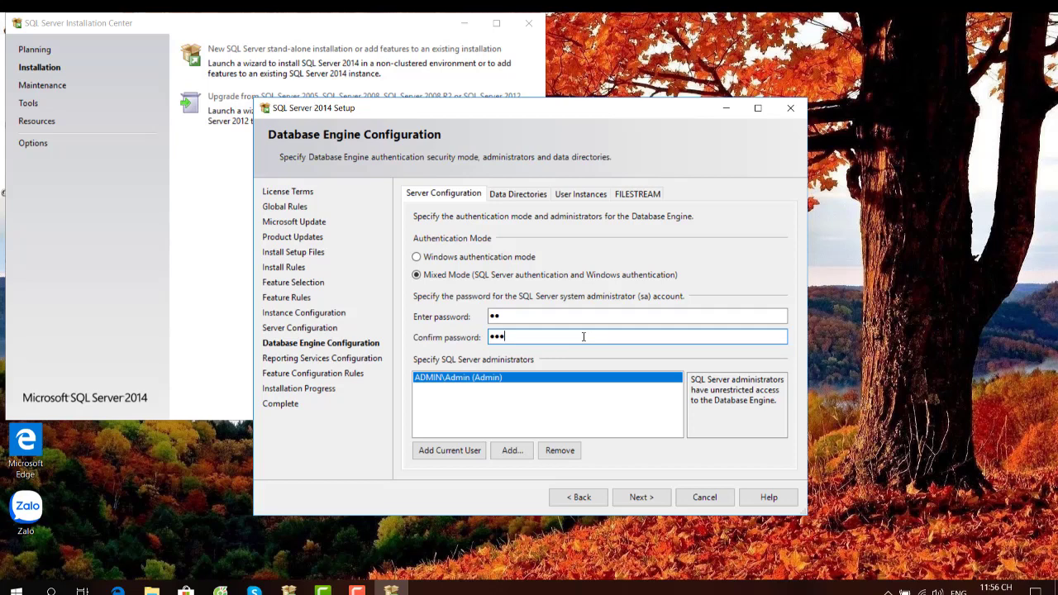
pyautogui.press('BackSpace')
pyautogui.press('BackSpace')
pyautogui.press('BackSpace')
pyautogui.write('••')
pyautogui.click(656, 501)
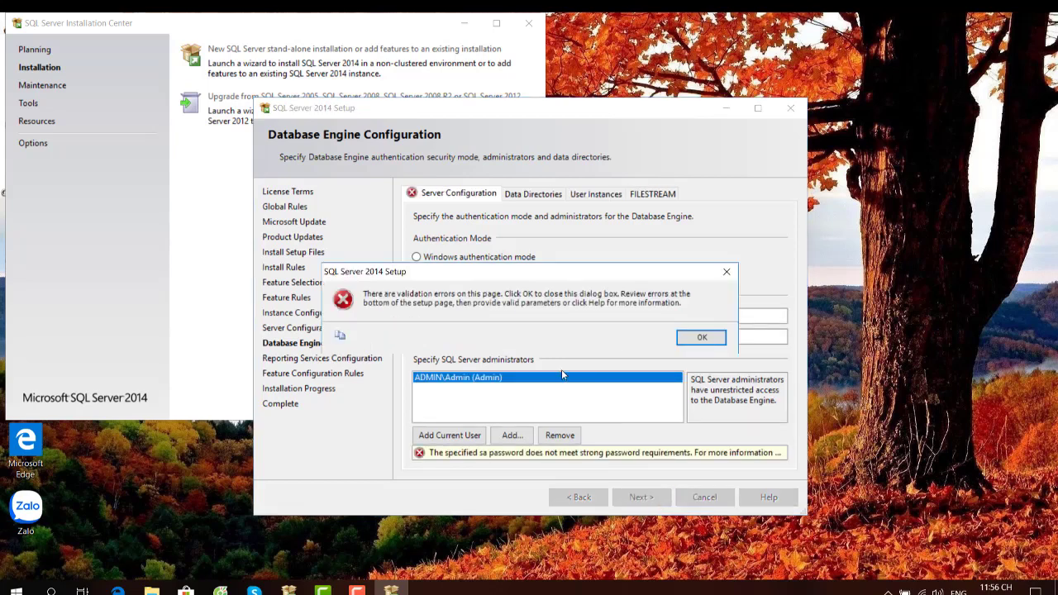
pyautogui.click(702, 337)
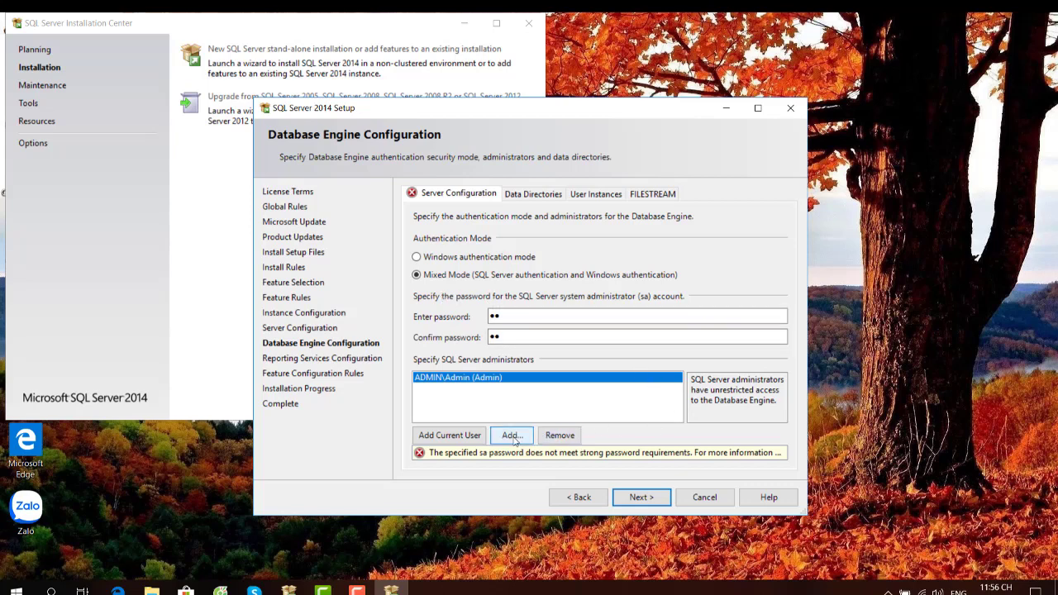
# - Clear both the sa password and confirmation boxes
pyautogui.click(519, 316)
pyautogui.moveTo(519, 315); pyautogui.dragTo(413, 310)
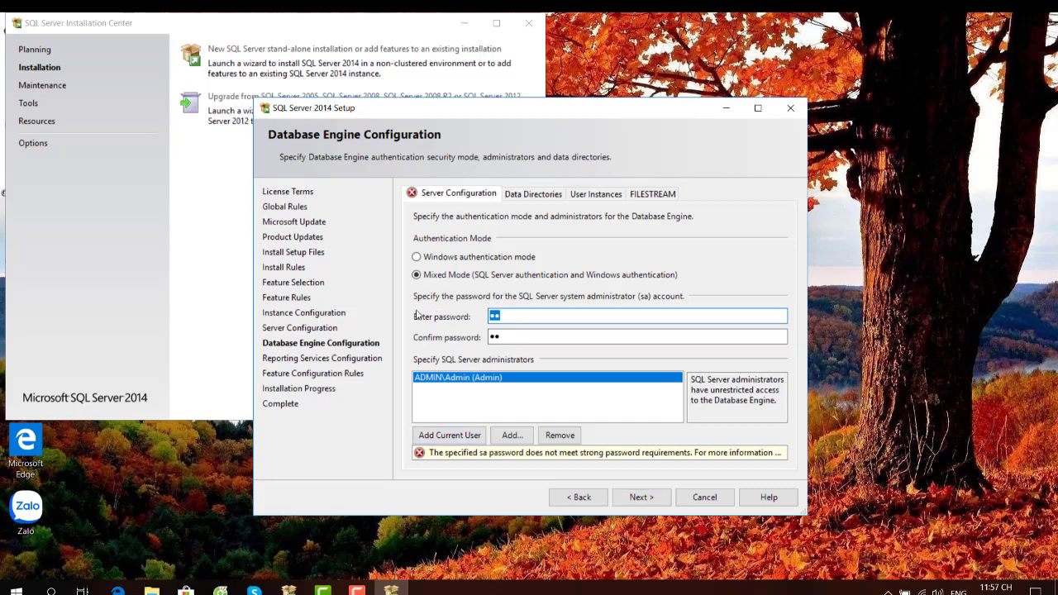
pyautogui.press('BackSpace')
pyautogui.click(503, 332)
pyautogui.press('BackSpace')
pyautogui.press('BackSpace')
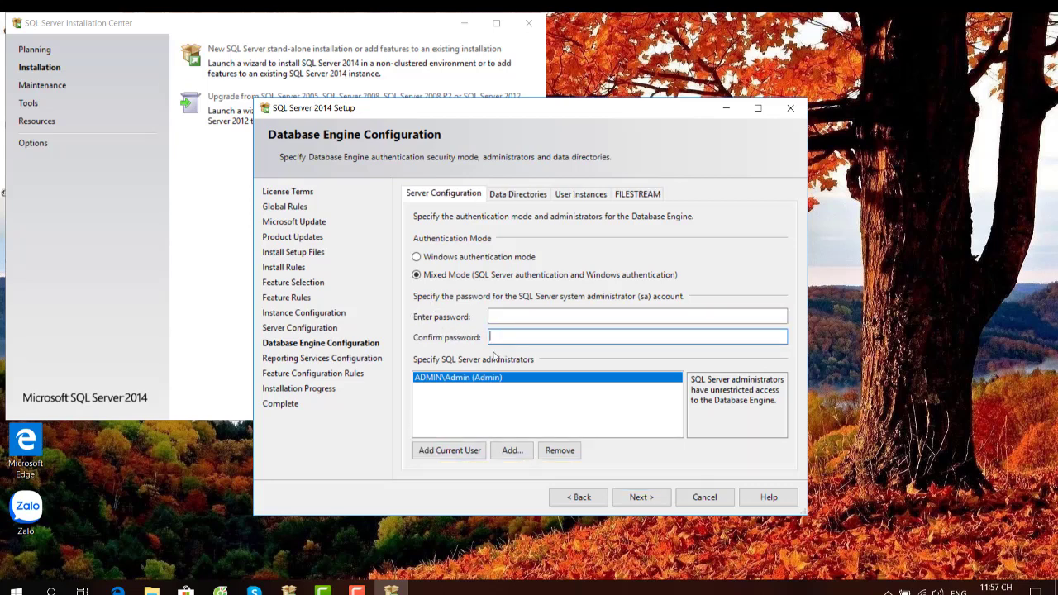
# - Switch back to Windows authentication mode and advance to Reporting Services Configuration
pyautogui.click(417, 257)
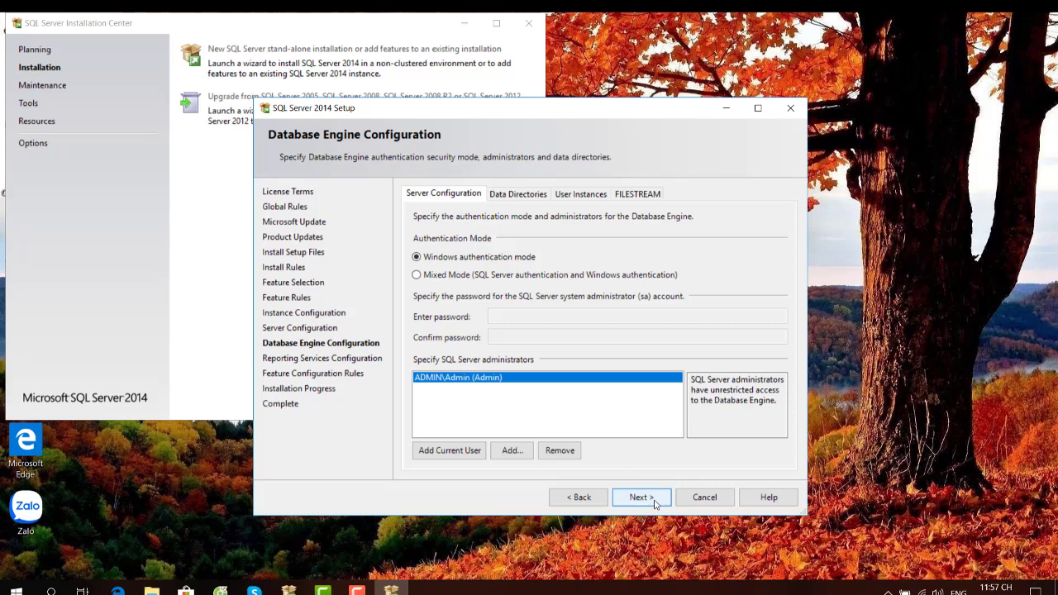
pyautogui.click(653, 502)
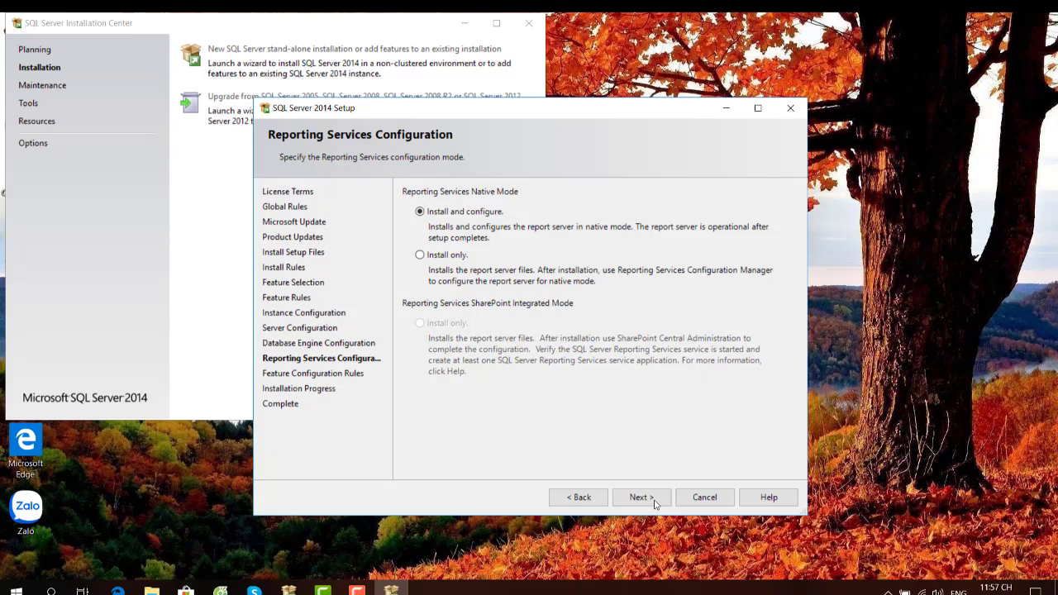
# - Keep Reporting Services native mode 'Install and configure' and start the installation
pyautogui.click(651, 499)
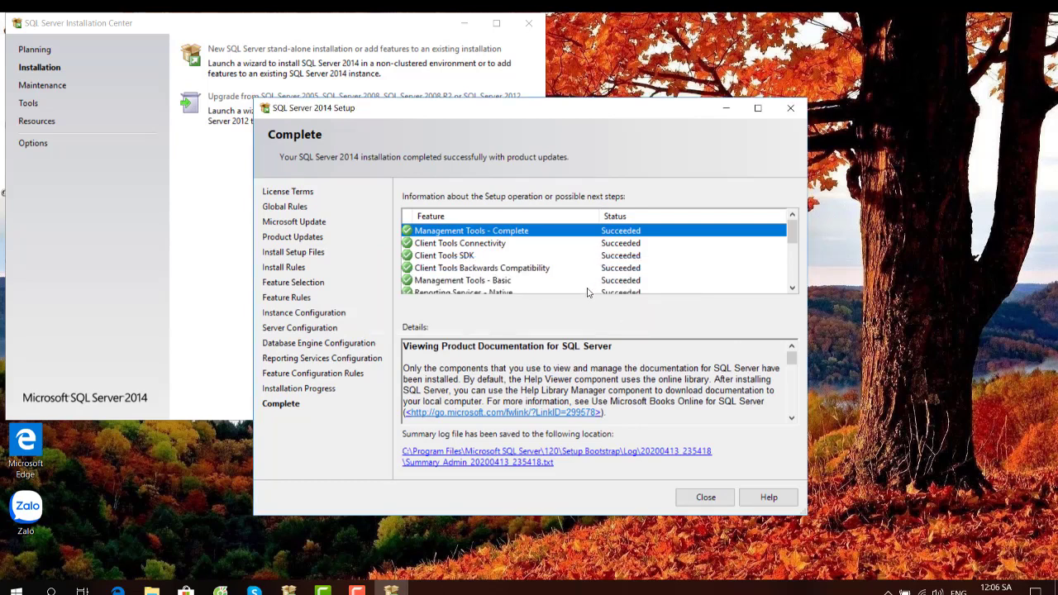
# - Close the finished Setup wizard and the Installation Center, then refresh the desktop
pyautogui.click(715, 498)
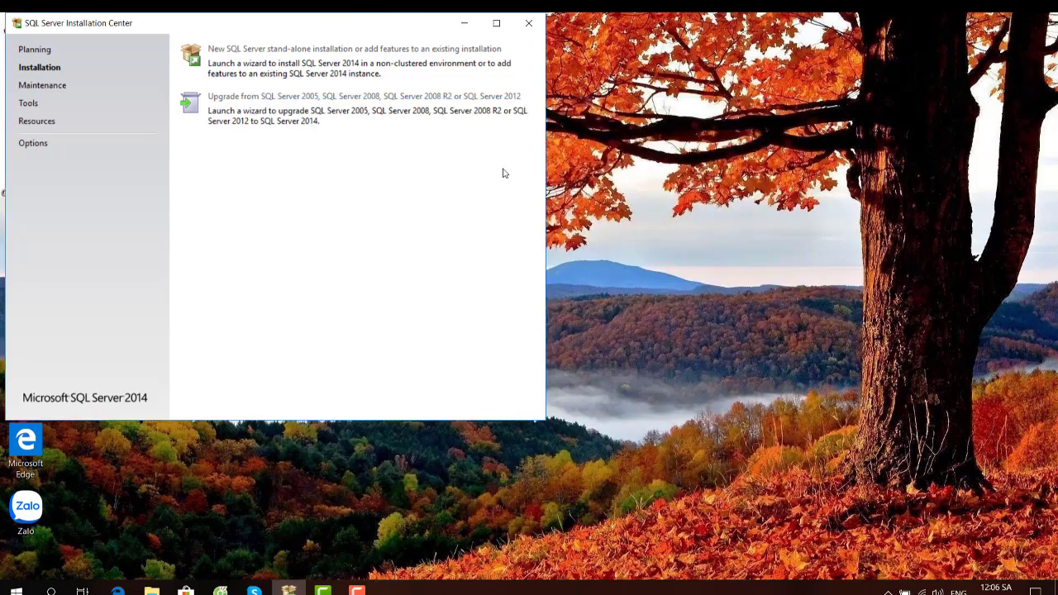
pyautogui.click(531, 23)
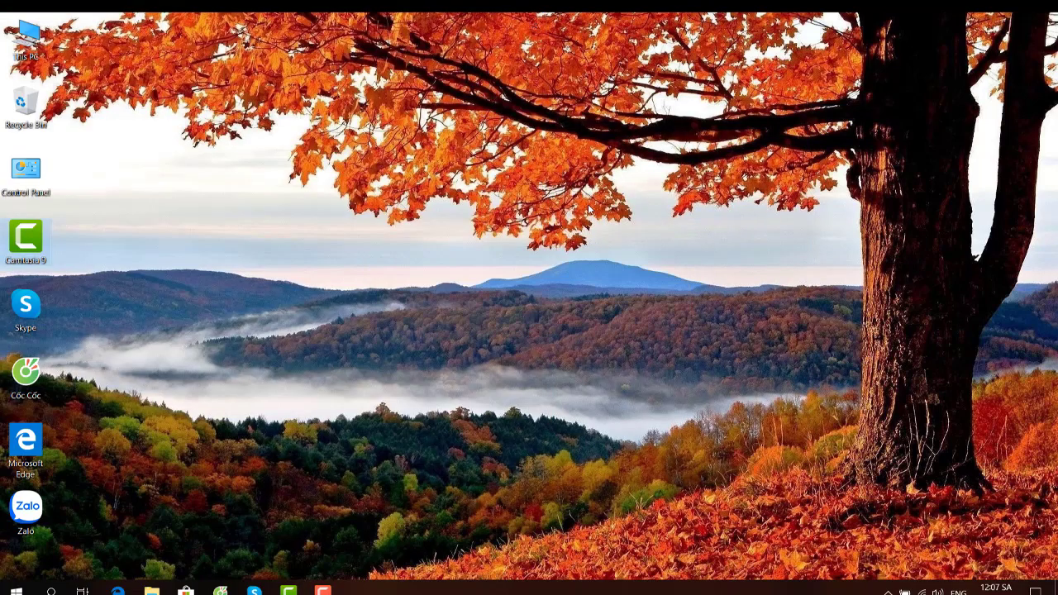
pyautogui.rightClick(307, 165)
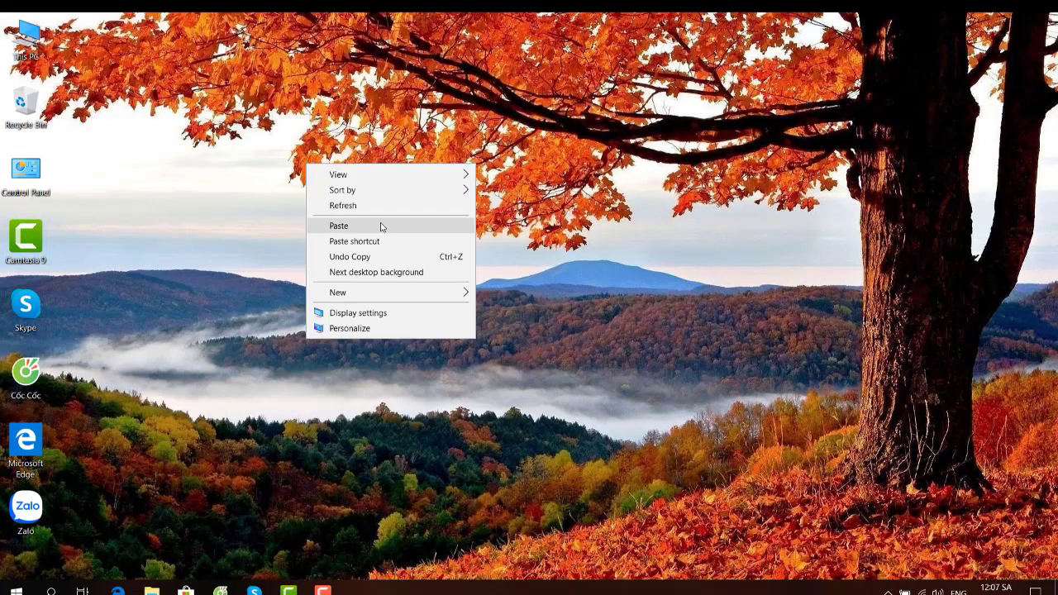
pyautogui.click(379, 206)
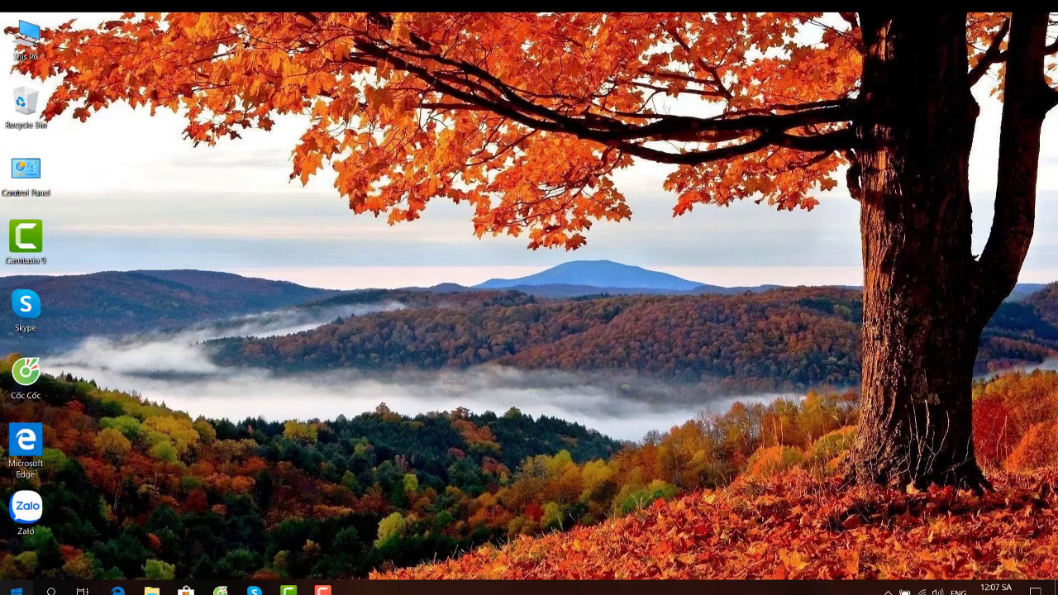
# - Launch SQL Server 2014 Configuration Manager from the Start menu's app list
pyautogui.click(16, 588)
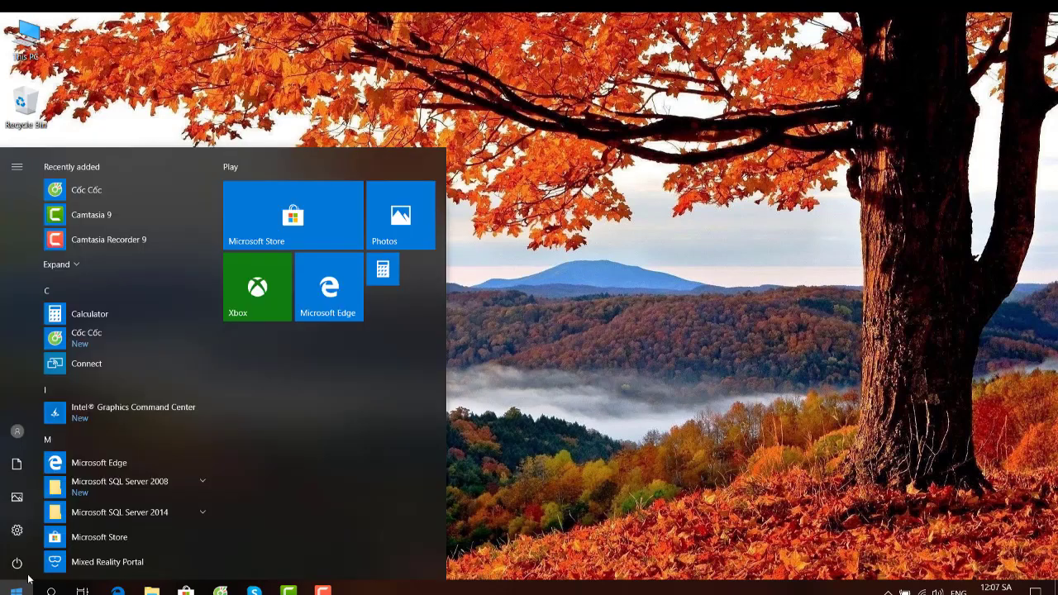
pyautogui.click(69, 264)
pyautogui.scroll(-5, 114, 290)
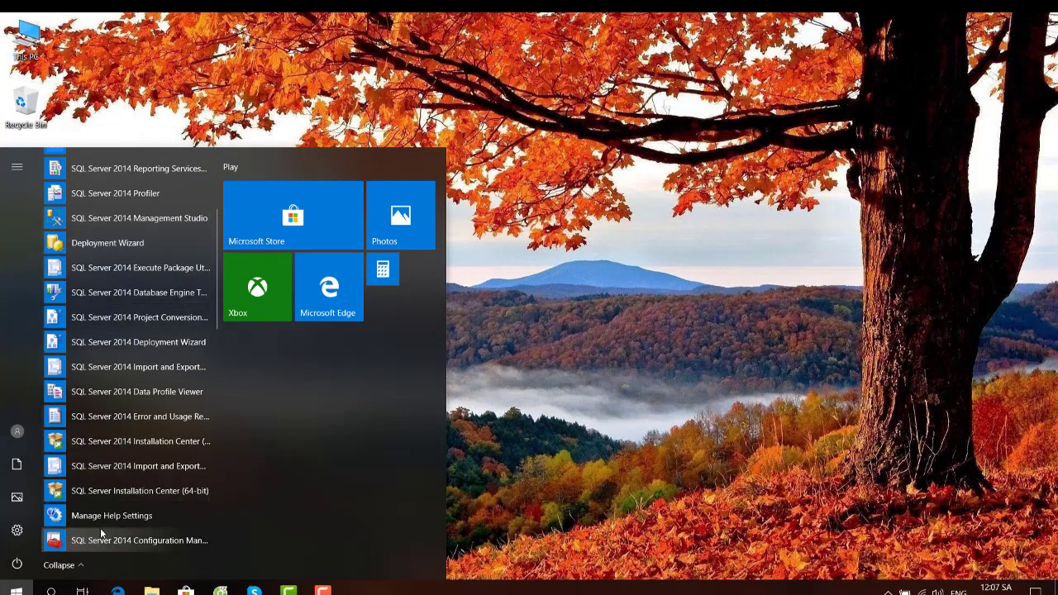
pyautogui.click(122, 541)
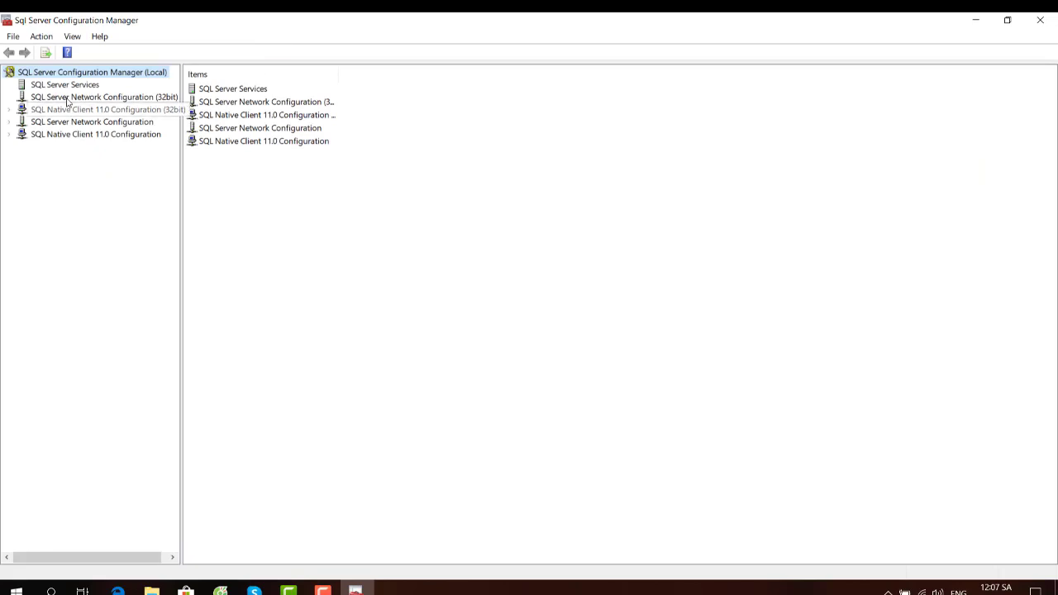
# - Review SQL Server Browser's Advanced and Service properties and apply them
pyautogui.click(69, 85)
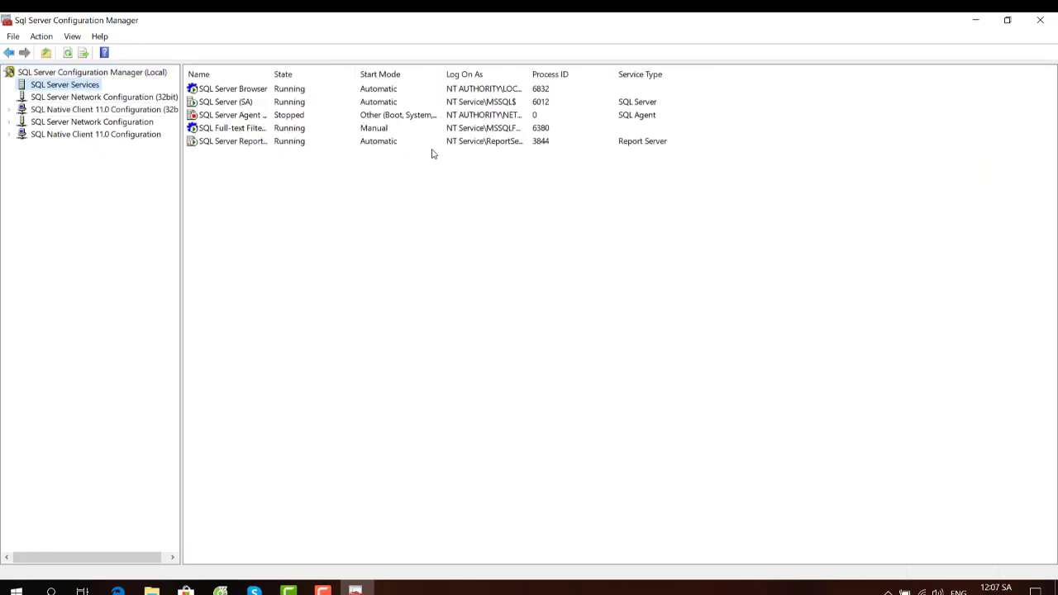
pyautogui.moveTo(245, 128); pyautogui.dragTo(257, 93)
pyautogui.click(257, 92)
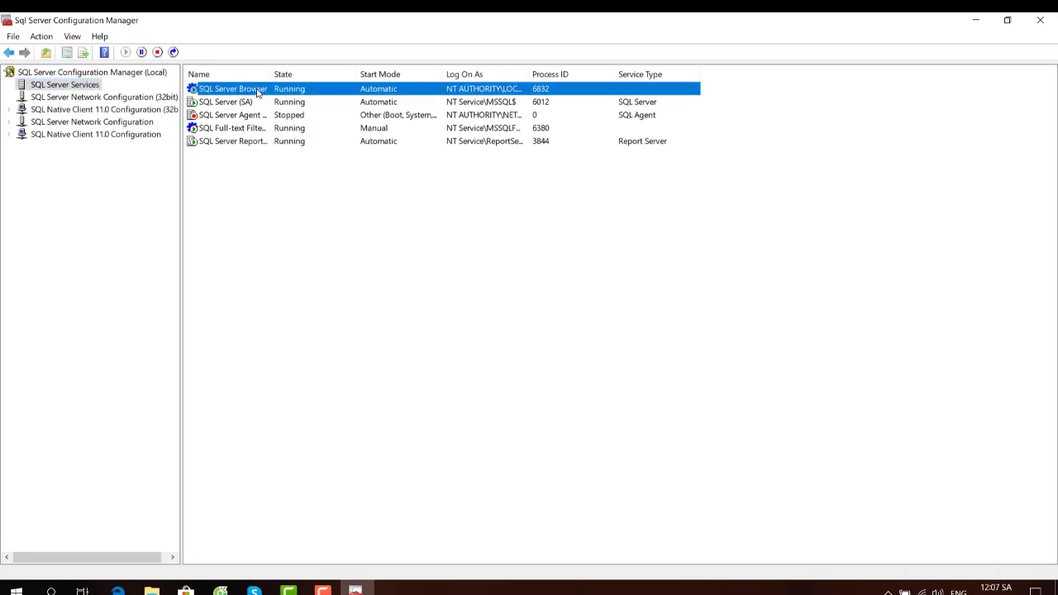
pyautogui.rightClick(257, 92)
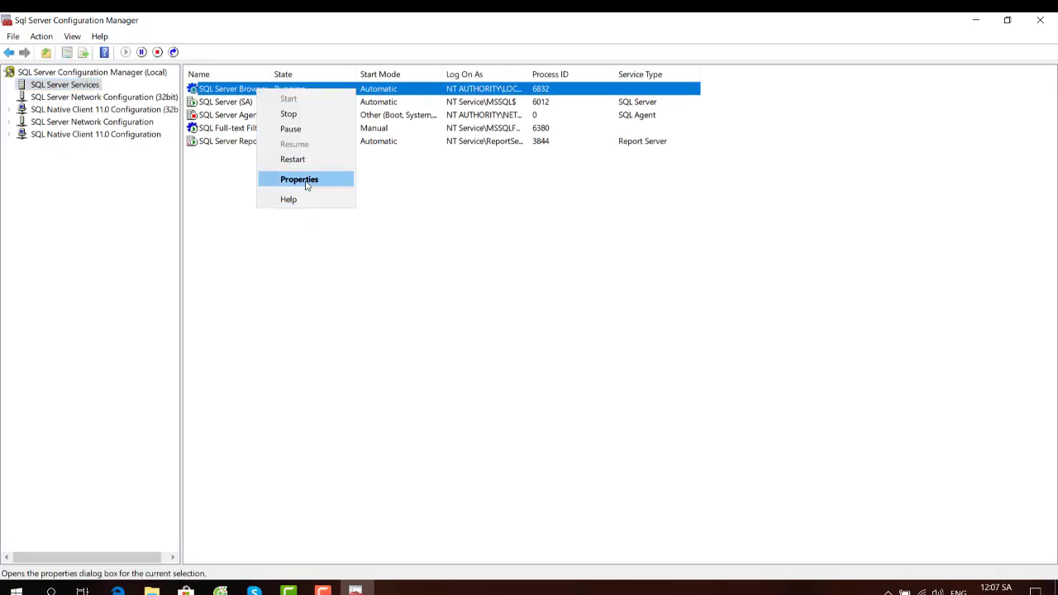
pyautogui.click(306, 180)
pyautogui.click(477, 157)
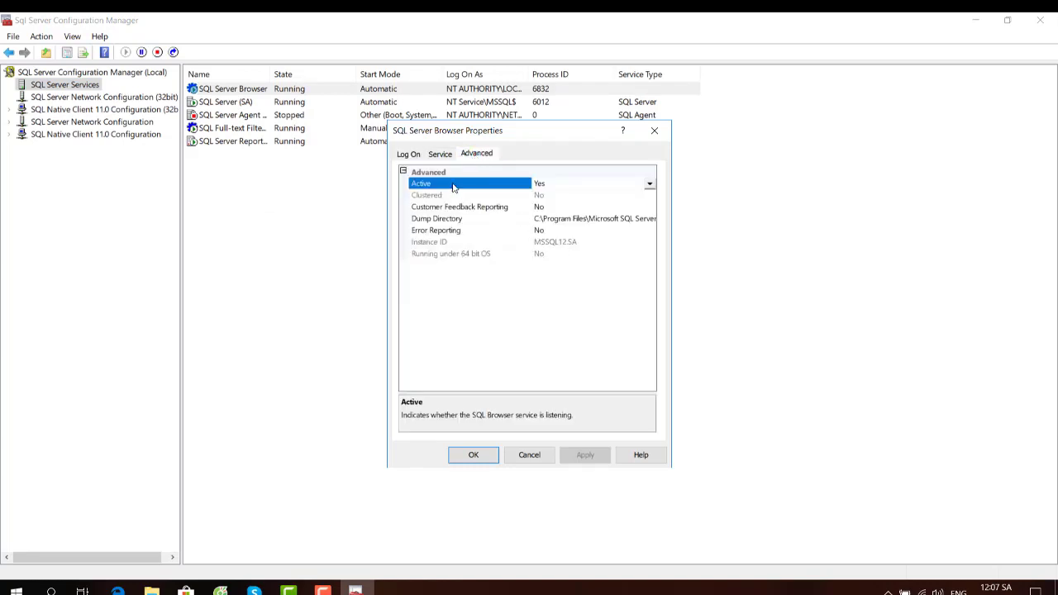
pyautogui.click(439, 155)
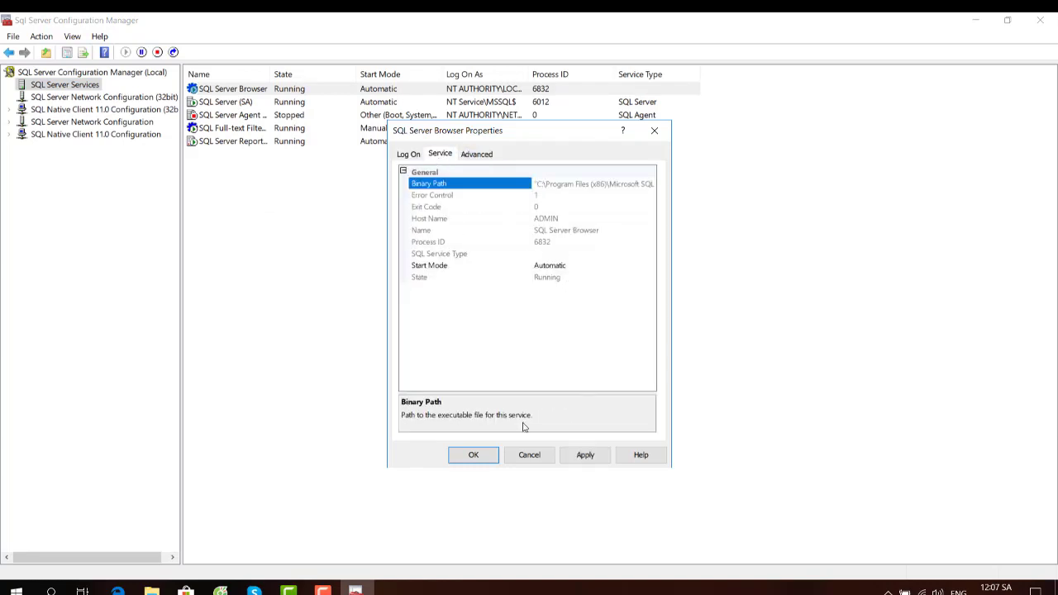
pyautogui.click(585, 455)
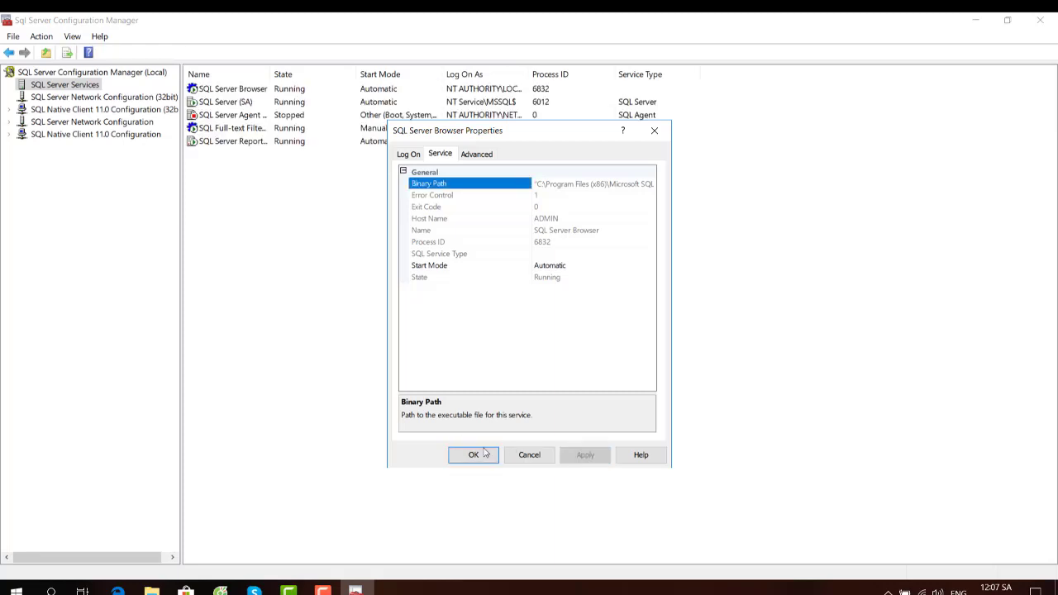
pyautogui.click(486, 464)
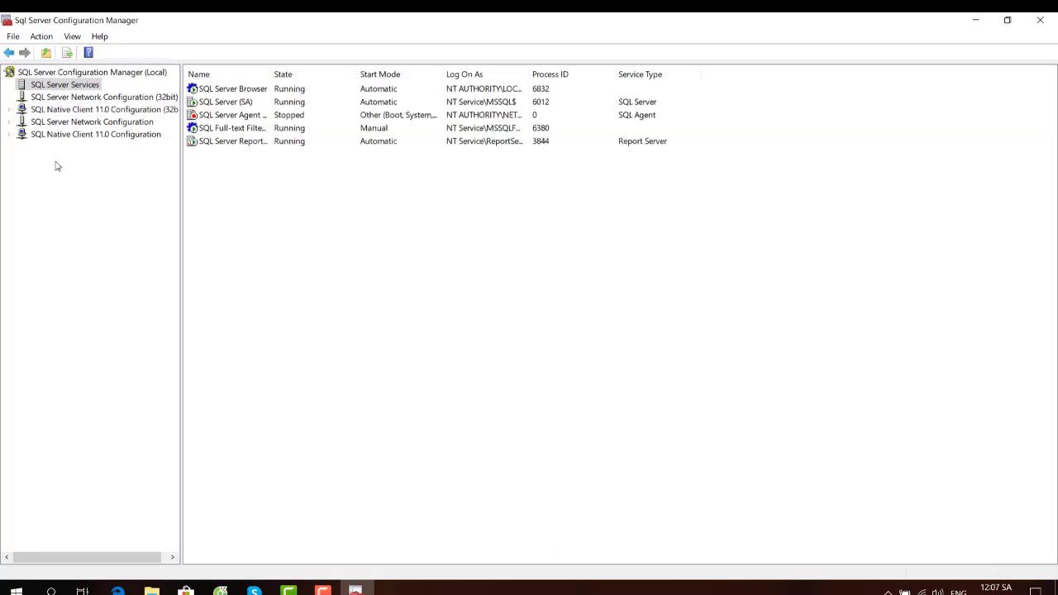
pyautogui.click(56, 124)
# - Enable the TCP/IP protocol under Protocols for SA and acknowledge the restart warning
pyautogui.rightClick(55, 124)
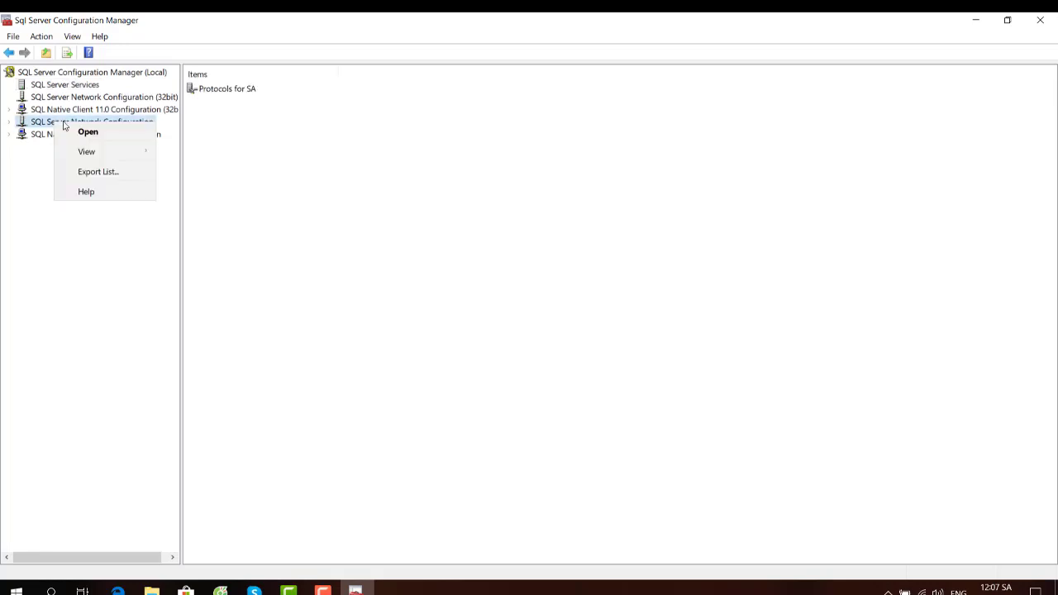
pyautogui.click(29, 123)
pyautogui.doubleClick(29, 124)
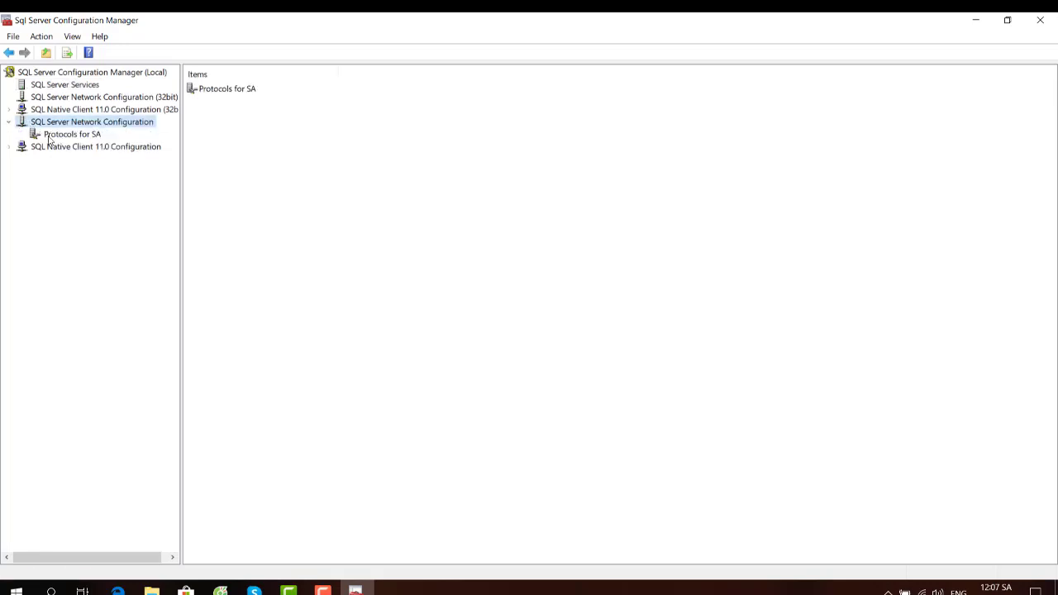
pyautogui.click(52, 135)
pyautogui.click(209, 115)
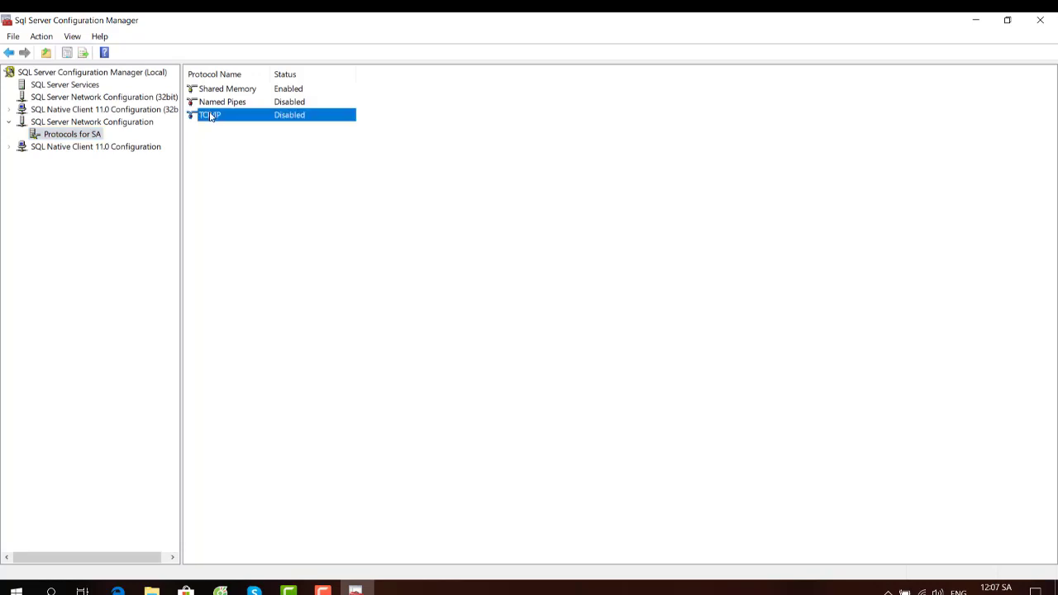
pyautogui.rightClick(210, 116)
pyautogui.click(241, 124)
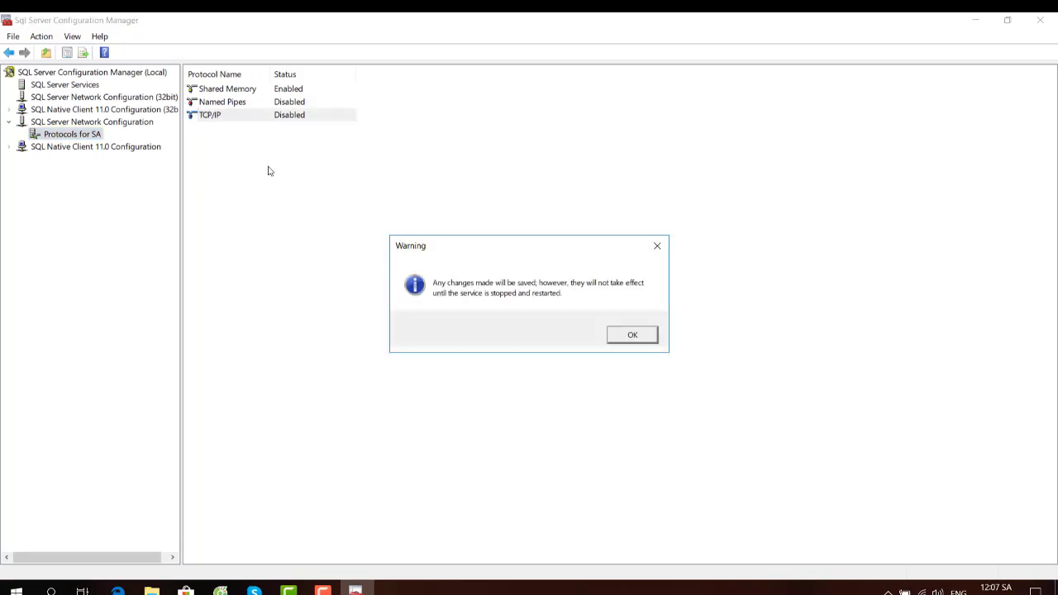
pyautogui.click(632, 339)
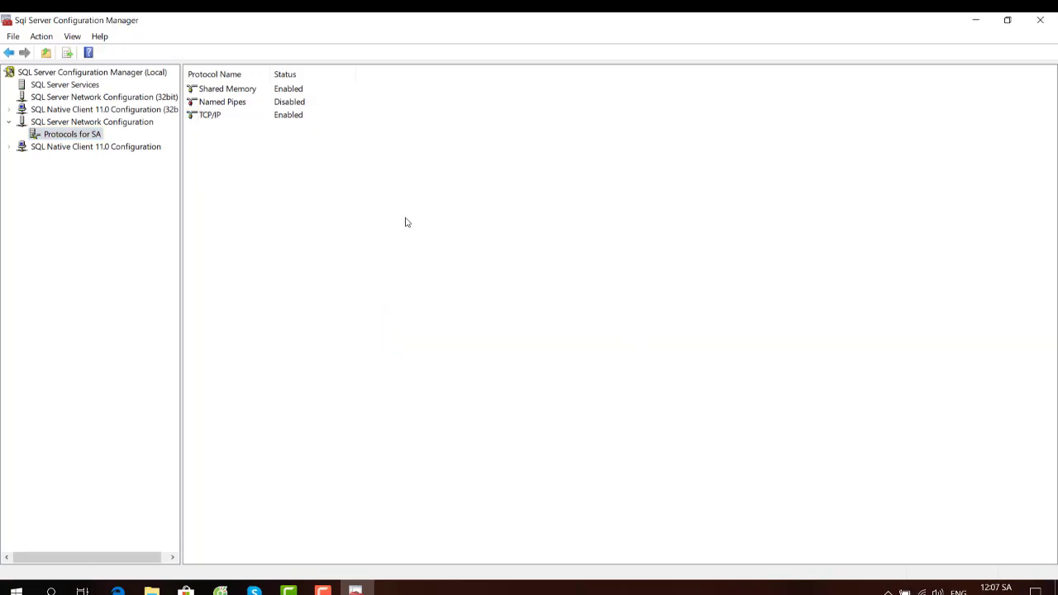
pyautogui.click(1039, 24)
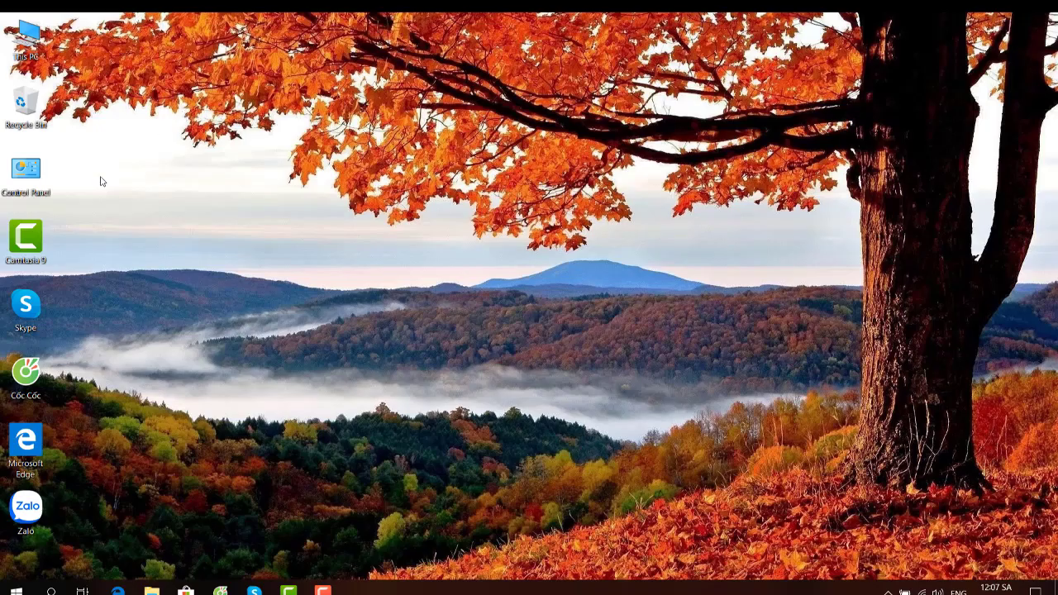
pyautogui.rightClick(148, 170)
pyautogui.click(212, 213)
pyautogui.rightClick(141, 170)
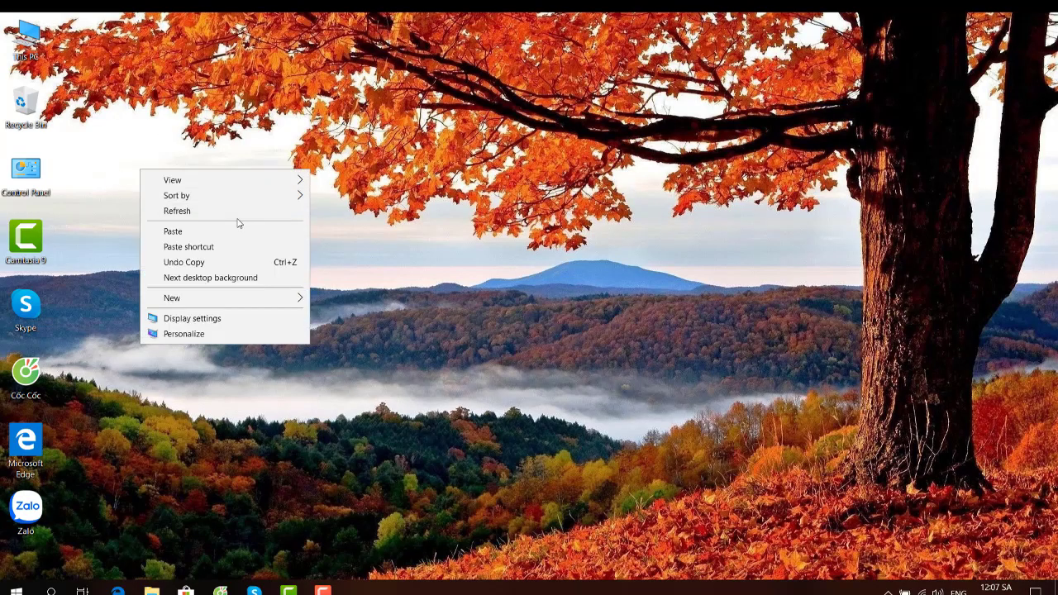
pyautogui.click(236, 210)
pyautogui.rightClick(233, 199)
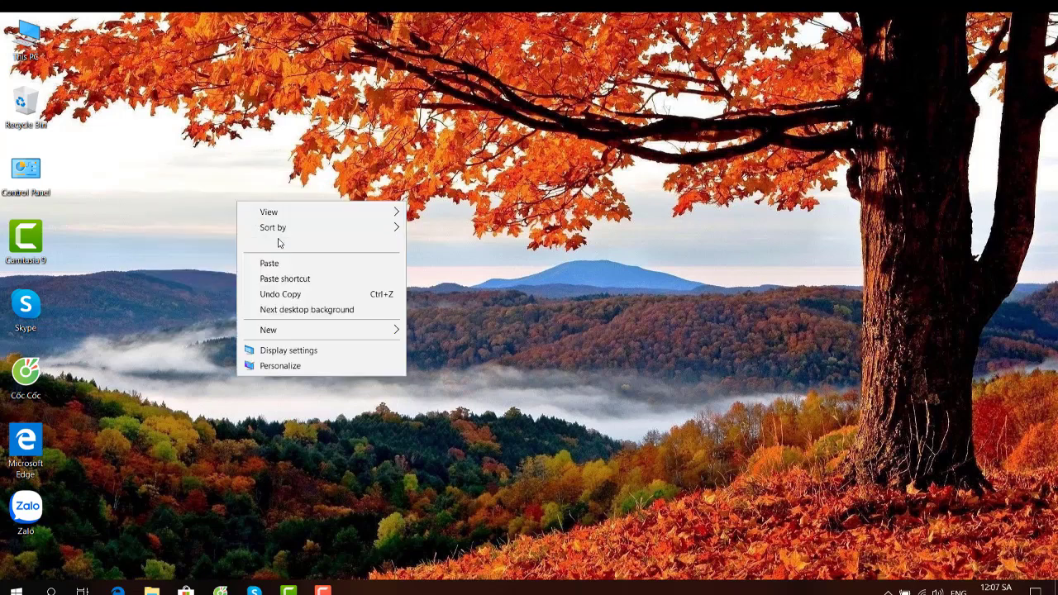
pyautogui.rightClick(185, 192)
pyautogui.click(281, 235)
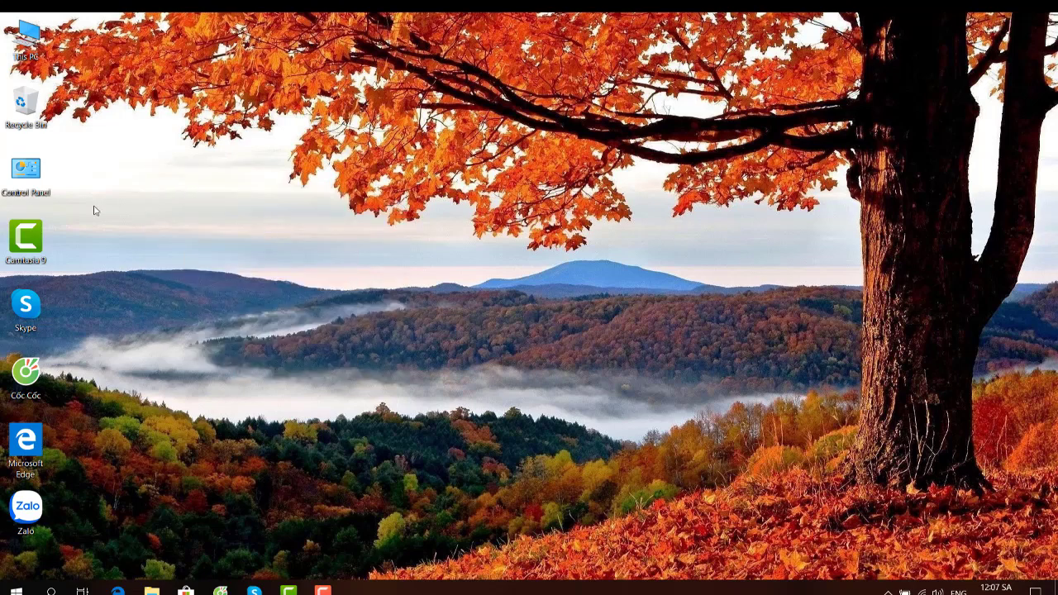
pyautogui.click(16, 588)
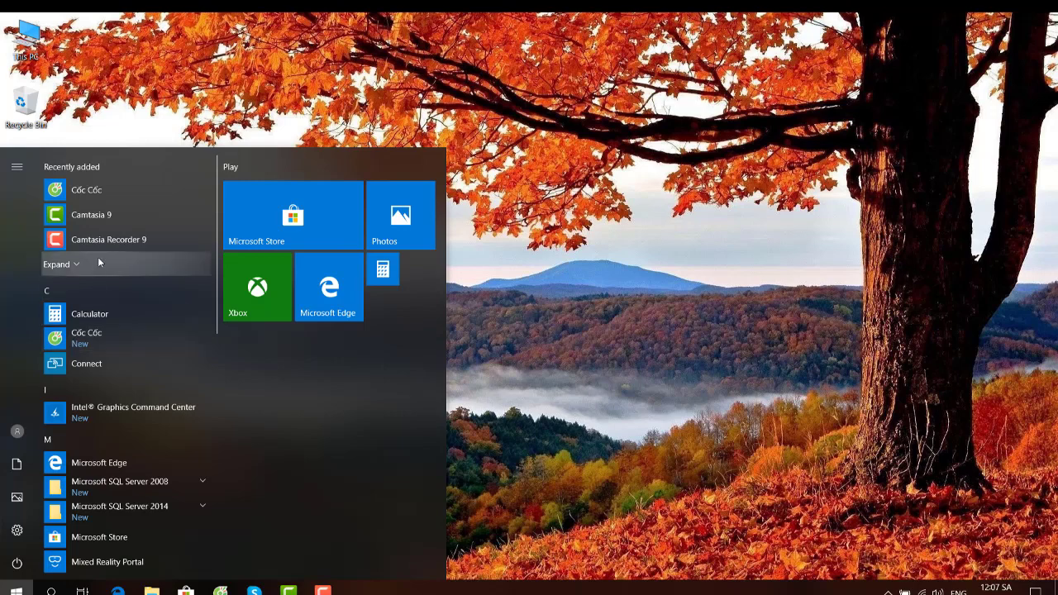
pyautogui.scroll(-5, 133, 427)
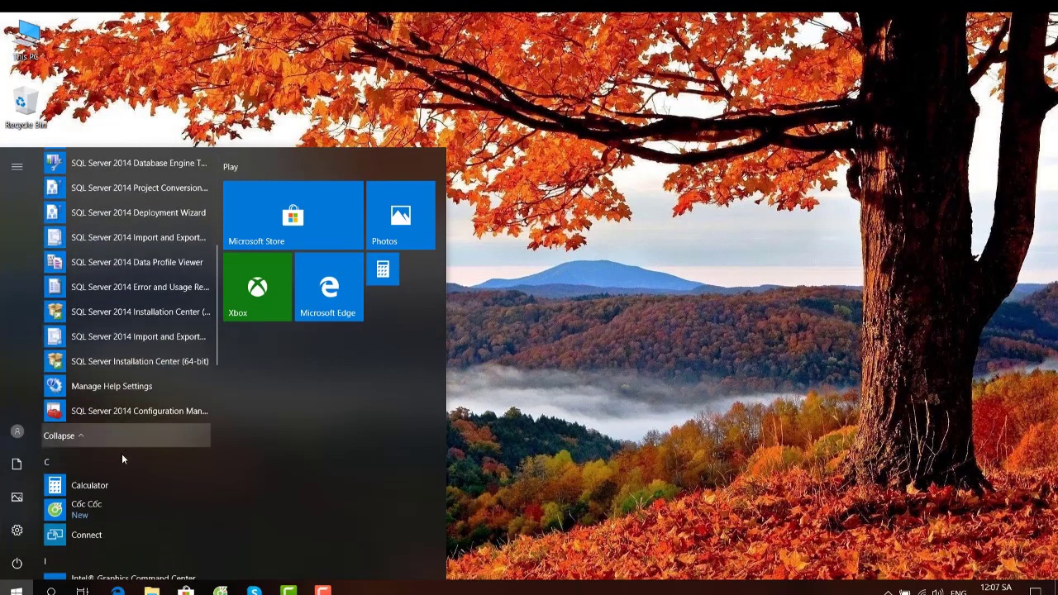
pyautogui.click(111, 347)
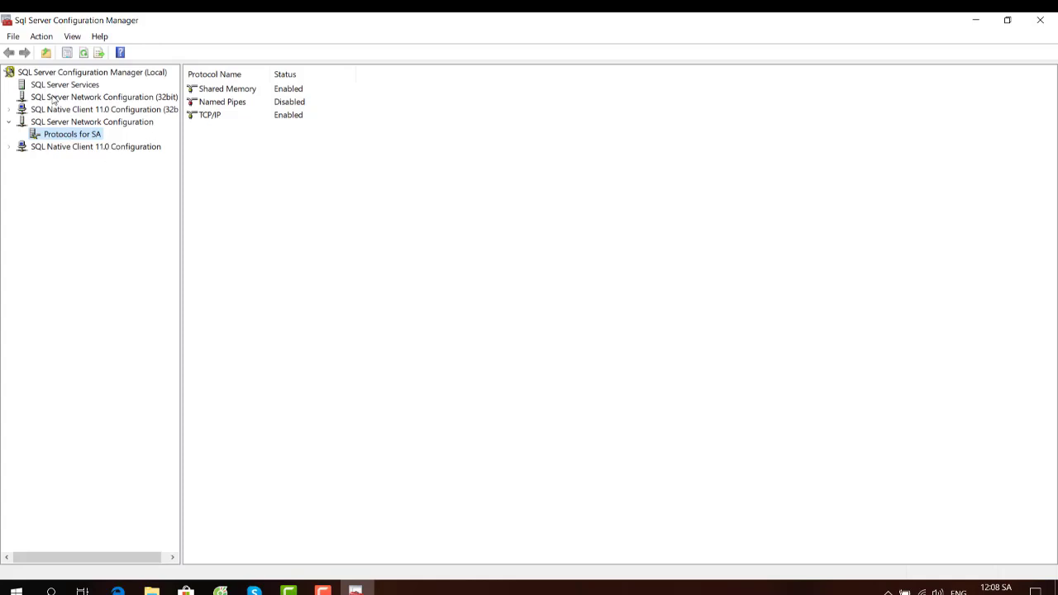
# - Browse the Configuration Manager tree and open the SQL Server Services list
pyautogui.click(34, 76)
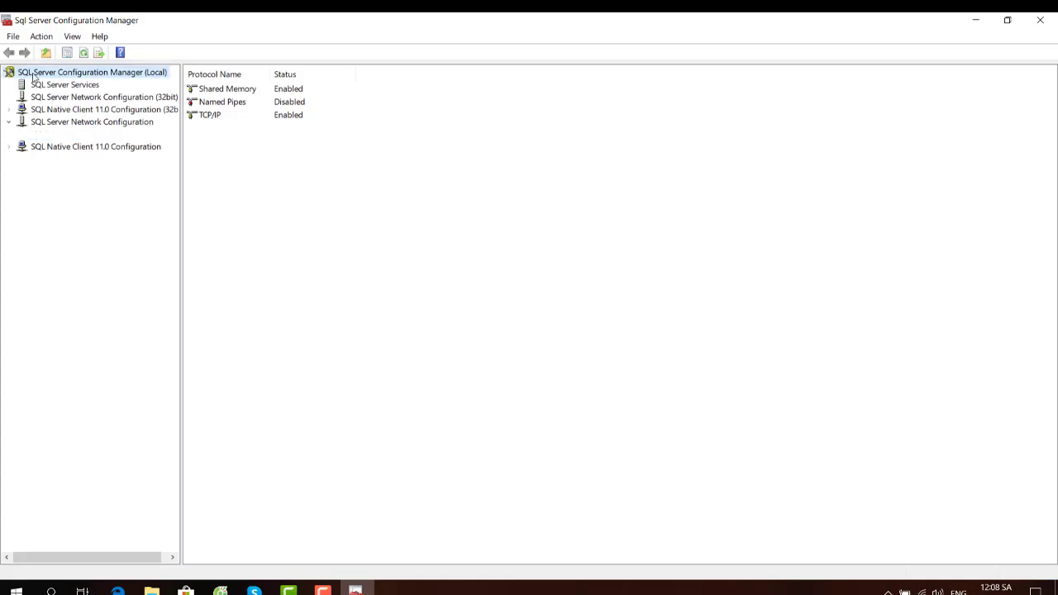
pyautogui.rightClick(34, 77)
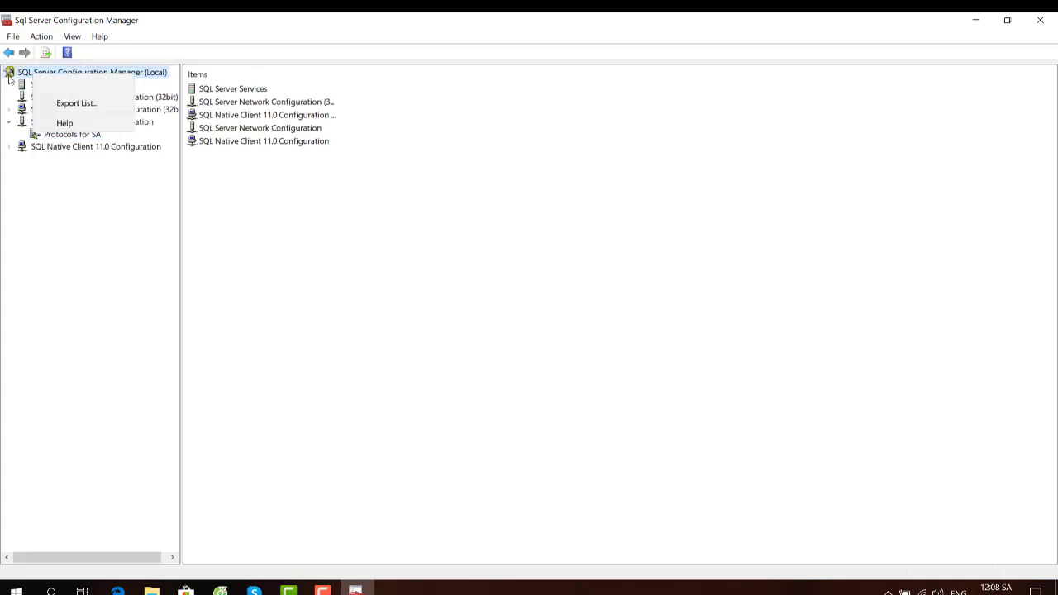
pyautogui.click(36, 77)
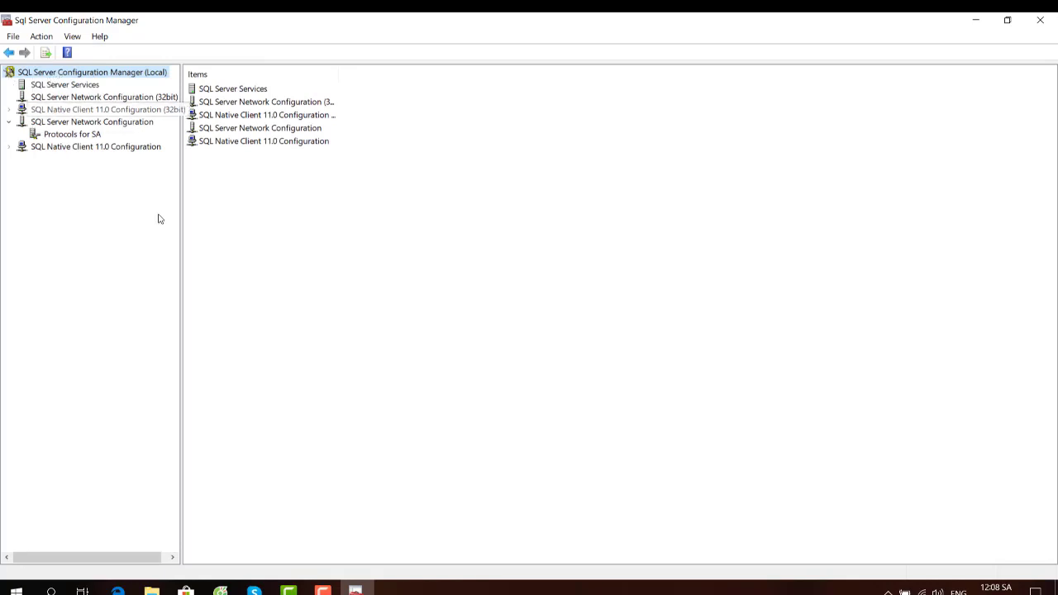
pyautogui.click(243, 101)
pyautogui.click(243, 92)
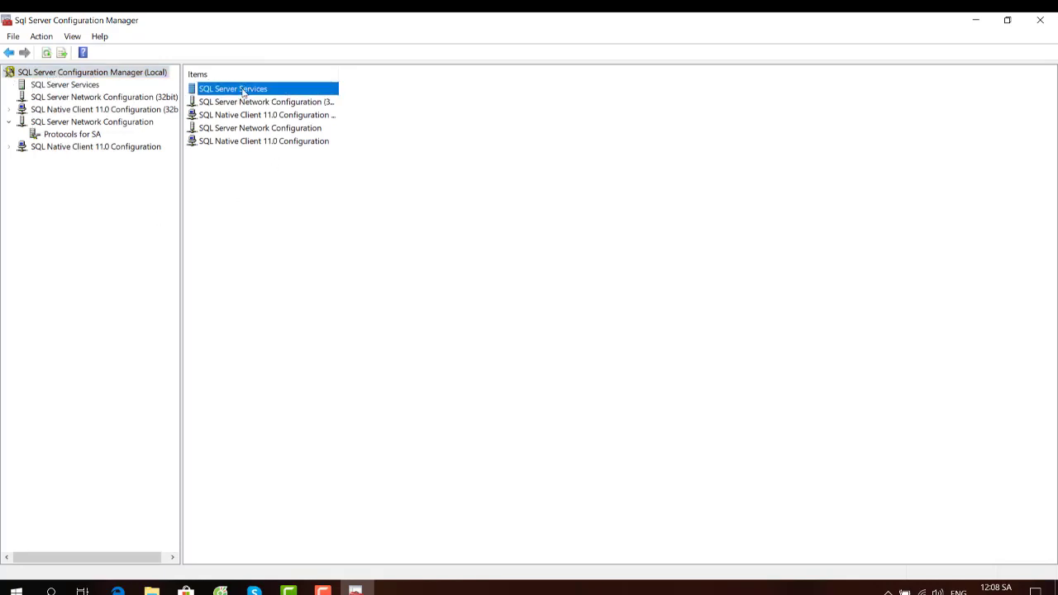
pyautogui.doubleClick(245, 90)
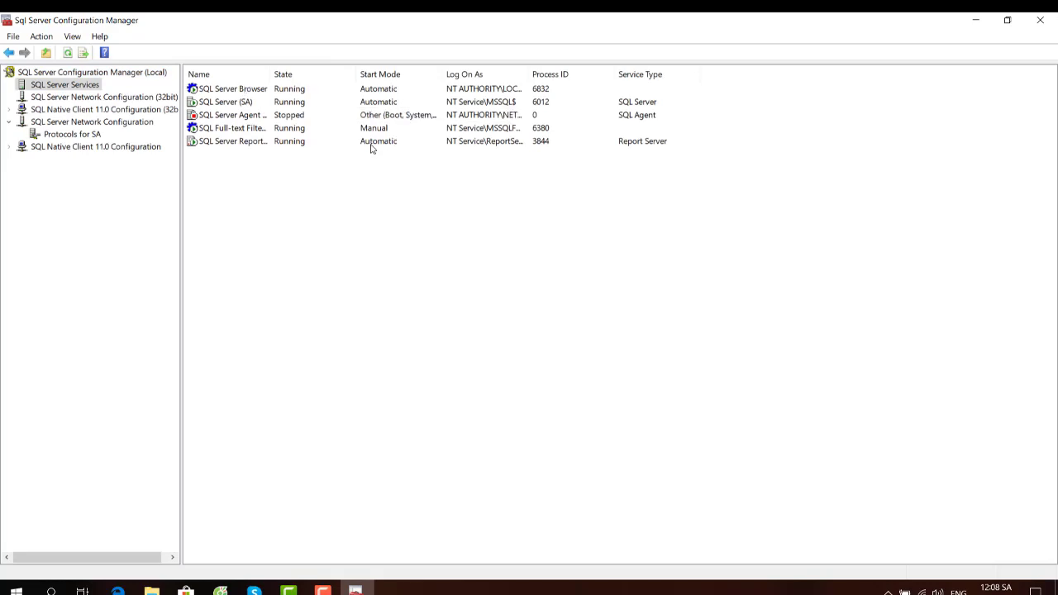
# - Inspect SQL Server Browser properties without saving, view SA protocols, and close Configuration Manager
pyautogui.doubleClick(236, 91)
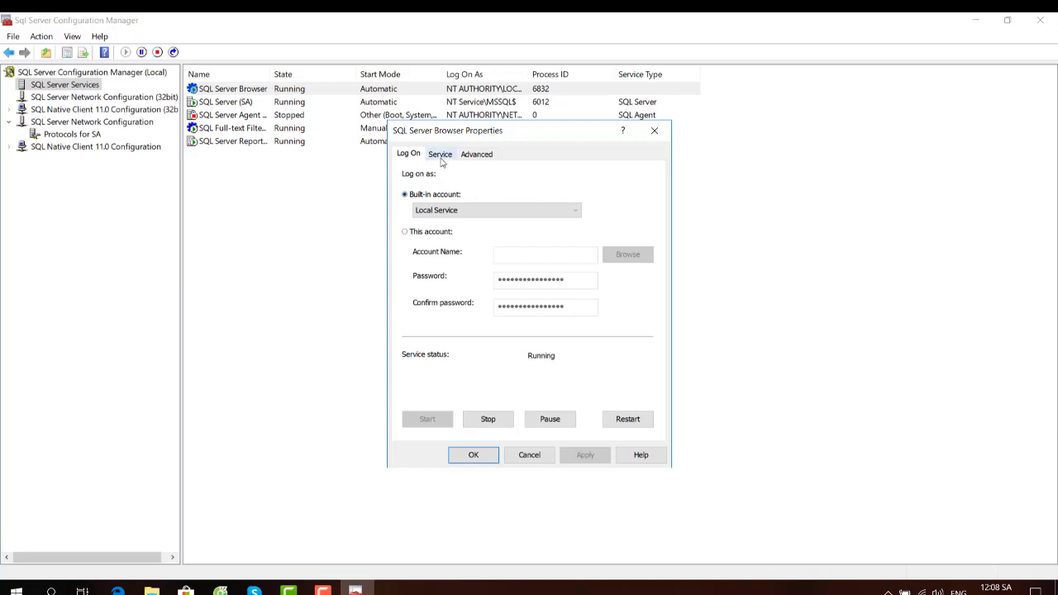
pyautogui.click(441, 156)
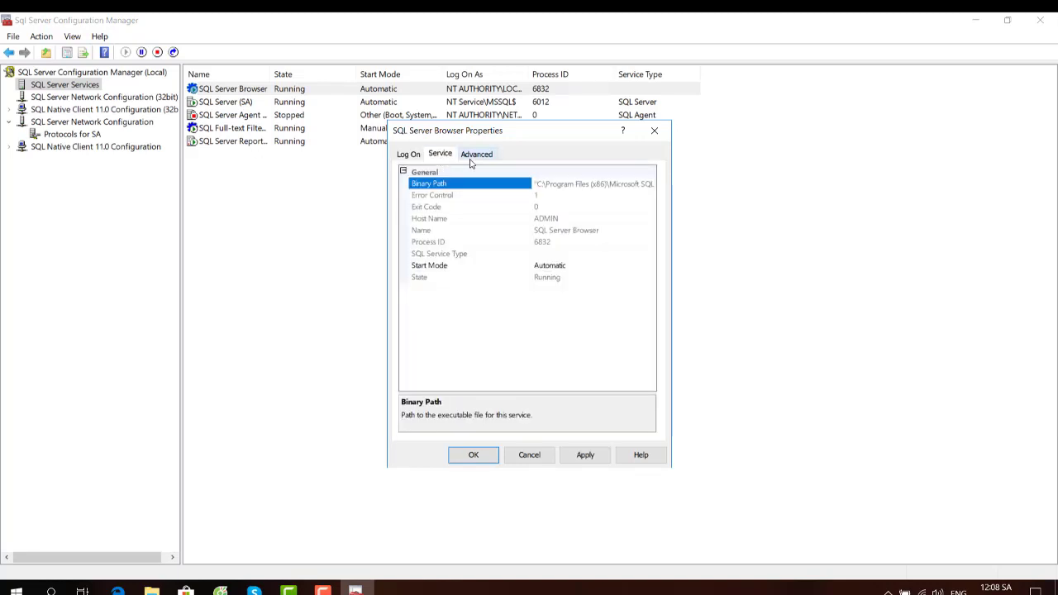
pyautogui.click(472, 156)
pyautogui.click(406, 155)
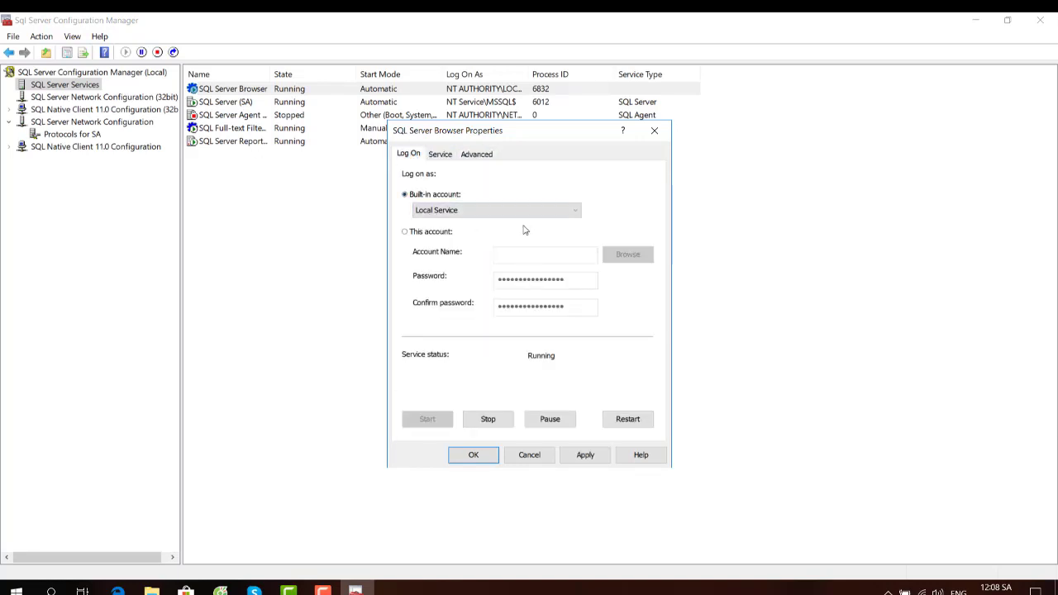
pyautogui.click(522, 212)
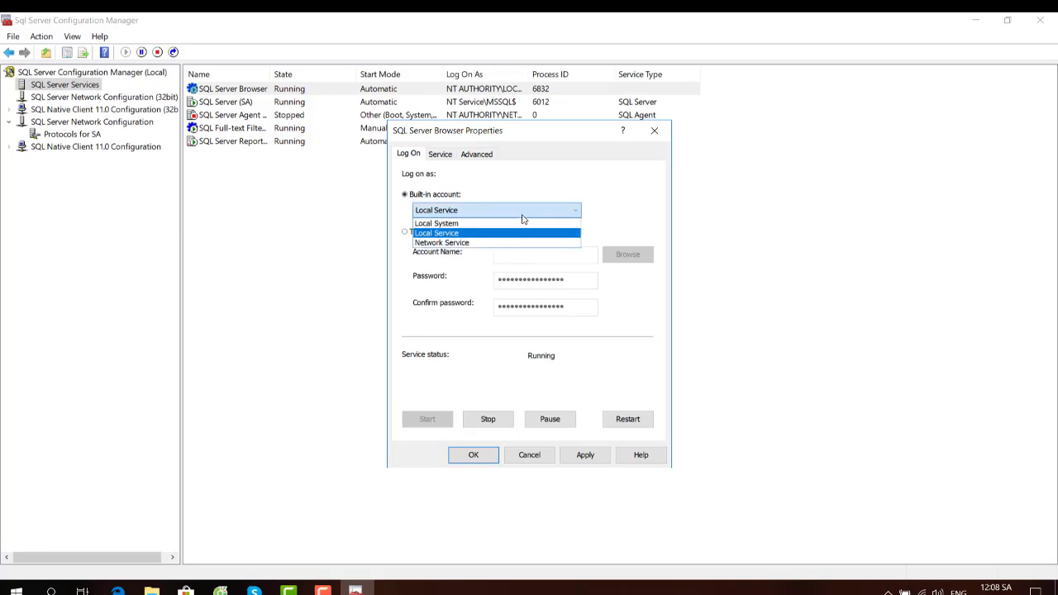
pyautogui.click(522, 216)
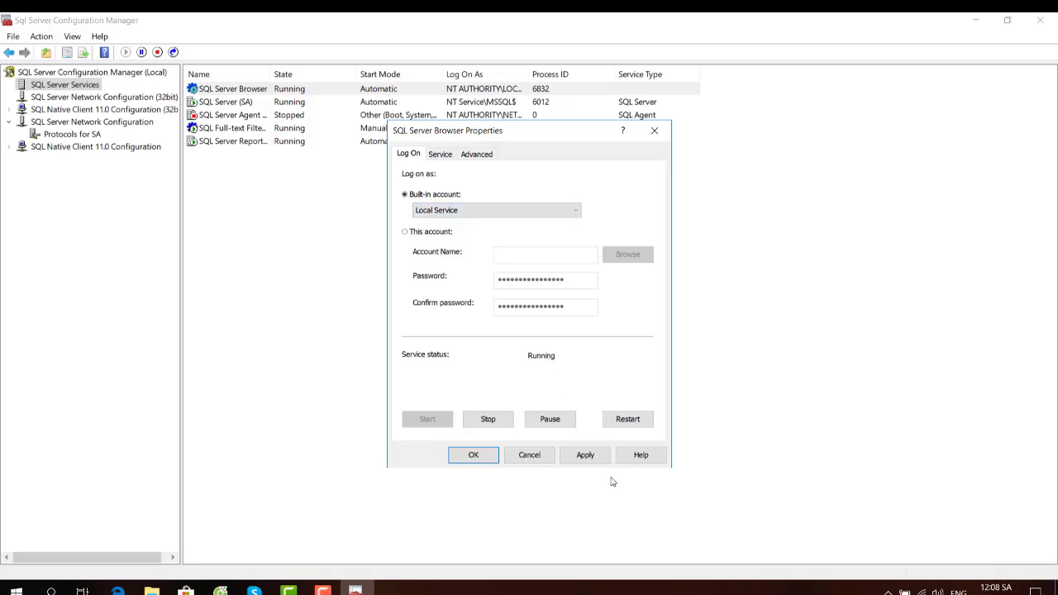
pyautogui.click(517, 455)
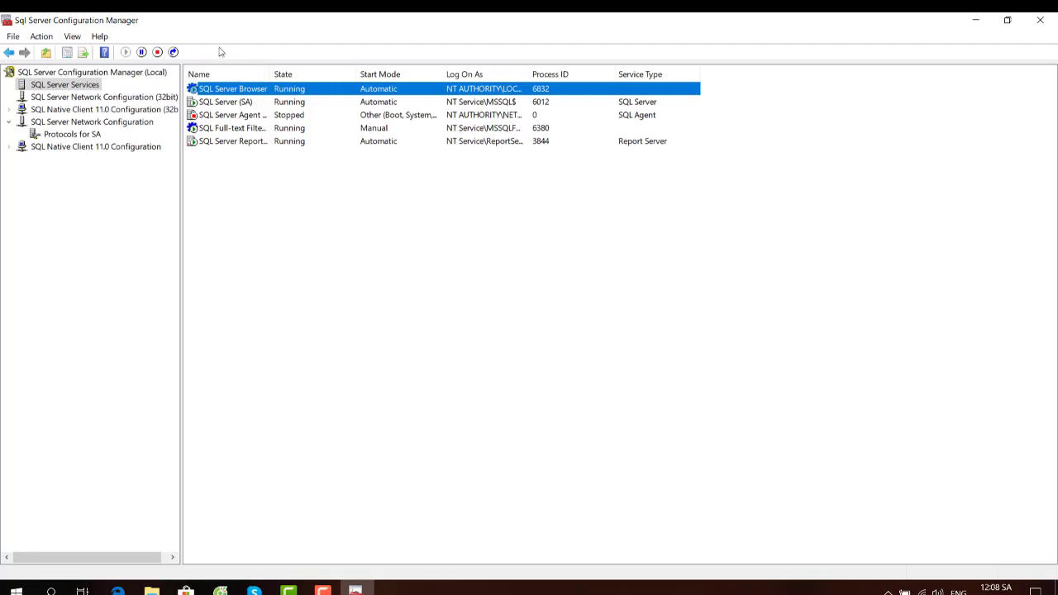
pyautogui.click(73, 134)
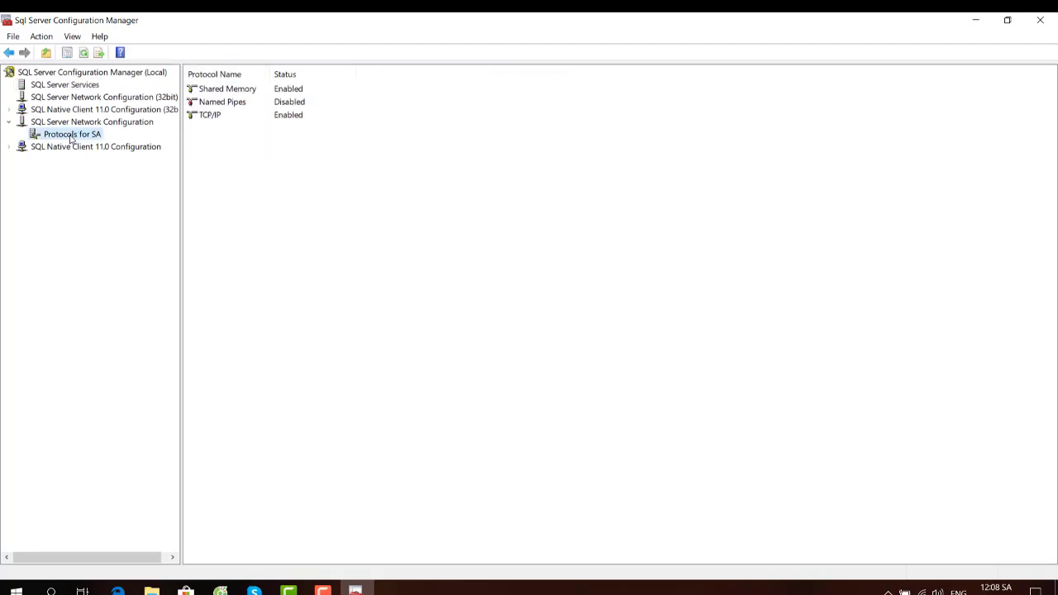
pyautogui.click(1051, 16)
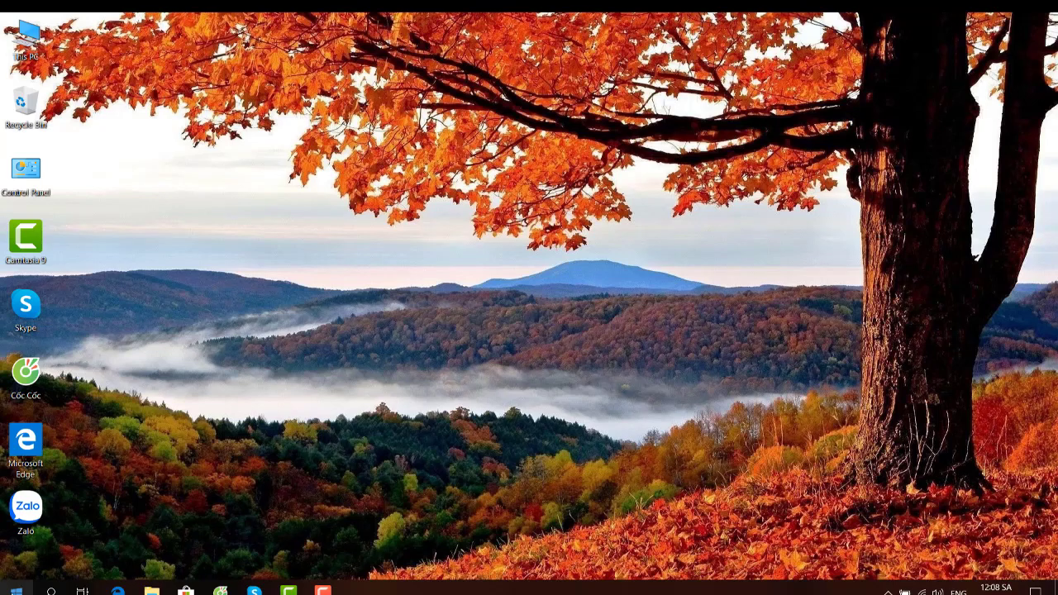
# - Put a SQL Server 2014 Management Studio shortcut on the desktop and launch it
pyautogui.press('super')
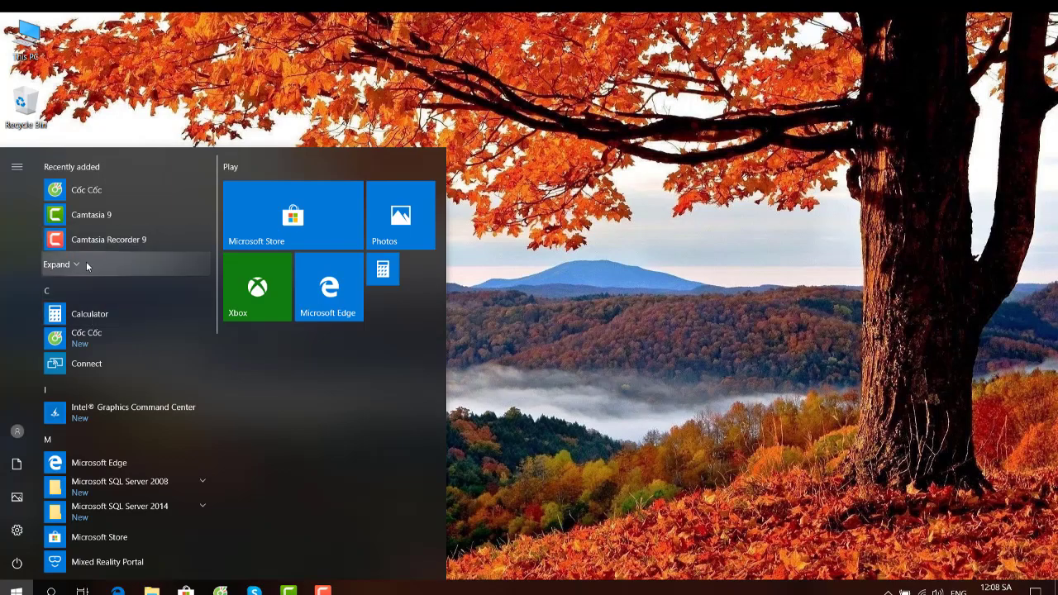
pyautogui.click(86, 264)
pyautogui.scroll(-5, 106, 248)
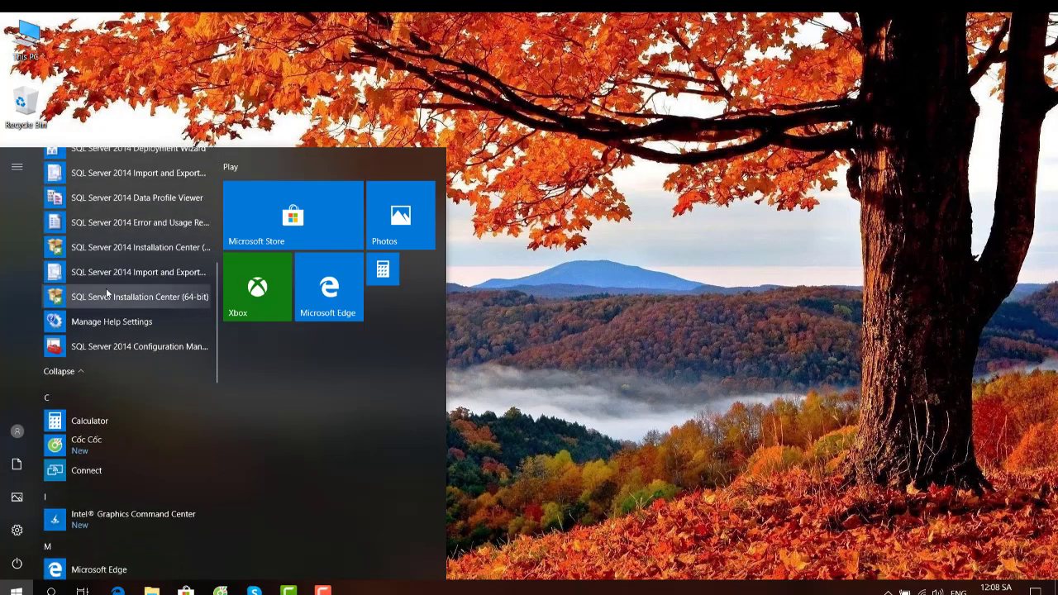
pyautogui.scroll(4, 106, 290)
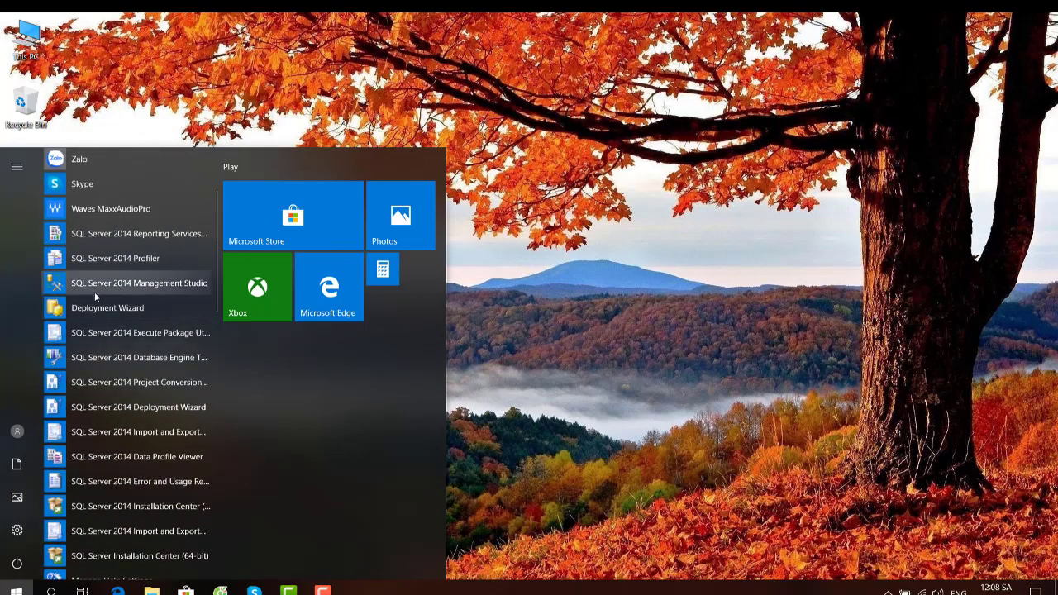
pyautogui.moveTo(94, 292); pyautogui.dragTo(735, 285)
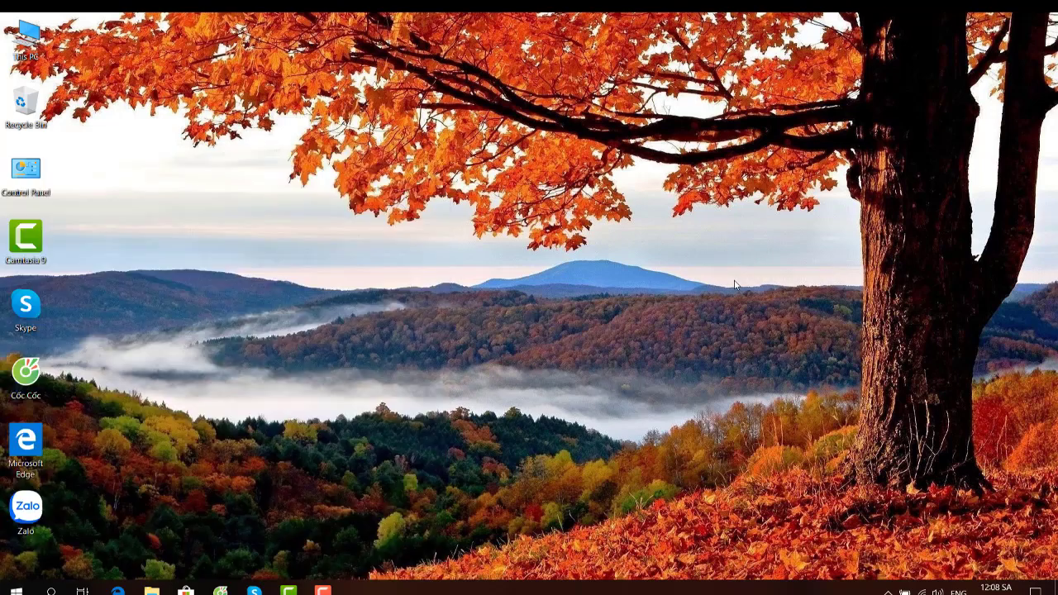
pyautogui.rightClick(654, 299)
pyautogui.click(717, 345)
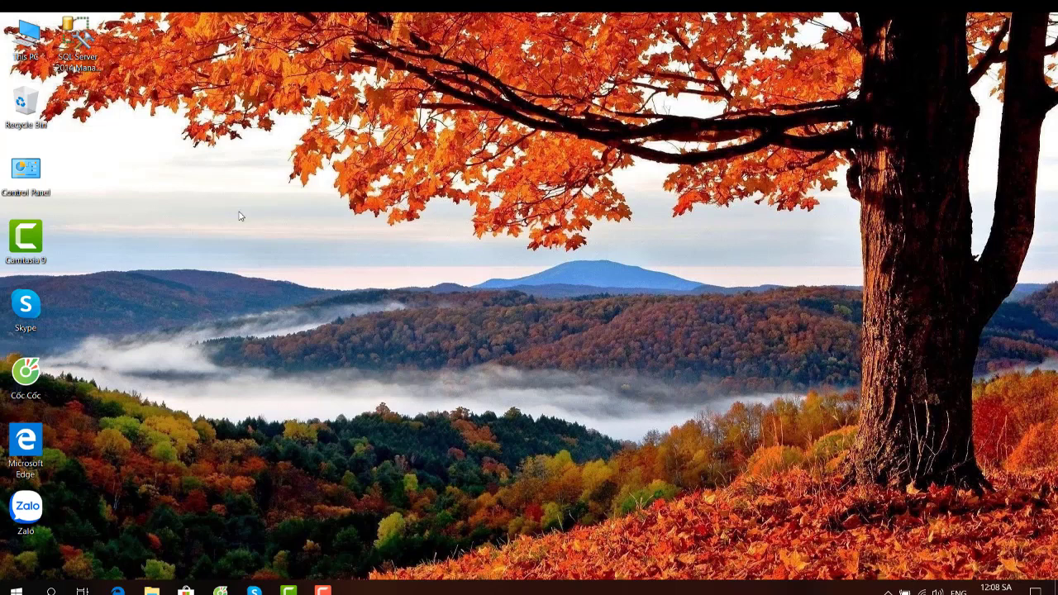
pyautogui.doubleClick(77, 37)
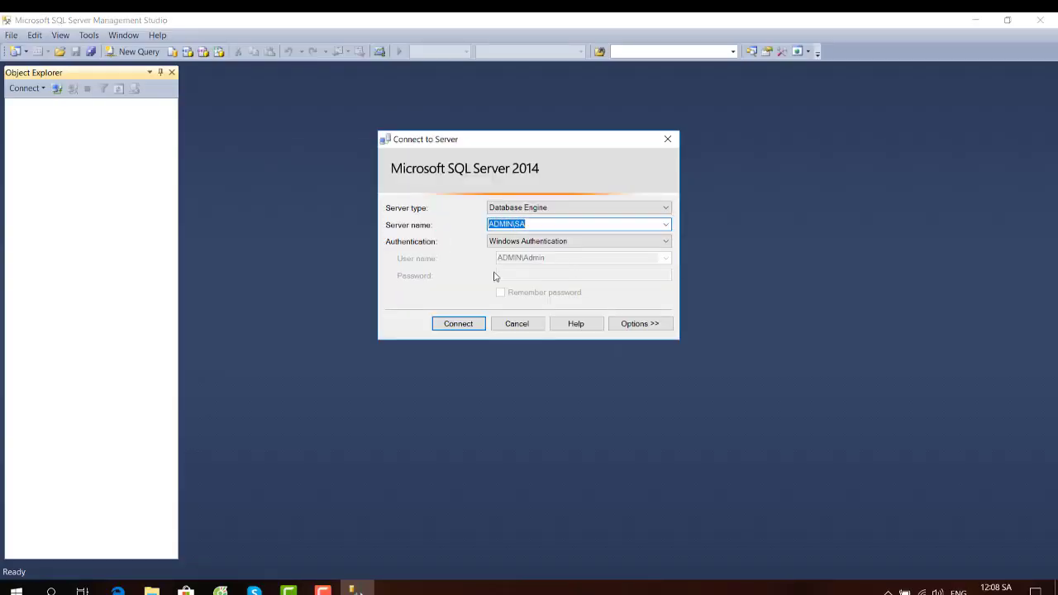
# - Try connecting to ADMIN\SA with SQL Server Authentication and dismiss the failure message
pyautogui.click(610, 242)
pyautogui.click(597, 262)
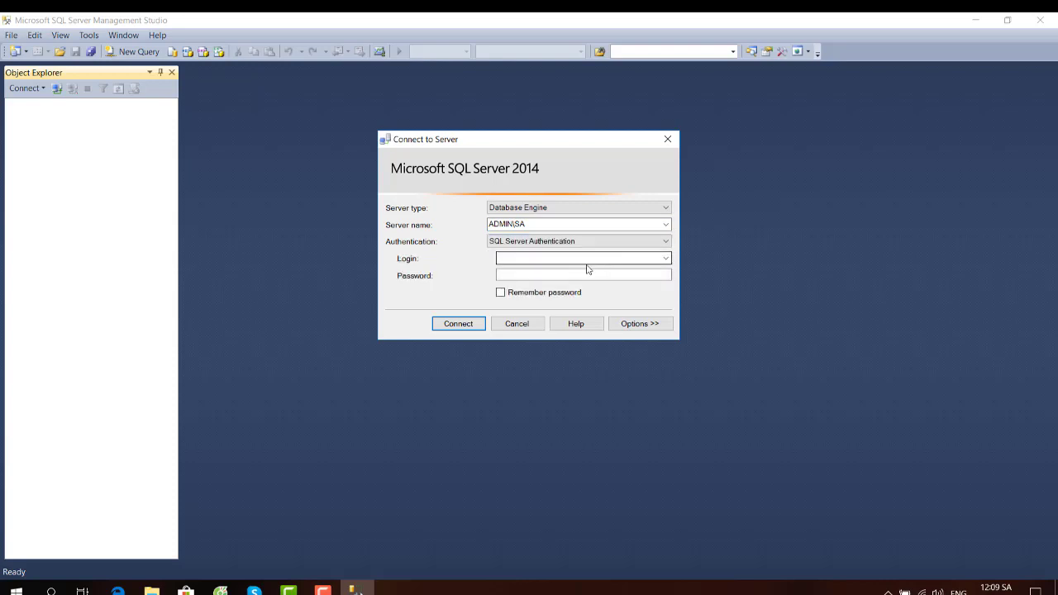
pyautogui.click(455, 326)
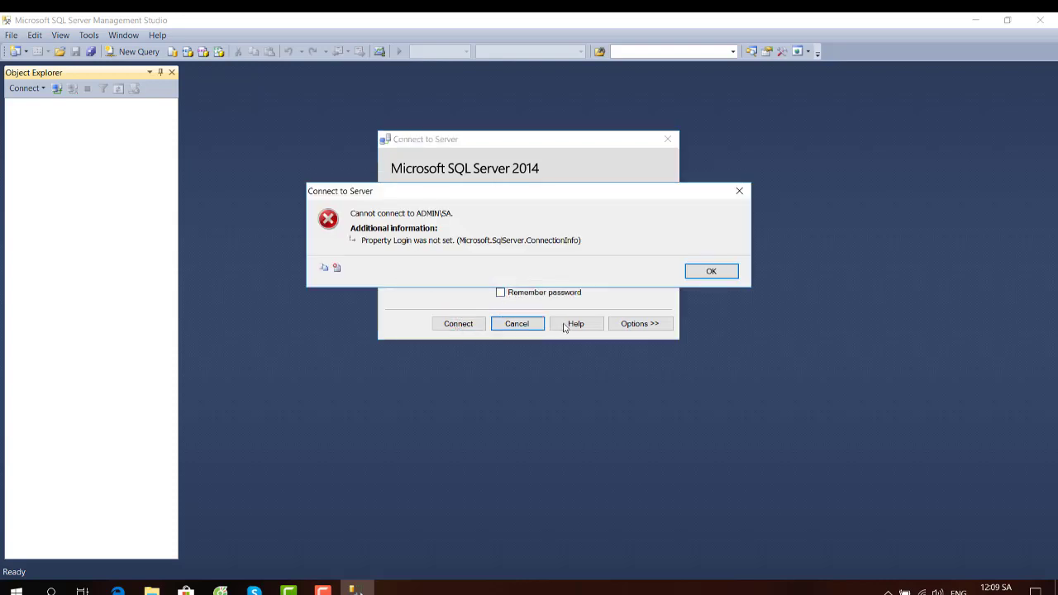
pyautogui.click(702, 273)
# - Connect to ADMIN\SA using Windows Authentication instead
pyautogui.click(624, 246)
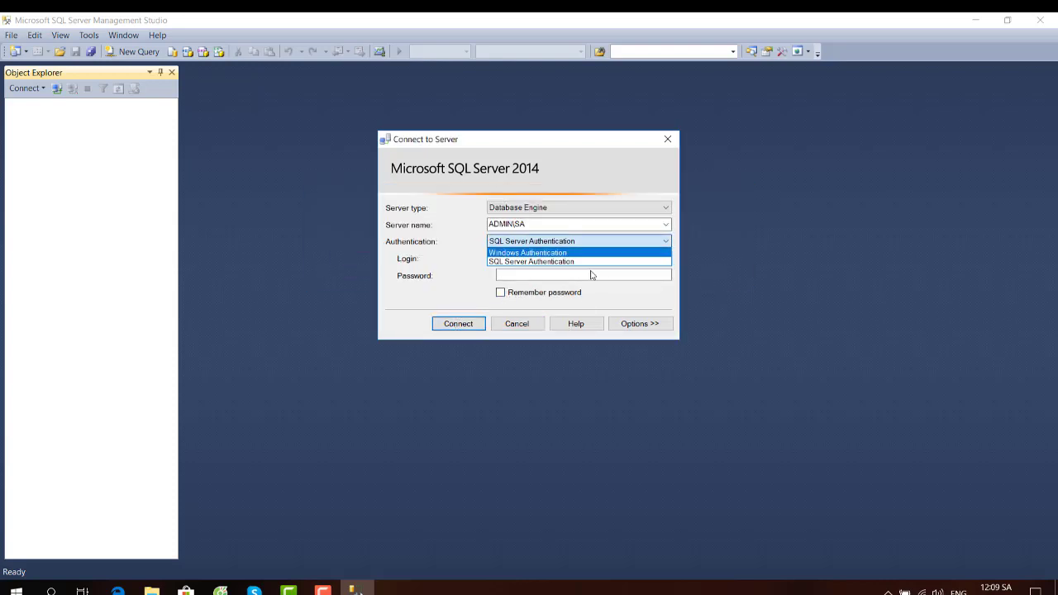
pyautogui.click(568, 255)
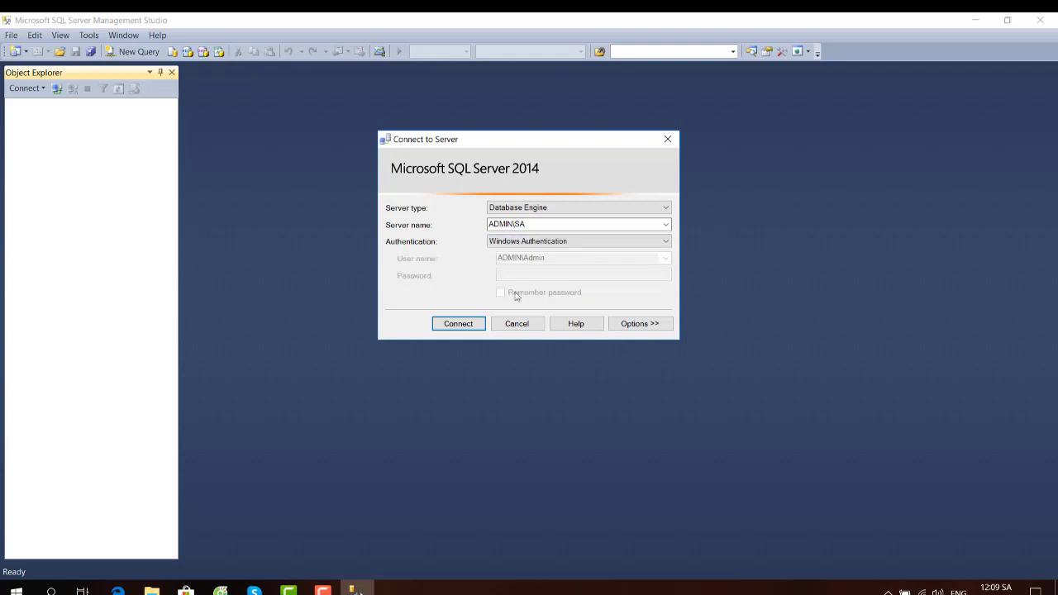
pyautogui.click(465, 326)
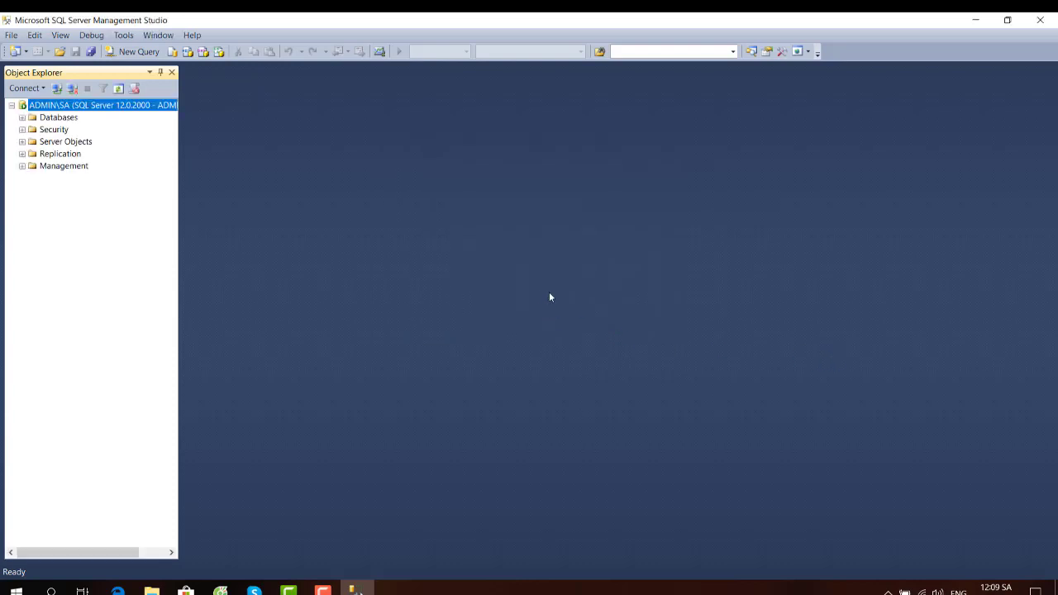
# - Expand Security > Logins in Object Explorer to list the server logins
pyautogui.doubleClick(51, 129)
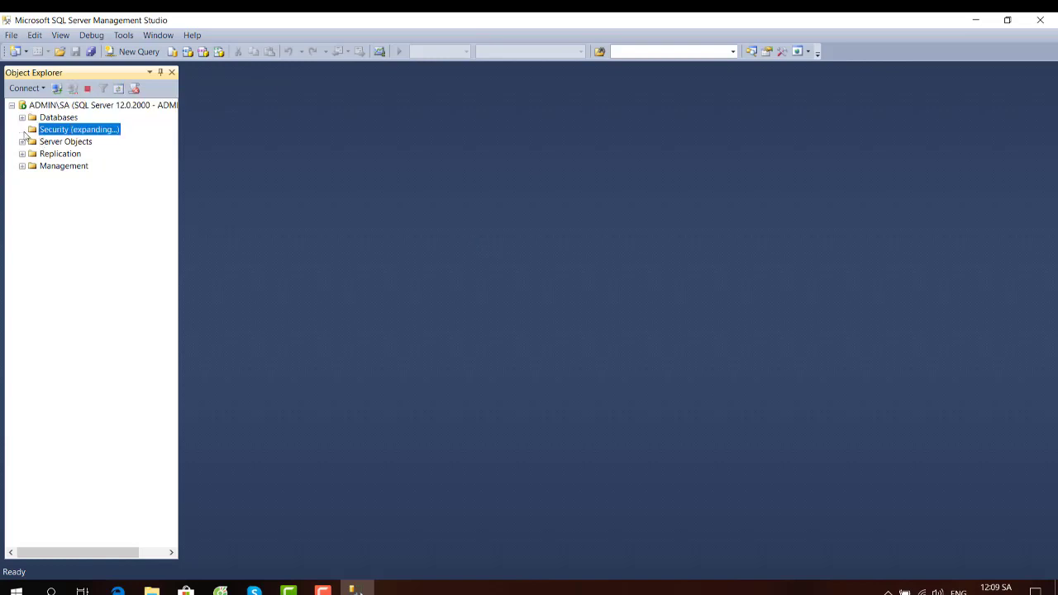
pyautogui.click(51, 143)
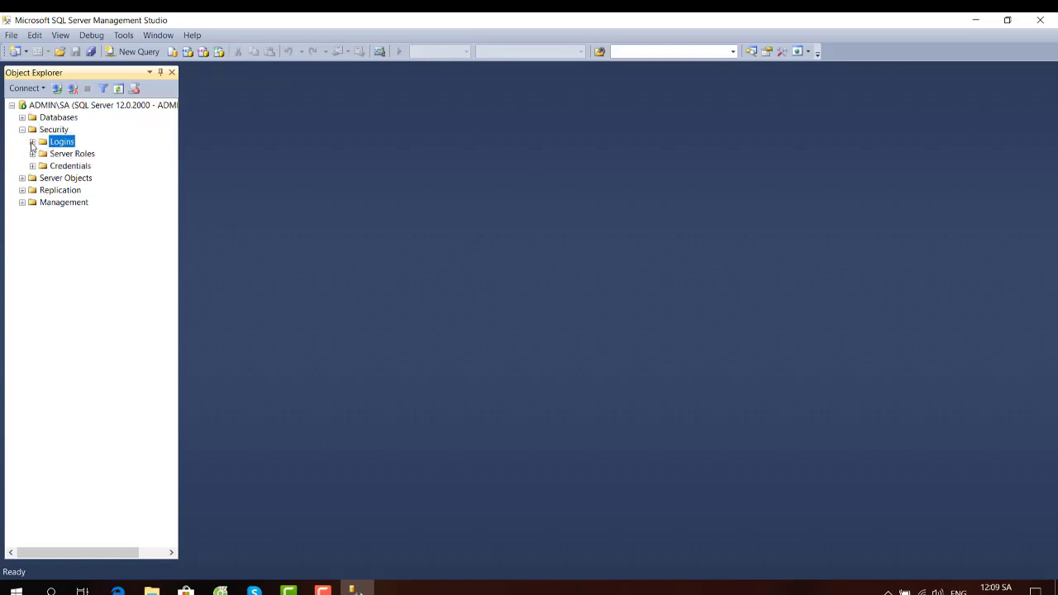
pyautogui.click(33, 142)
# - Set the sa login's status to Login: Enabled in its properties
pyautogui.click(64, 264)
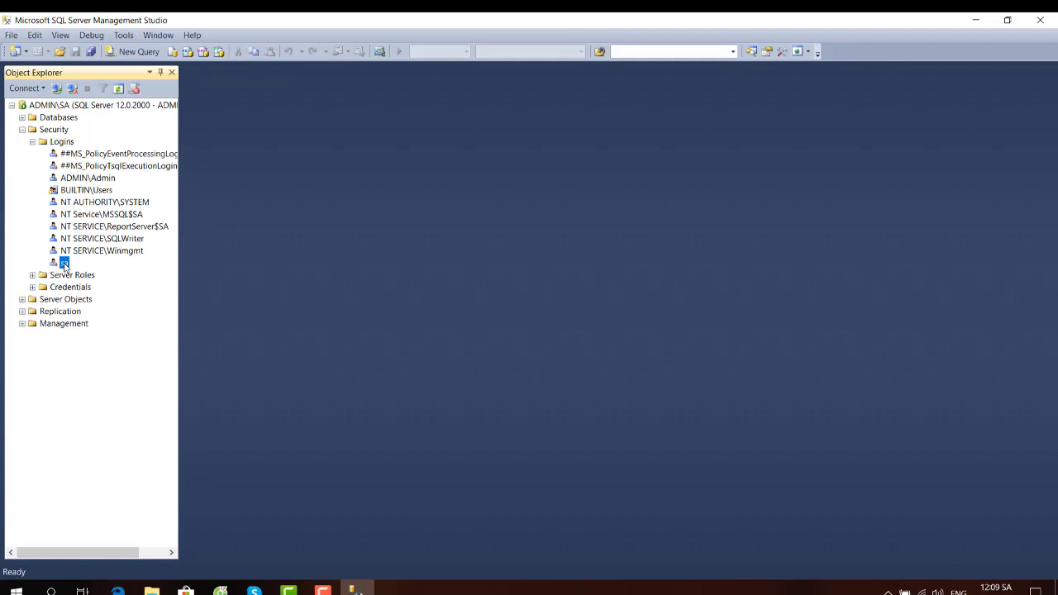
pyautogui.rightClick(65, 264)
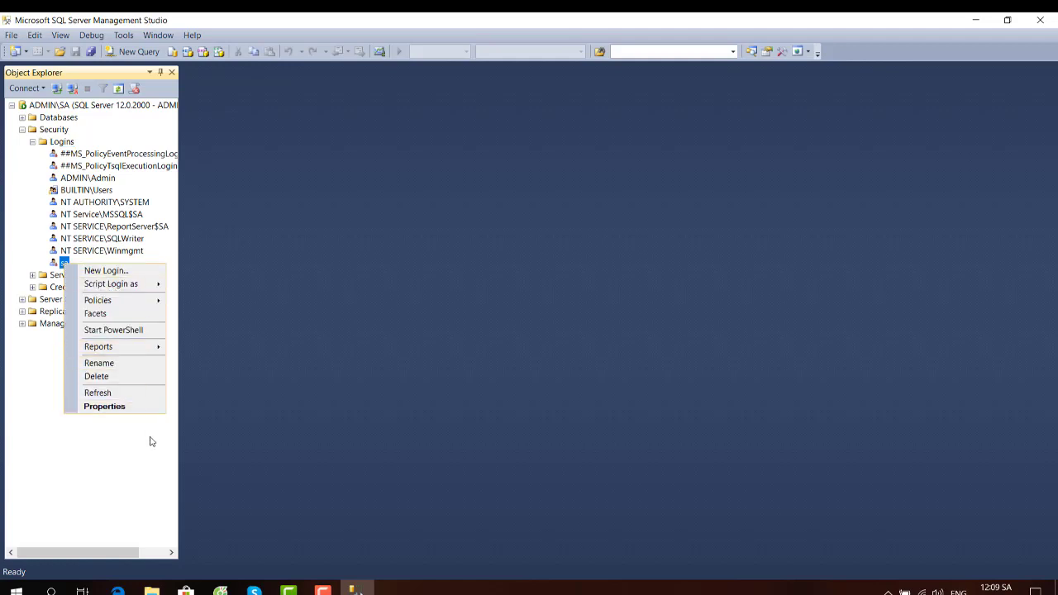
pyautogui.click(104, 406)
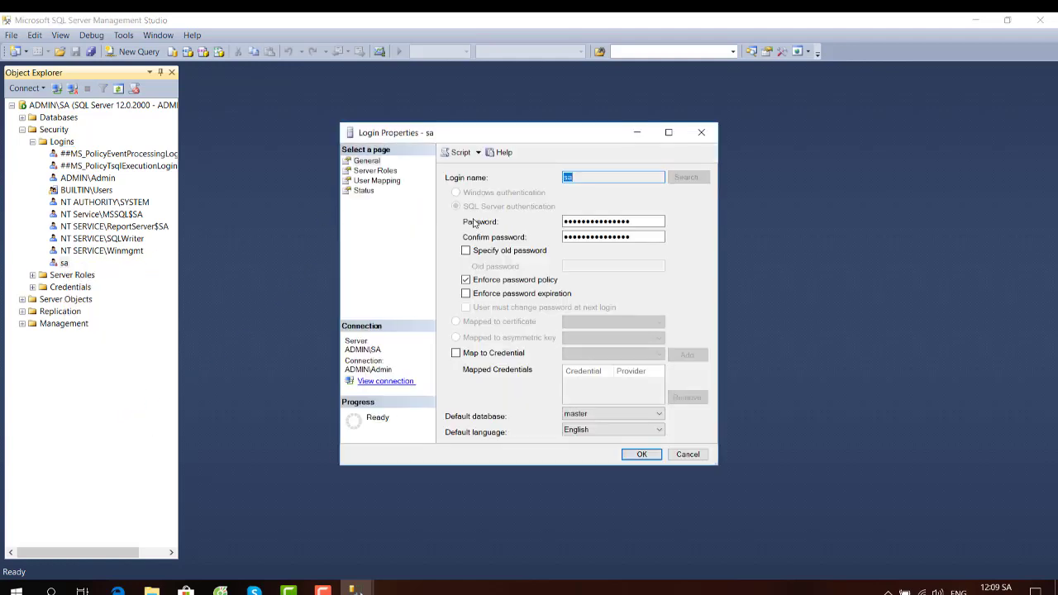
pyautogui.click(362, 190)
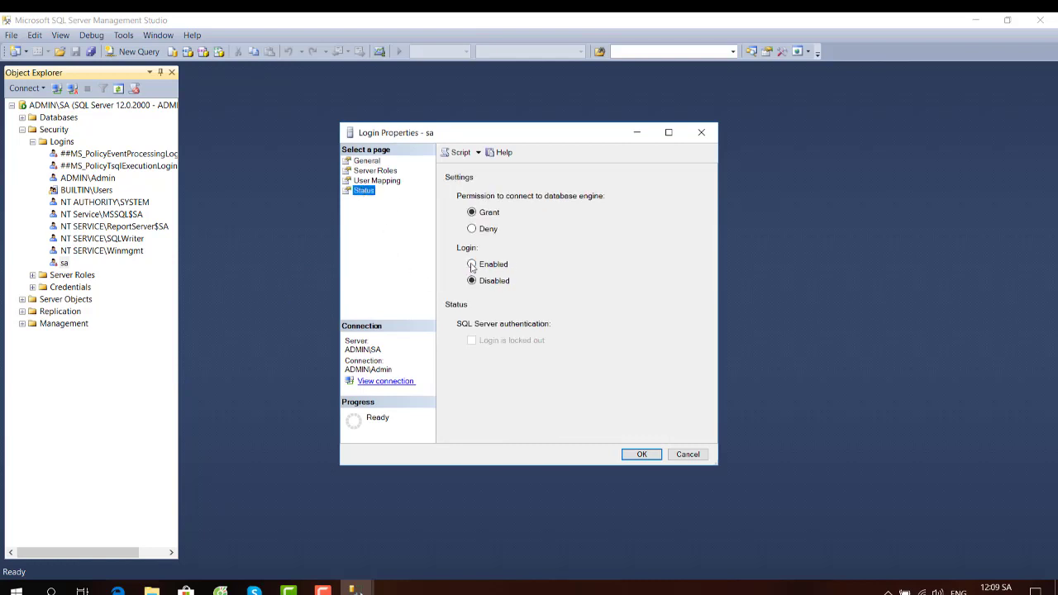
pyautogui.click(472, 264)
pyautogui.click(637, 454)
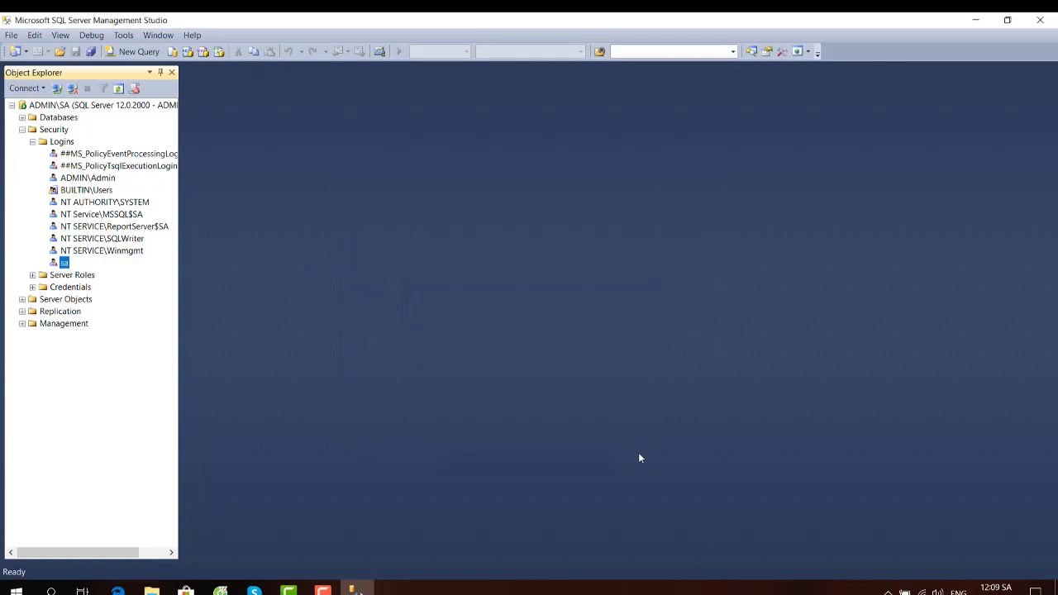
# - Refresh the Logins folder and dismiss the improvement-program notification
pyautogui.rightClick(62, 265)
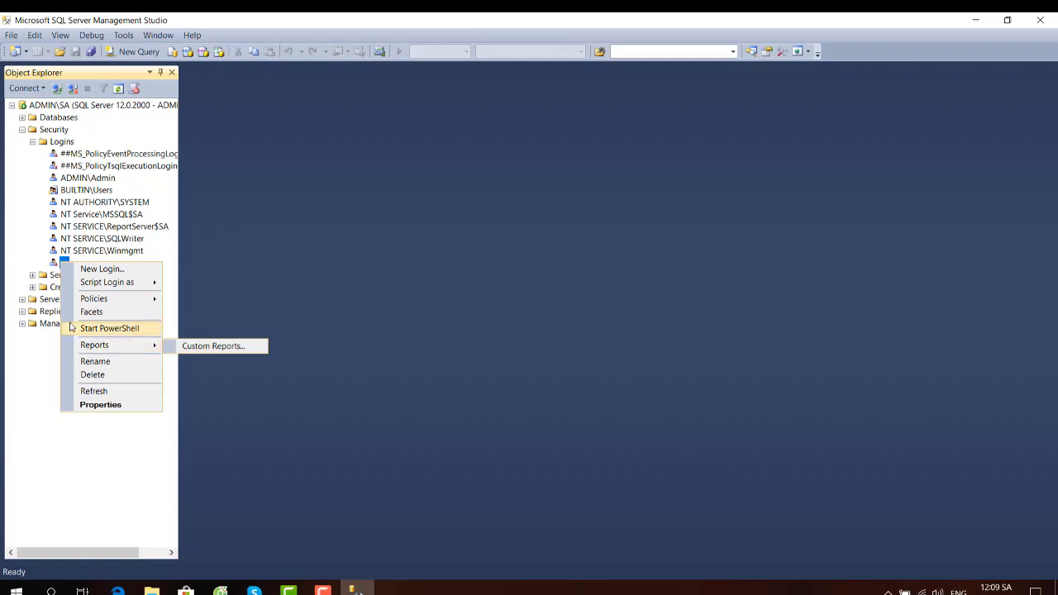
pyautogui.click(54, 143)
pyautogui.rightClick(55, 143)
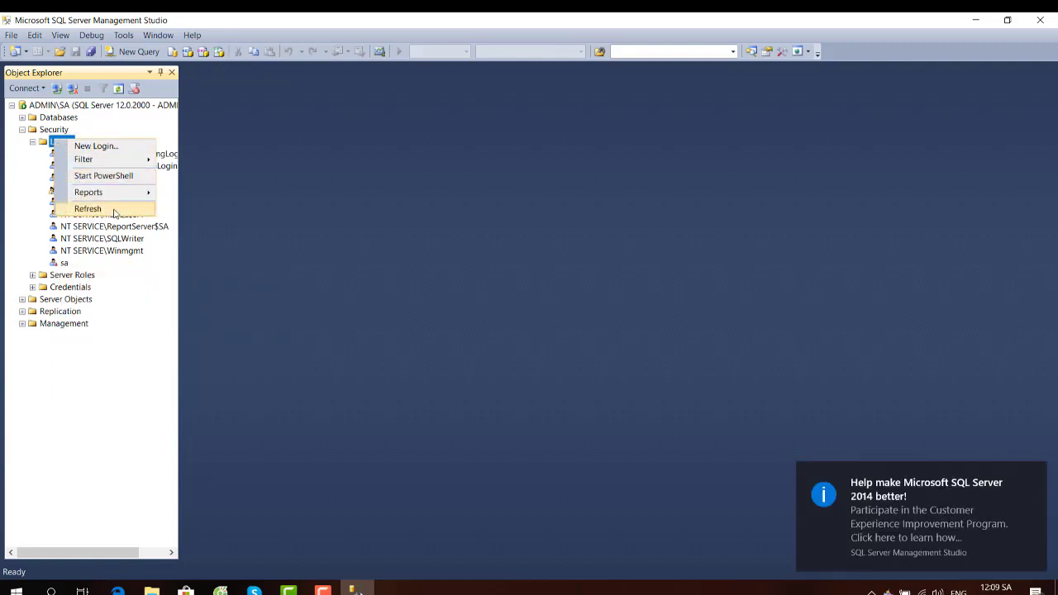
pyautogui.click(87, 209)
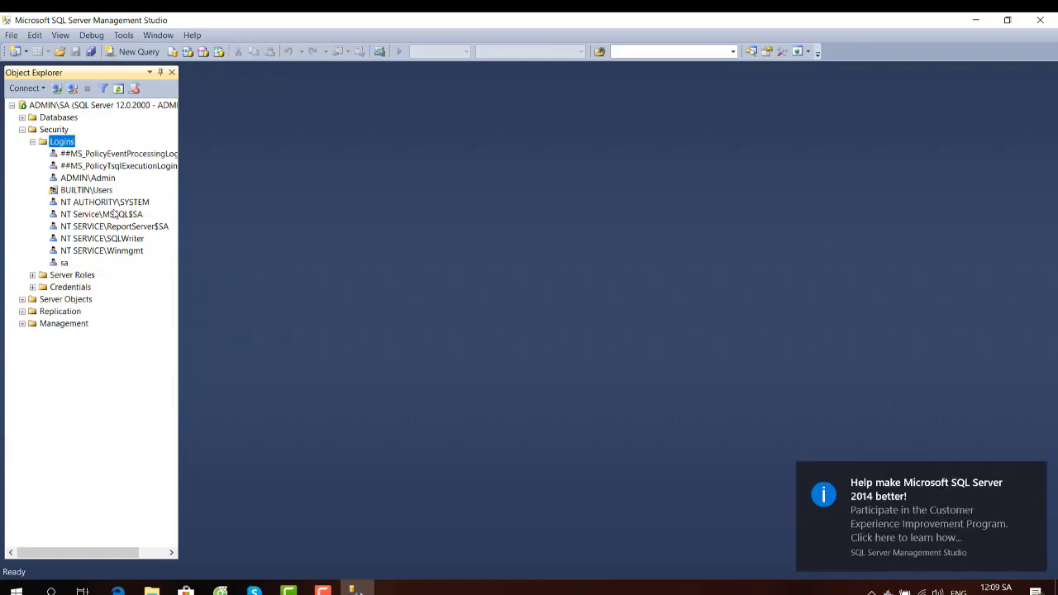
pyautogui.click(1034, 478)
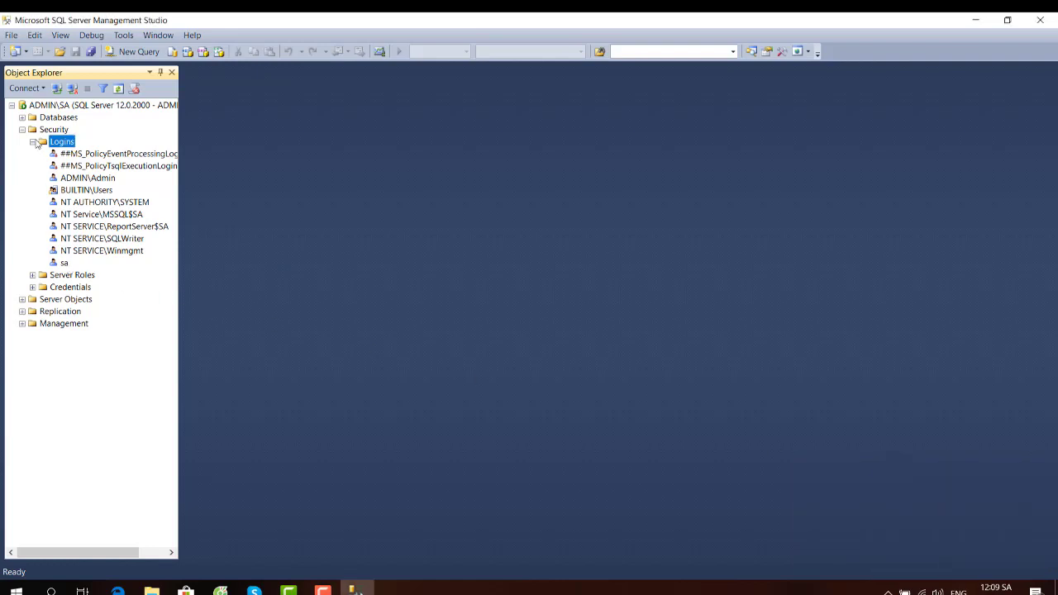
# - Restart the ADMIN\SA server's MSSQL$SA service and confirm
pyautogui.click(48, 106)
pyautogui.rightClick(50, 107)
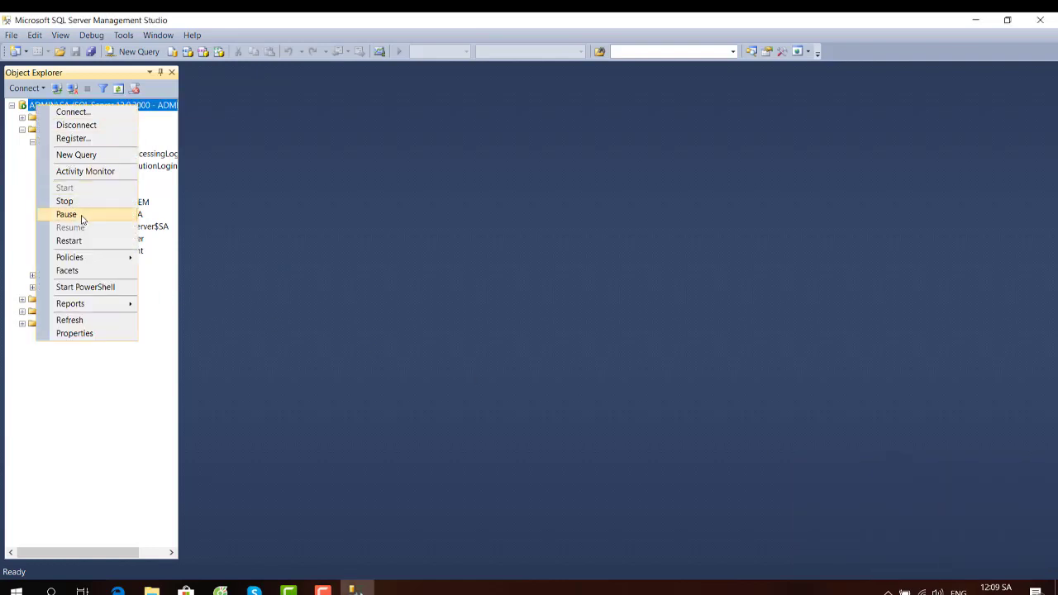
pyautogui.click(78, 240)
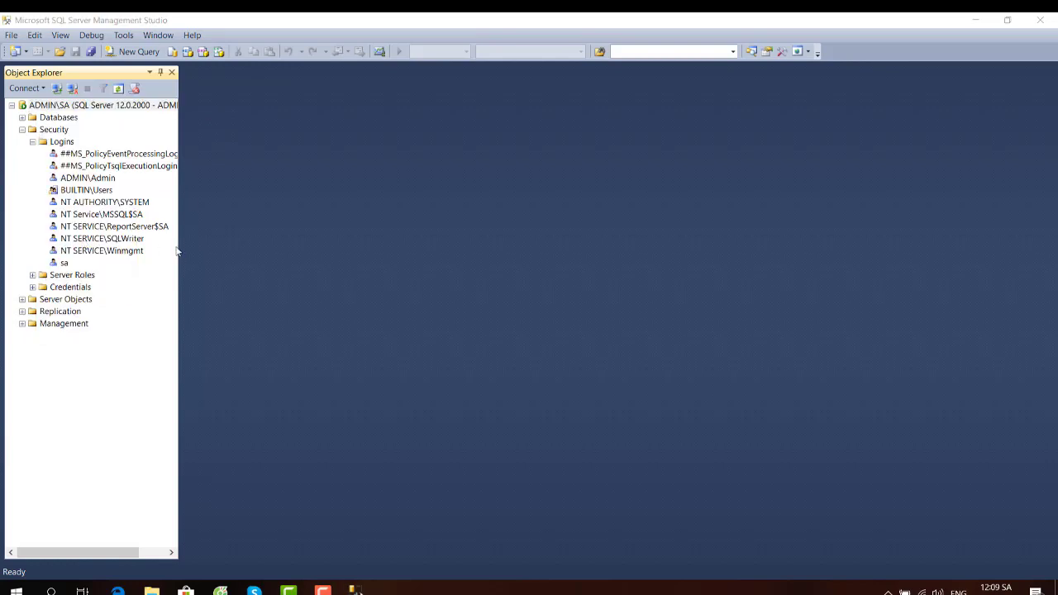
pyautogui.click(323, 84)
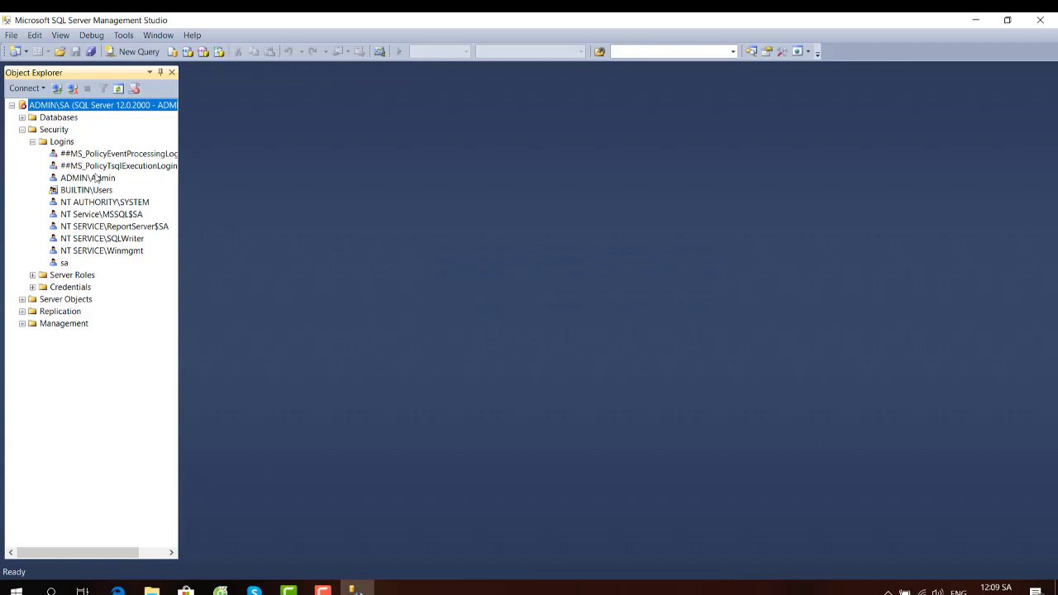
# - Disconnect, then try signing in as sa with SQL Server Authentication and dismiss the login-failed error
pyautogui.click(71, 88)
pyautogui.click(54, 89)
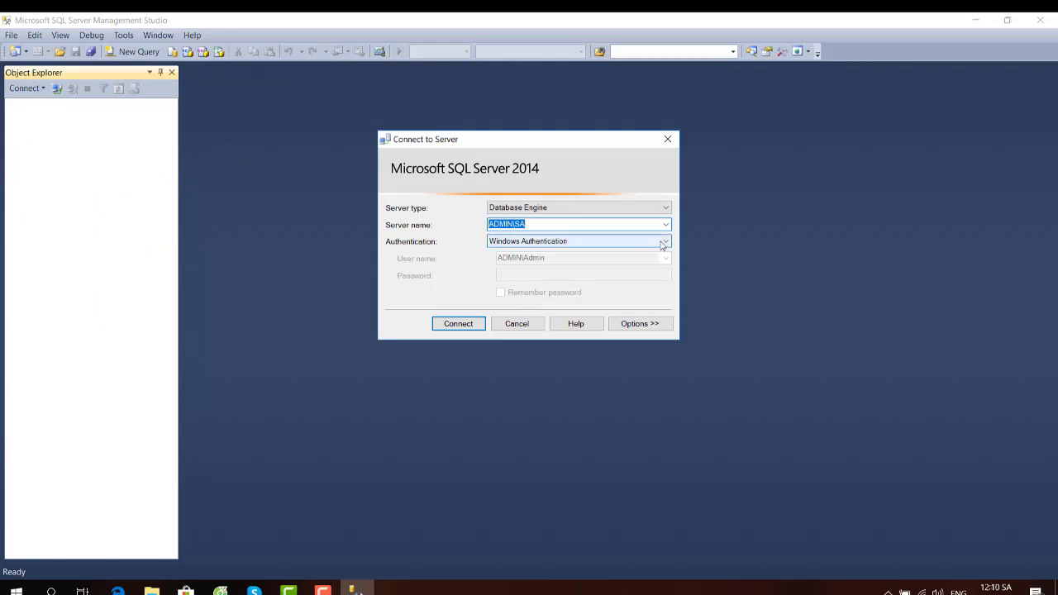
pyautogui.click(661, 242)
pyautogui.click(576, 259)
pyautogui.click(521, 260)
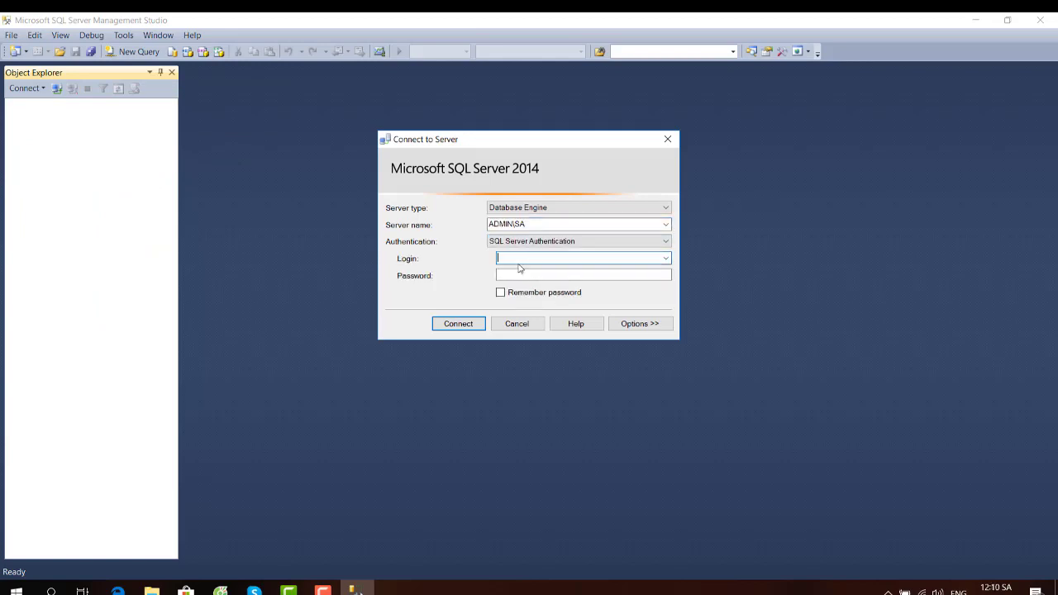
pyautogui.write('sa')
pyautogui.click(511, 275)
pyautogui.write('sa')
pyautogui.click(471, 322)
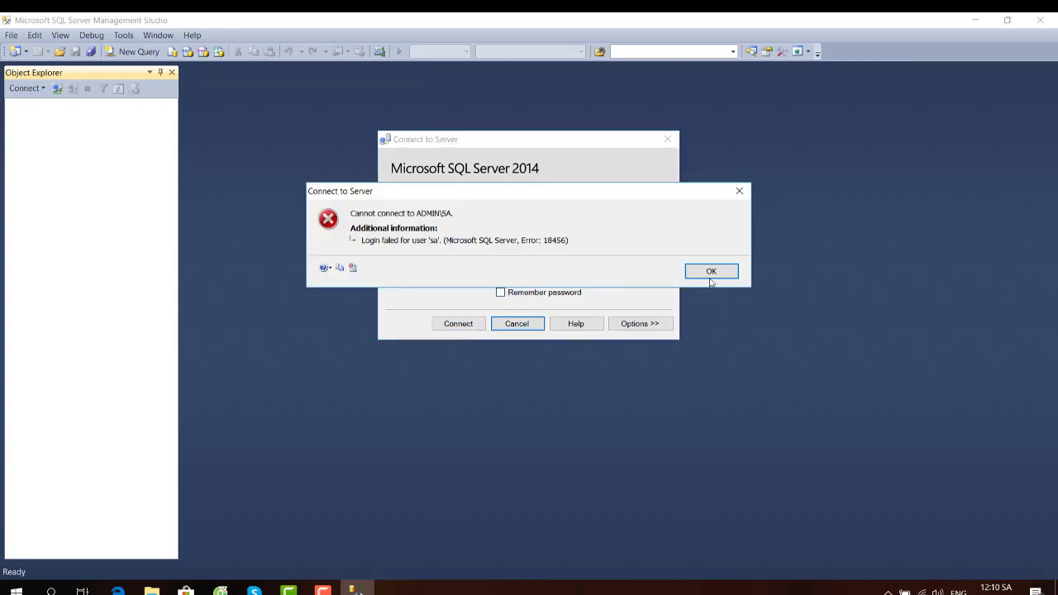
pyautogui.click(712, 271)
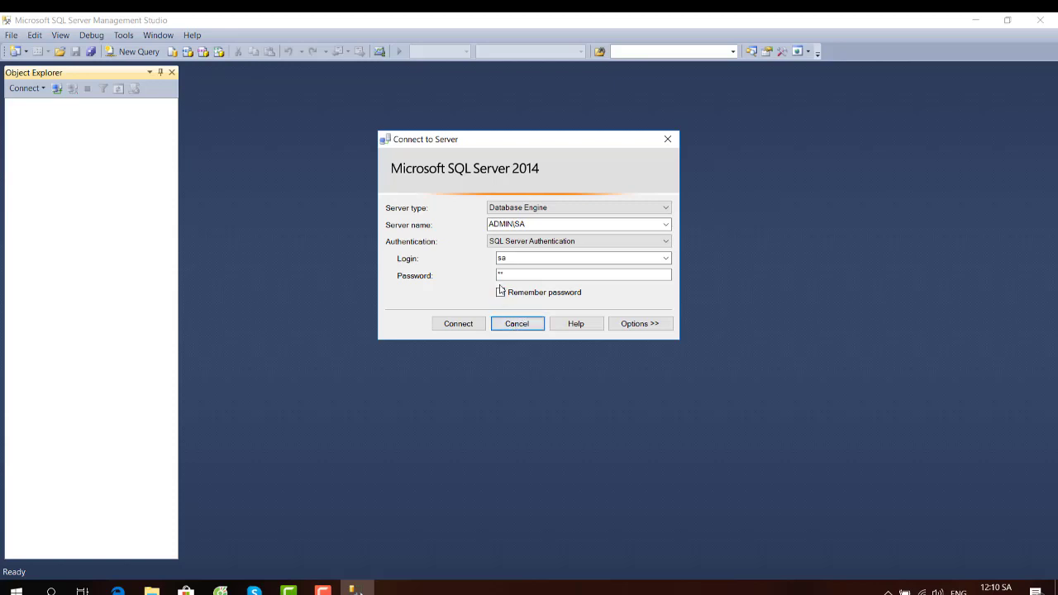
# - Reconnect to ADMIN\SA using Windows Authentication
pyautogui.click(564, 241)
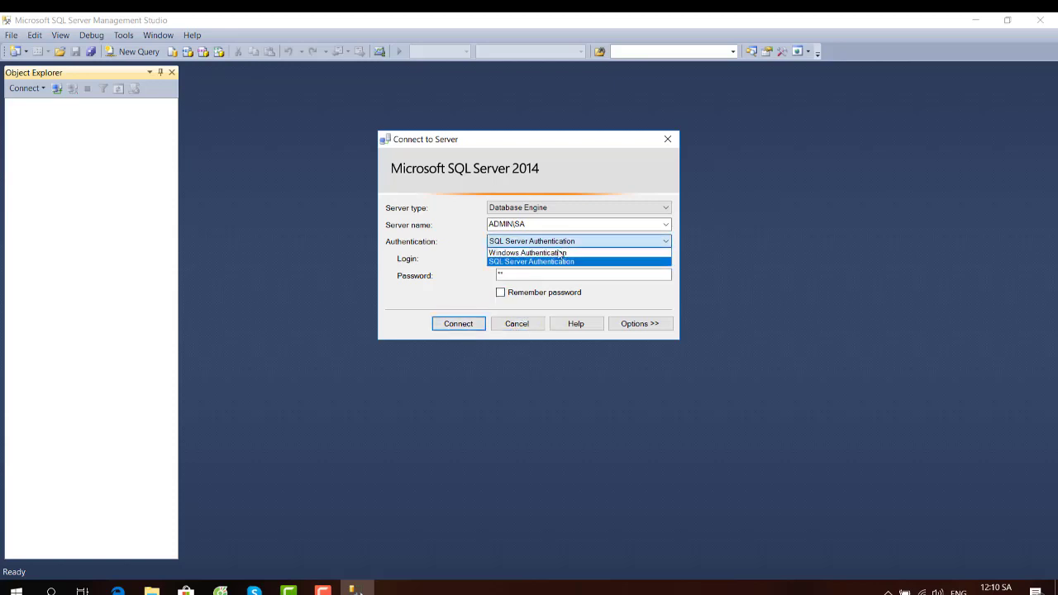
pyautogui.click(560, 253)
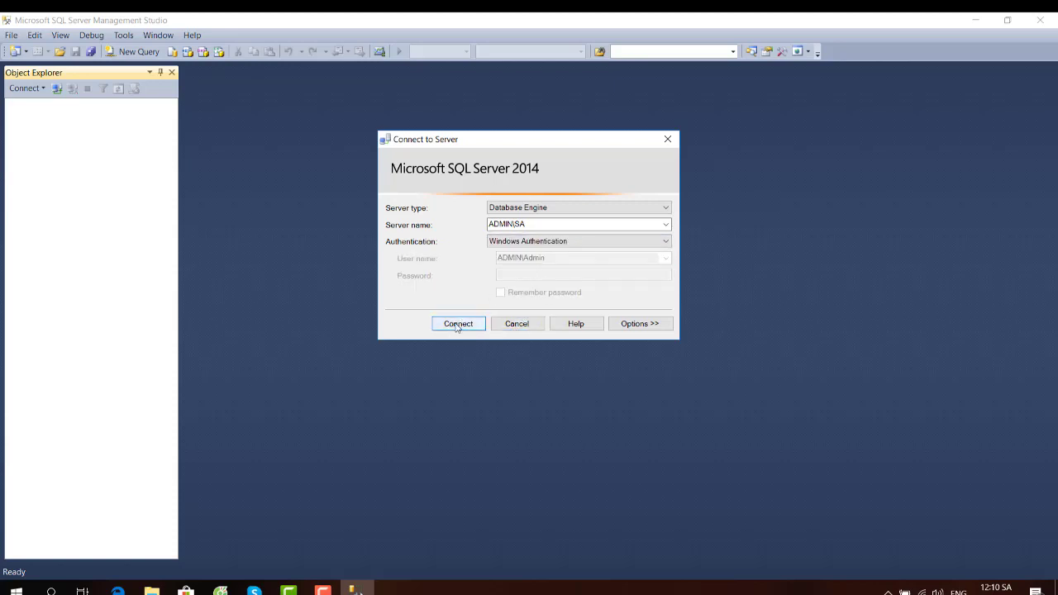
pyautogui.click(457, 324)
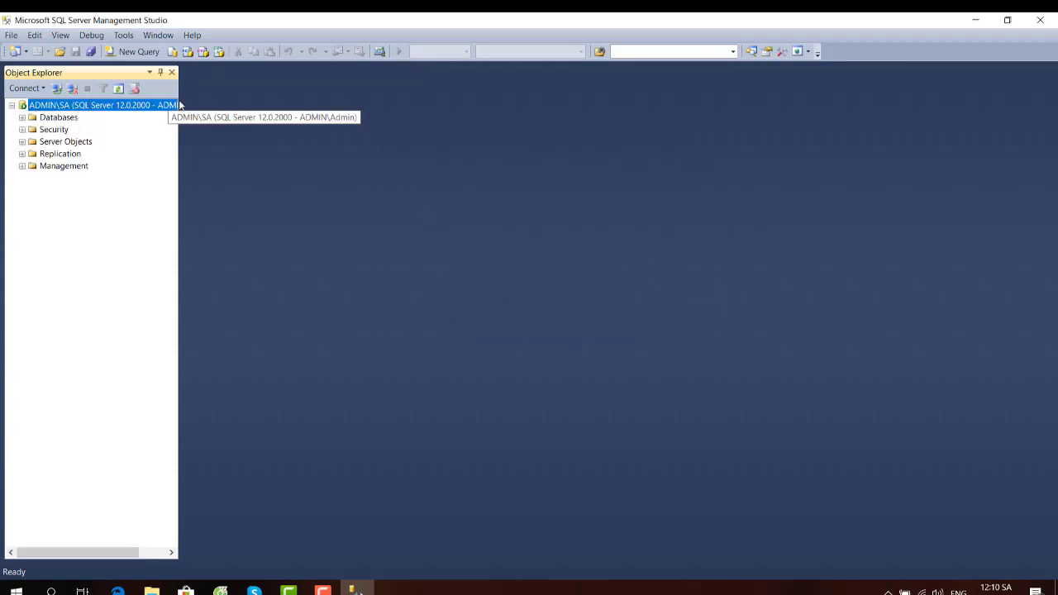
# - Widen Object Explorer, expand Security and start a New Login under Logins
pyautogui.moveTo(184, 103); pyautogui.dragTo(243, 117)
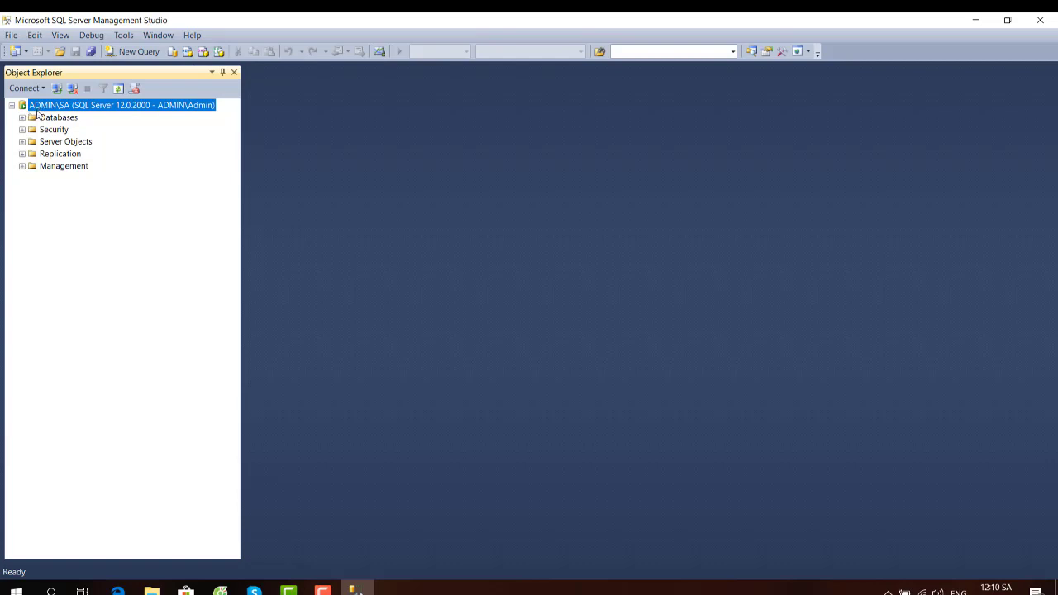
pyautogui.rightClick(41, 132)
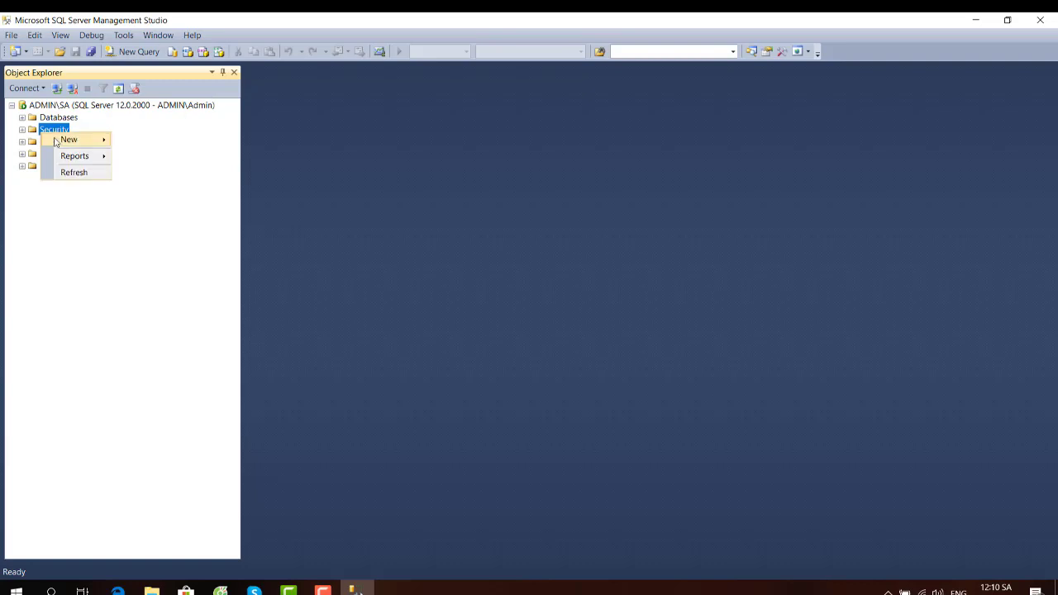
pyautogui.moveTo(69, 139)
pyautogui.click(22, 130)
pyautogui.click(59, 153)
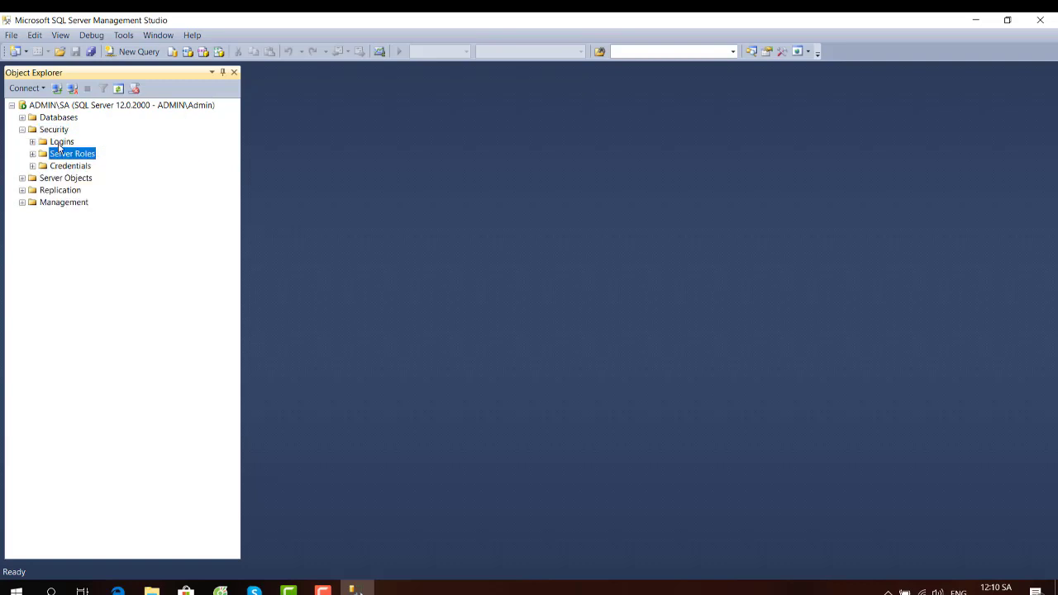
pyautogui.rightClick(58, 142)
pyautogui.click(91, 151)
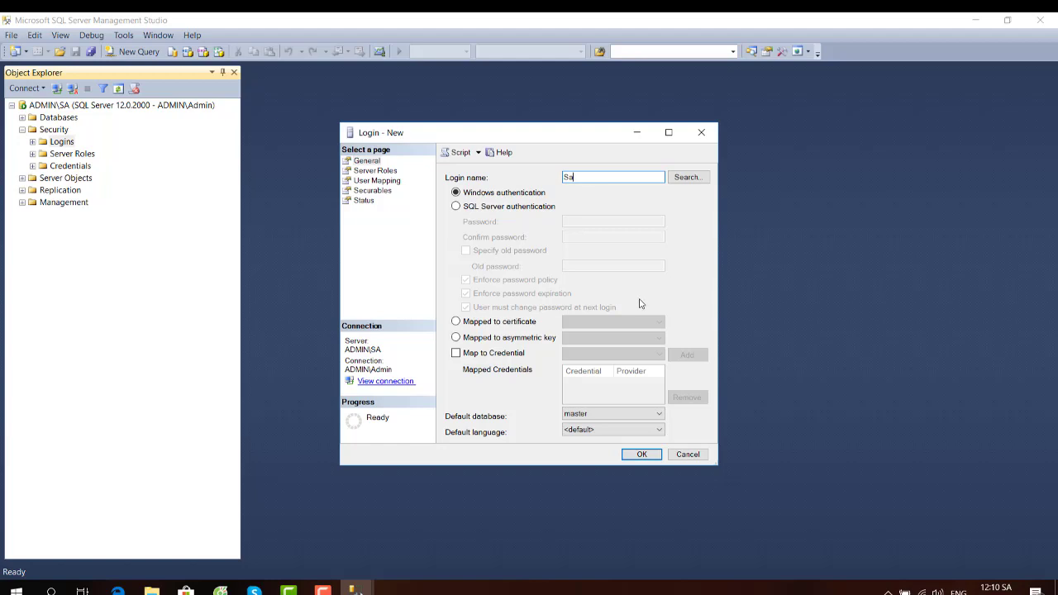
# - Define login Sa with SQL Server authentication, a password, and password policy off, then submit
pyautogui.click(468, 207)
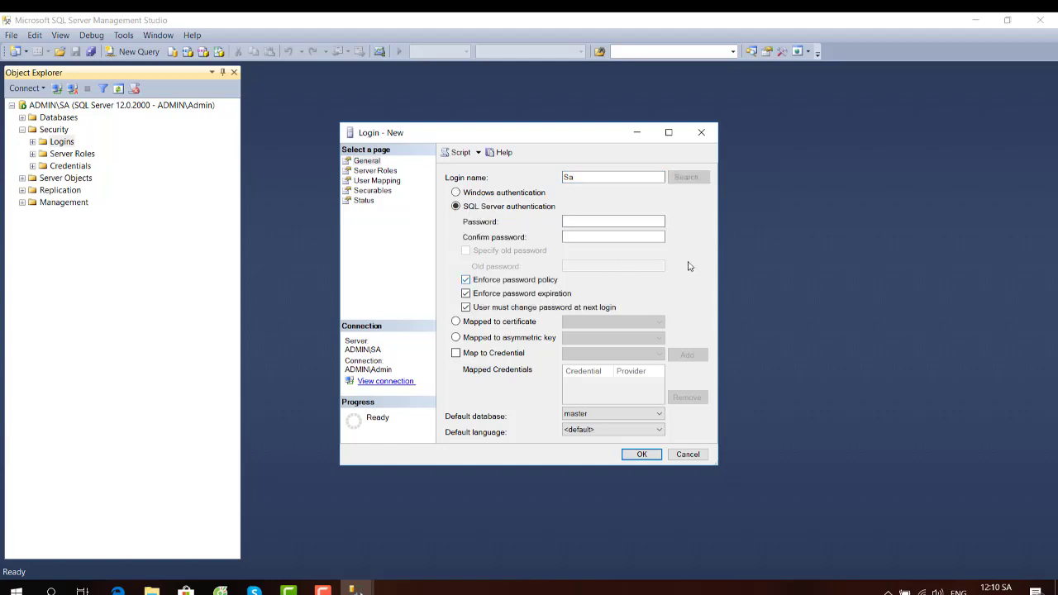
pyautogui.click(595, 222)
pyautogui.click(574, 235)
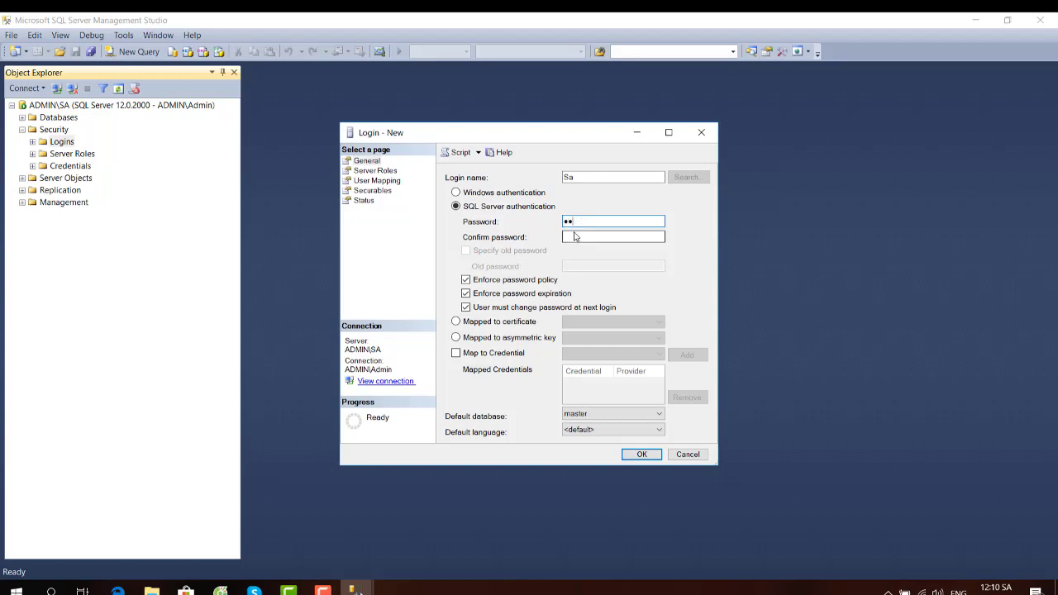
pyautogui.write('s')
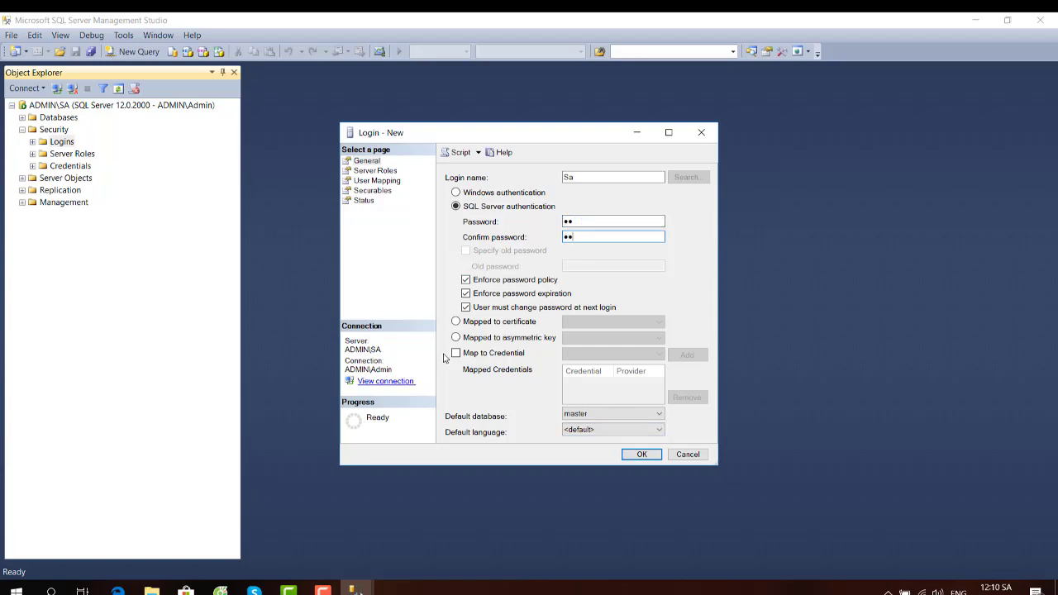
pyautogui.click(466, 279)
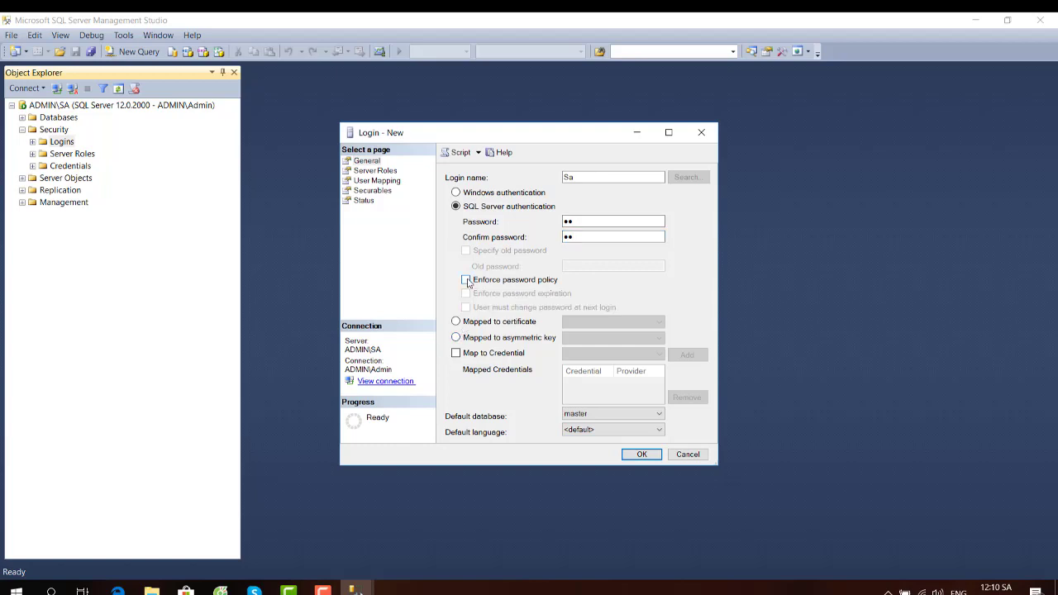
pyautogui.click(640, 454)
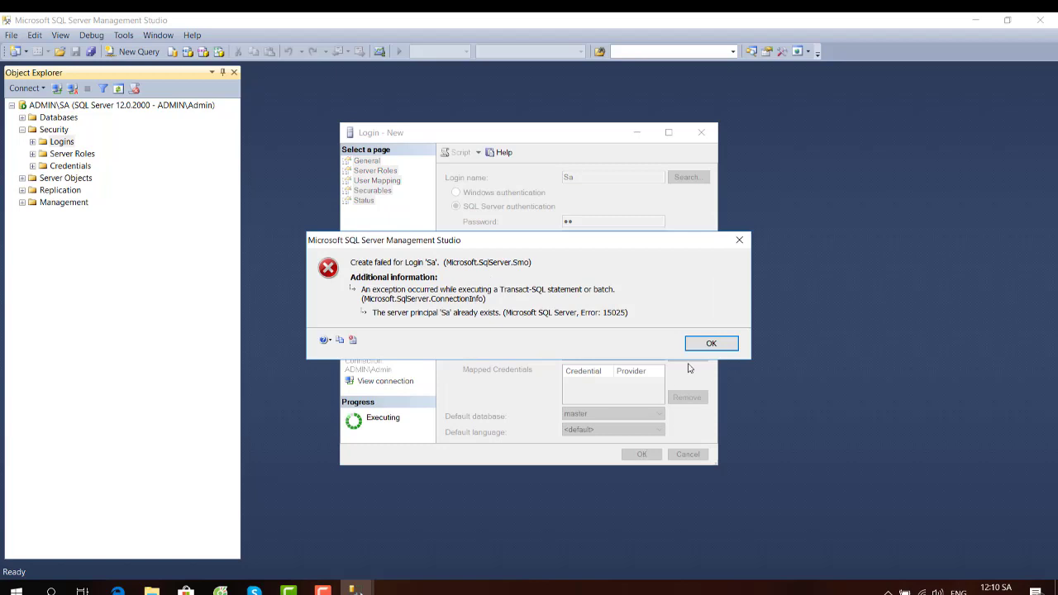
# - Dismiss the 'Sa already exists' error, retry creating the login, and dismiss it again
pyautogui.click(711, 344)
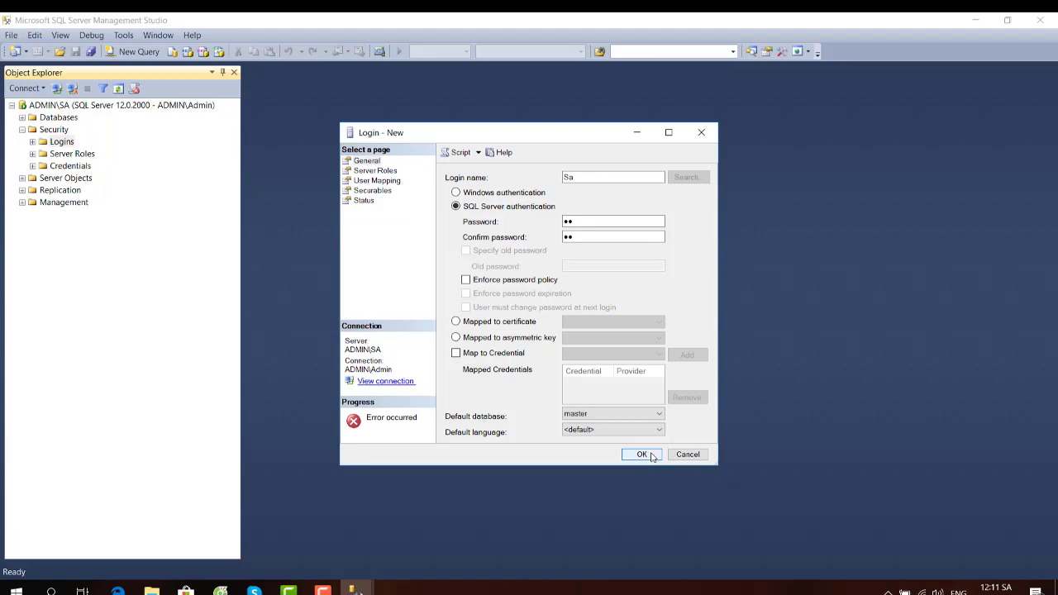
pyautogui.click(652, 457)
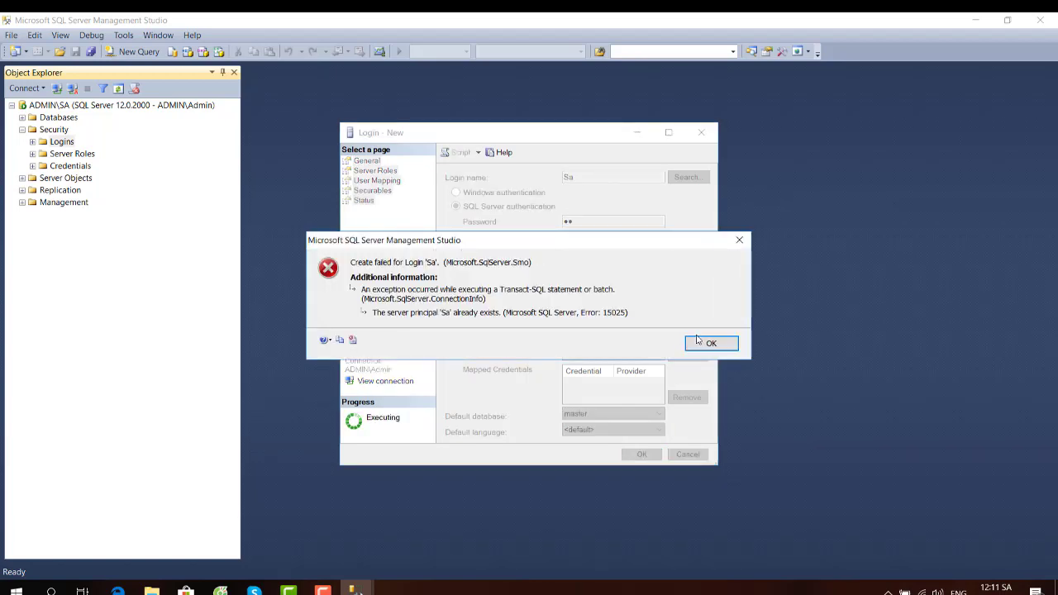
pyautogui.click(716, 343)
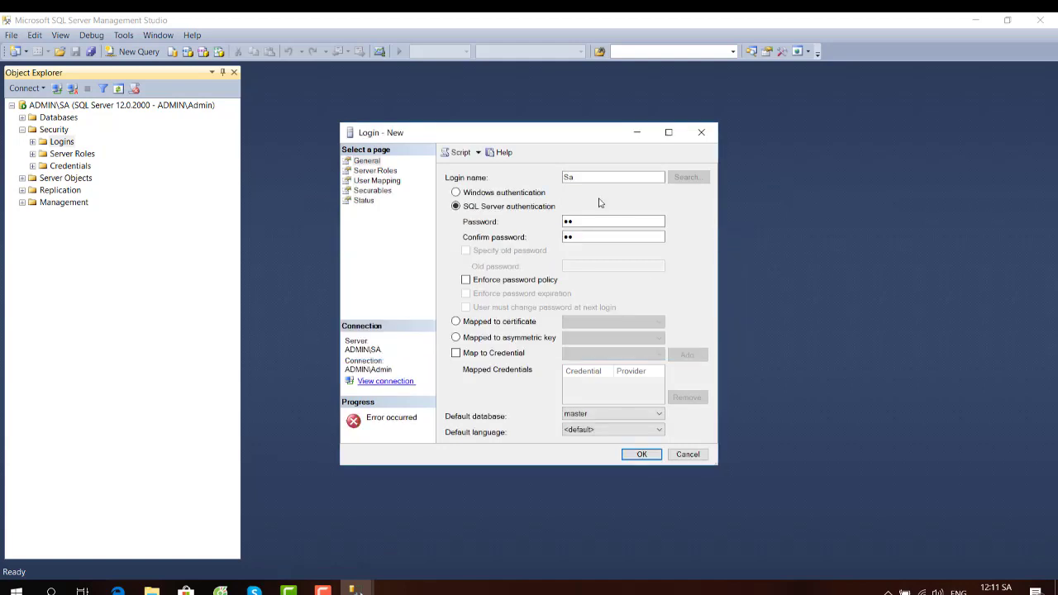
# - Rename the new login to Xenh, re-enter matching passwords, and create it
pyautogui.click(587, 179)
pyautogui.press('Tab')
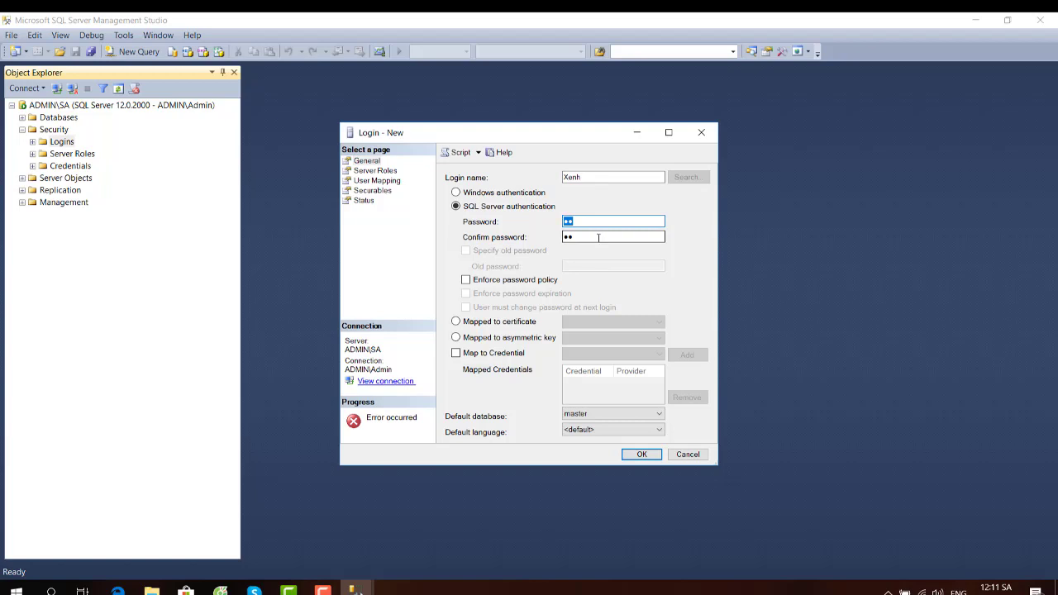
pyautogui.write('1')
pyautogui.click(598, 238)
pyautogui.write('1')
pyautogui.doubleClick(570, 240)
pyautogui.write('11')
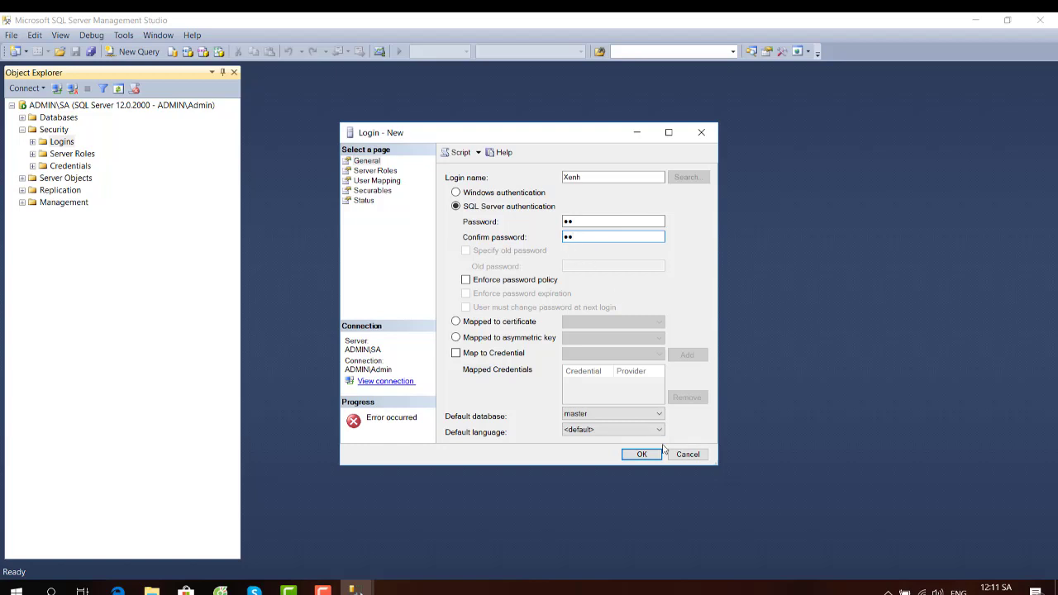
pyautogui.click(642, 454)
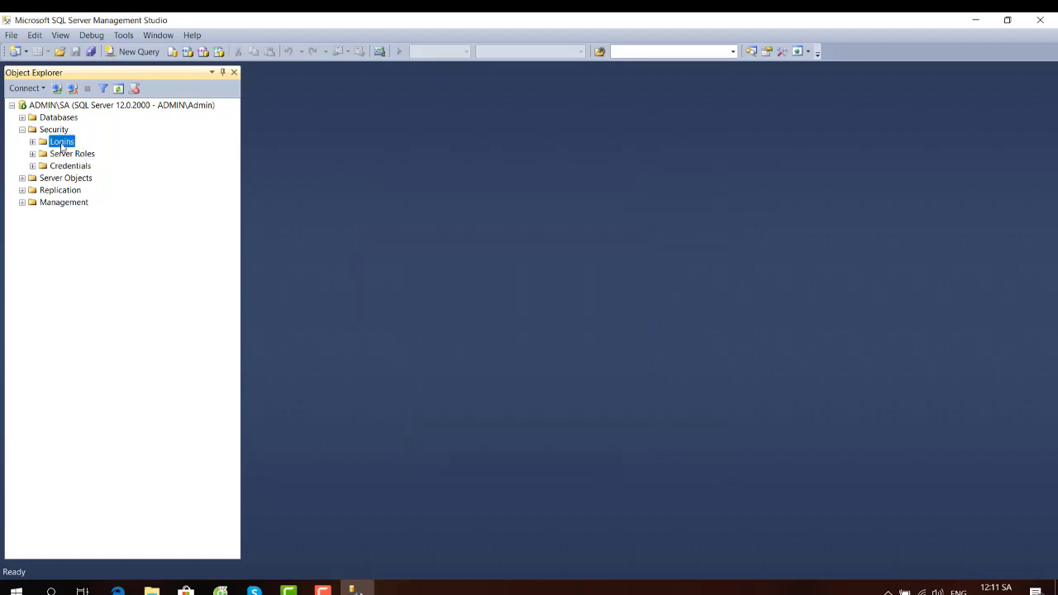
pyautogui.click(32, 142)
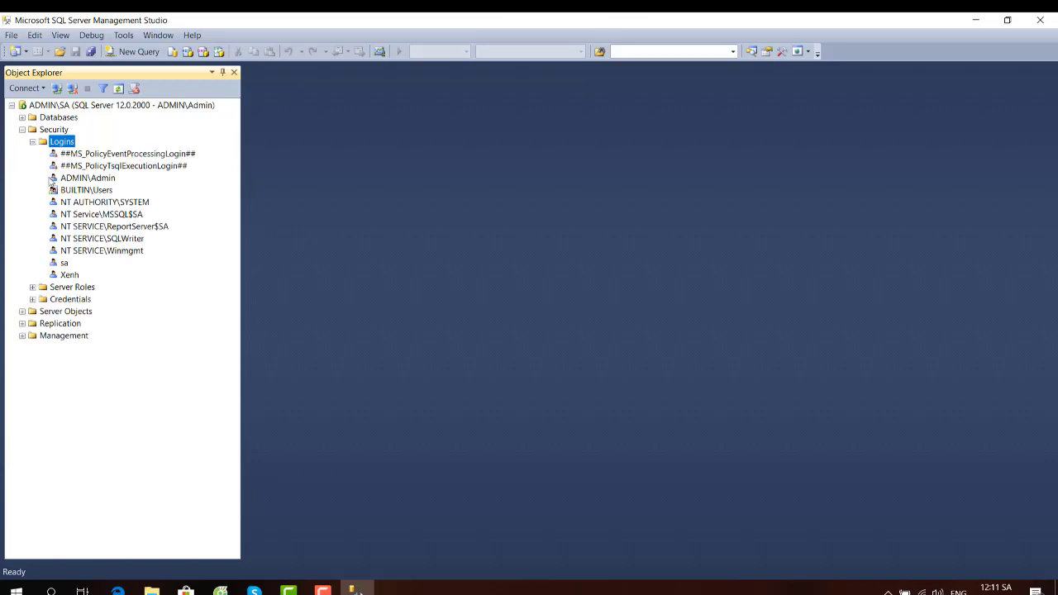
pyautogui.click(66, 275)
pyautogui.rightClick(65, 275)
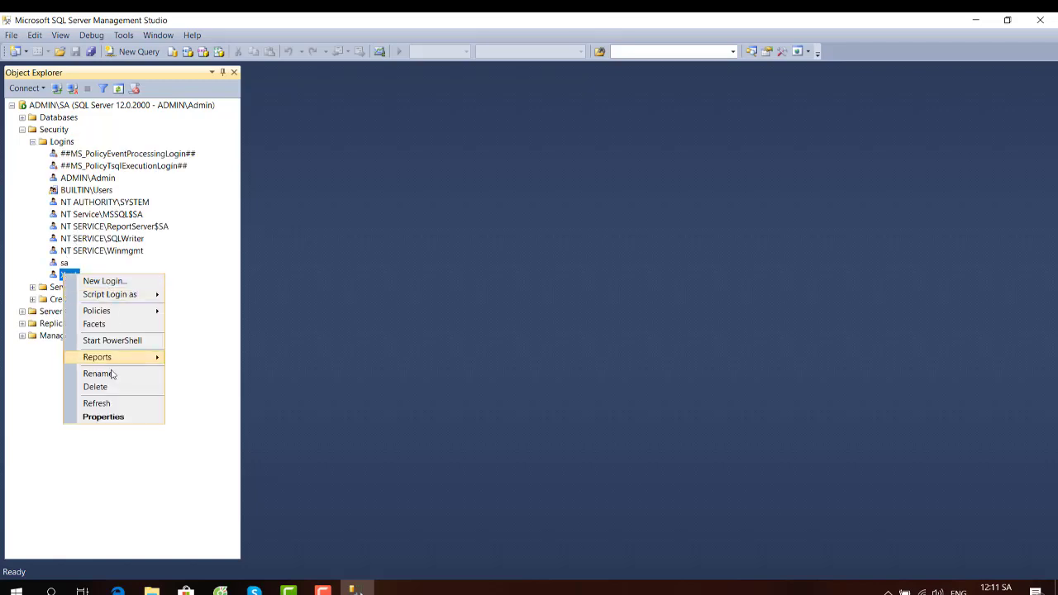
pyautogui.click(118, 418)
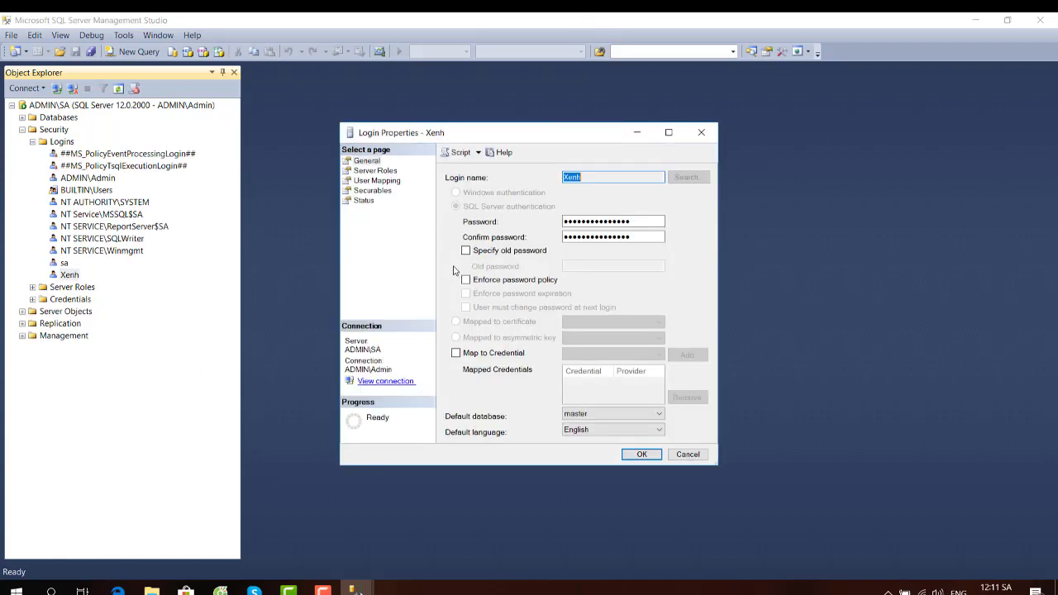
pyautogui.click(362, 210)
pyautogui.click(364, 191)
pyautogui.click(362, 202)
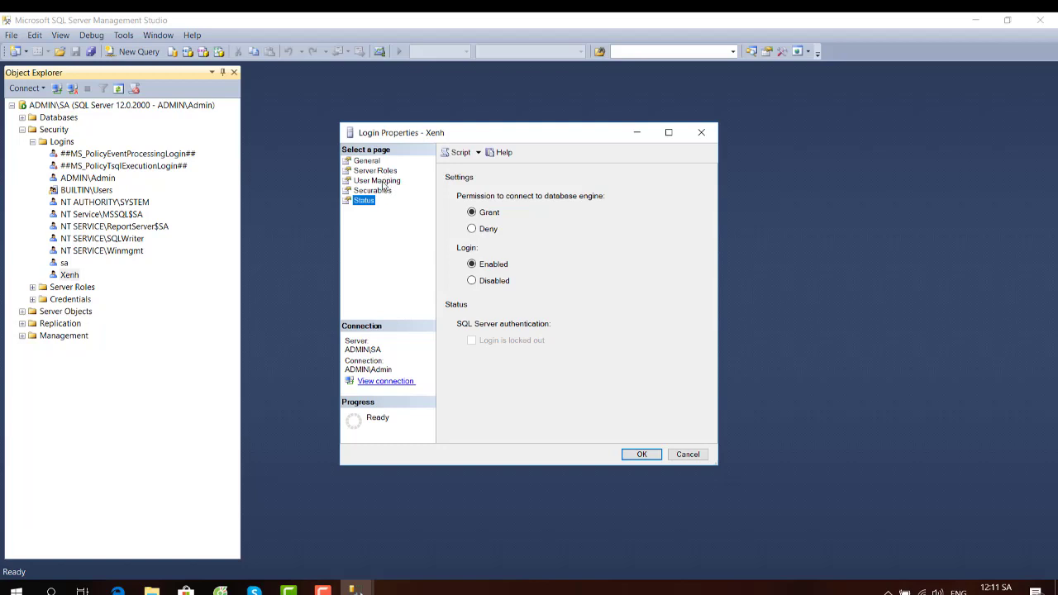
pyautogui.click(383, 182)
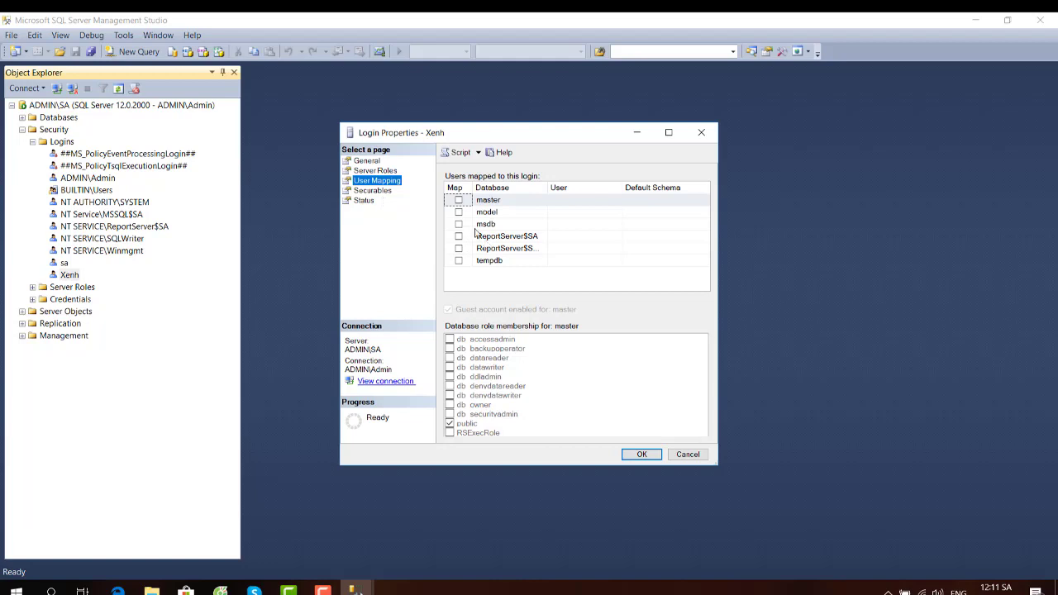
pyautogui.click(682, 454)
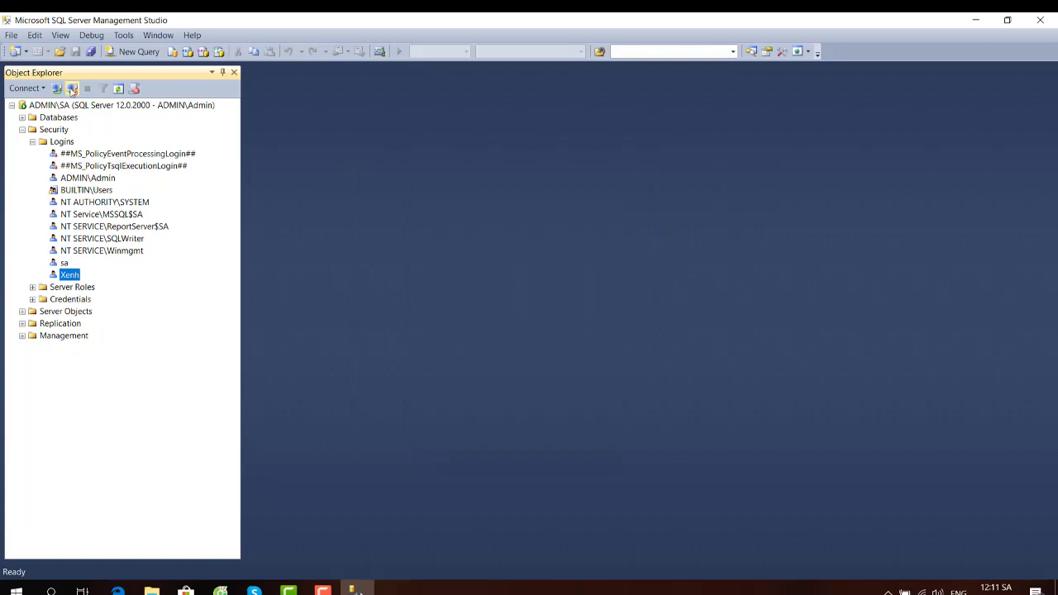
# - Disconnect and try connecting as xenh with SQL Server Authentication, remembering the password; dismiss the failure
pyautogui.click(73, 87)
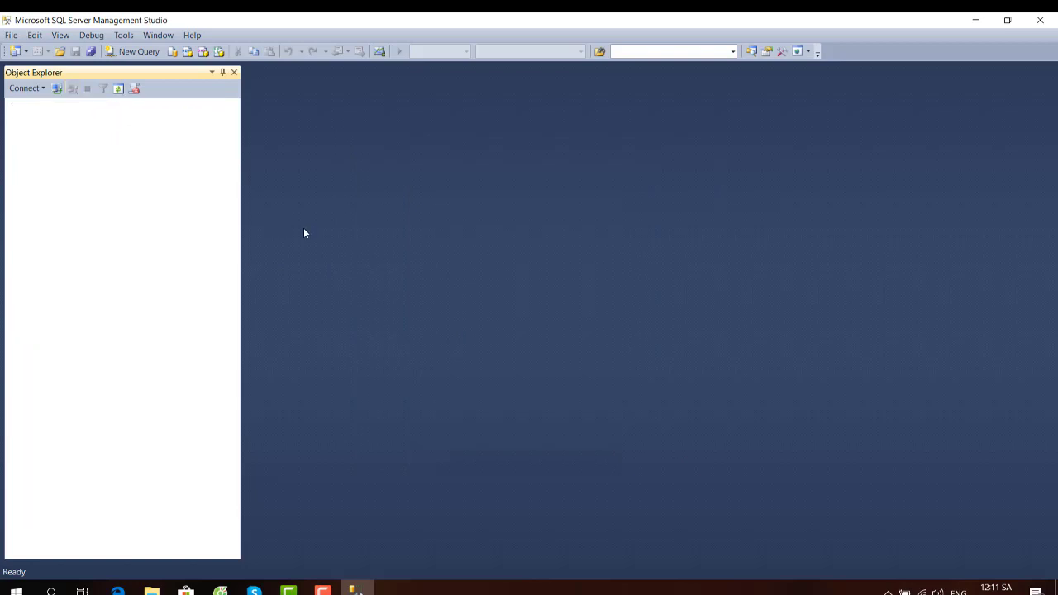
pyautogui.click(56, 87)
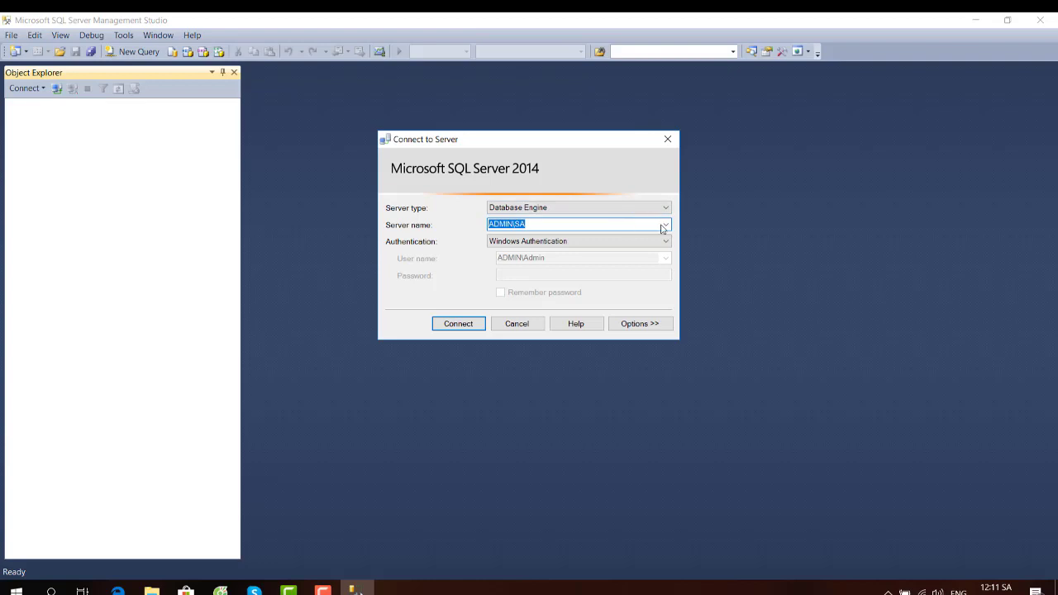
pyautogui.click(628, 240)
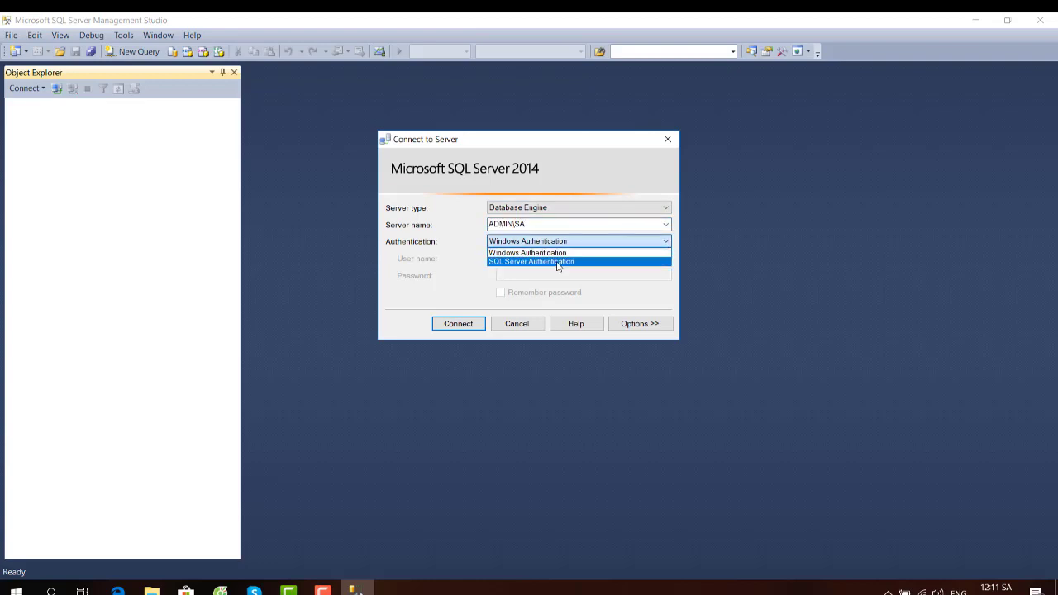
pyautogui.click(555, 261)
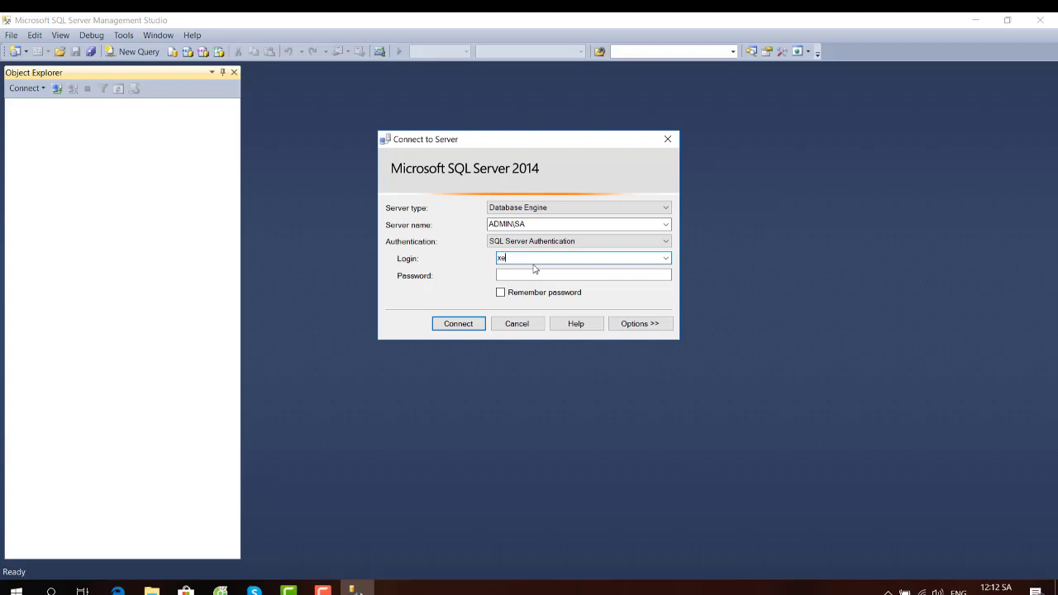
pyautogui.click(508, 278)
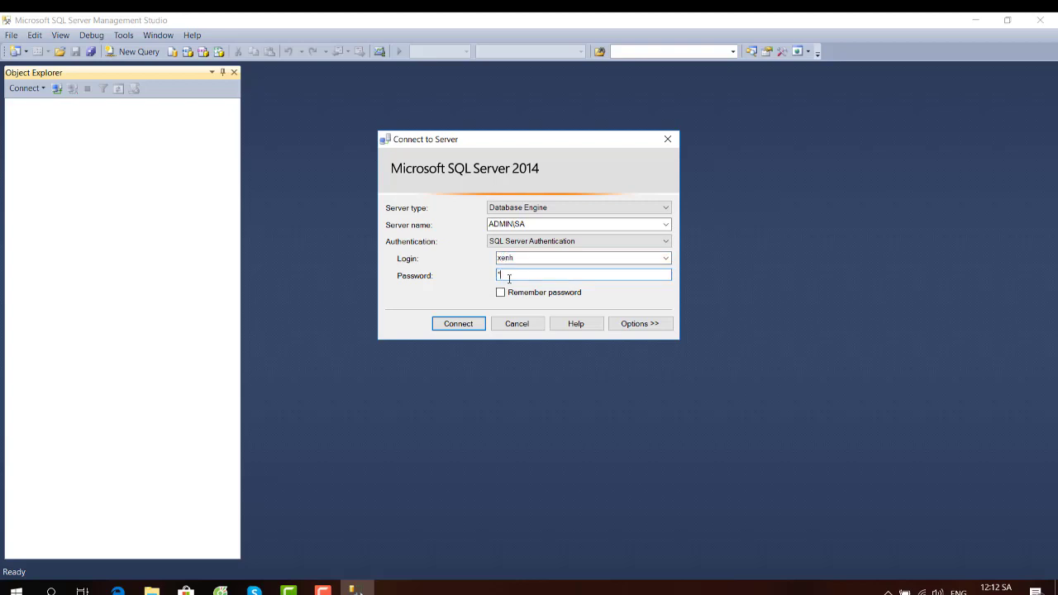
pyautogui.click(500, 293)
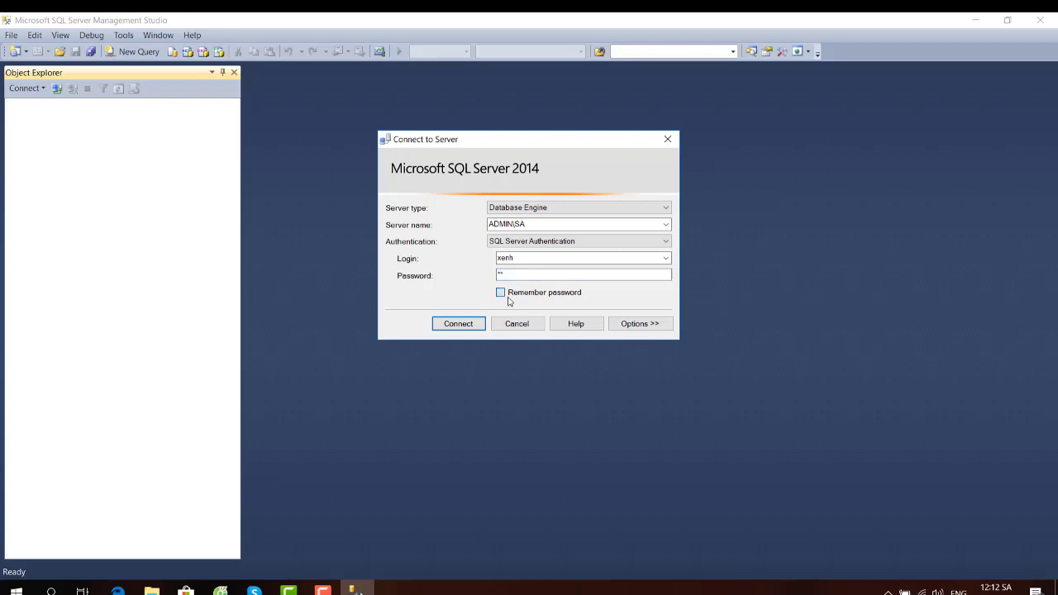
pyautogui.click(472, 324)
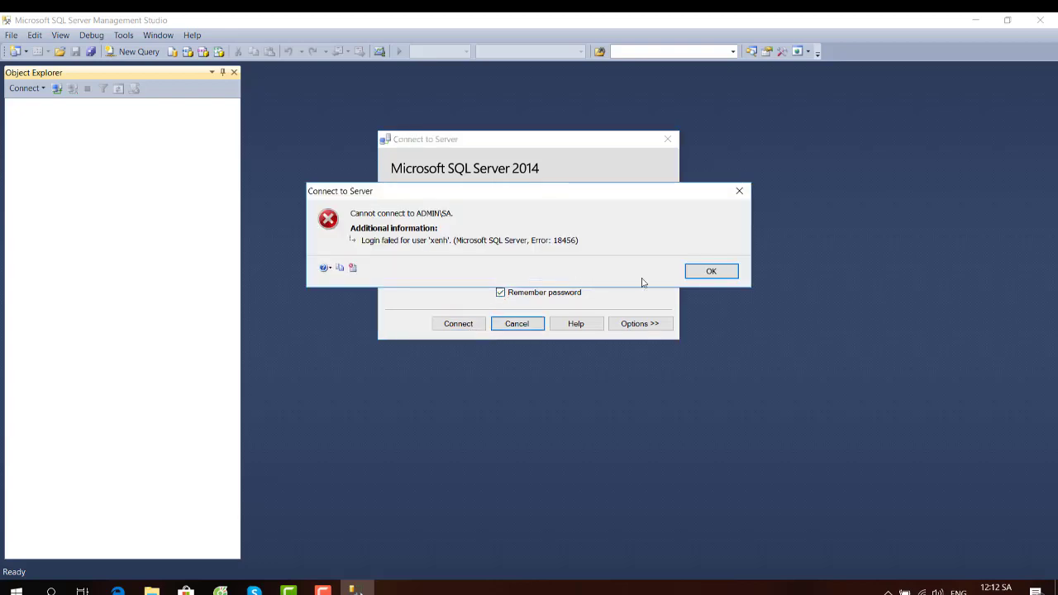
pyautogui.click(708, 272)
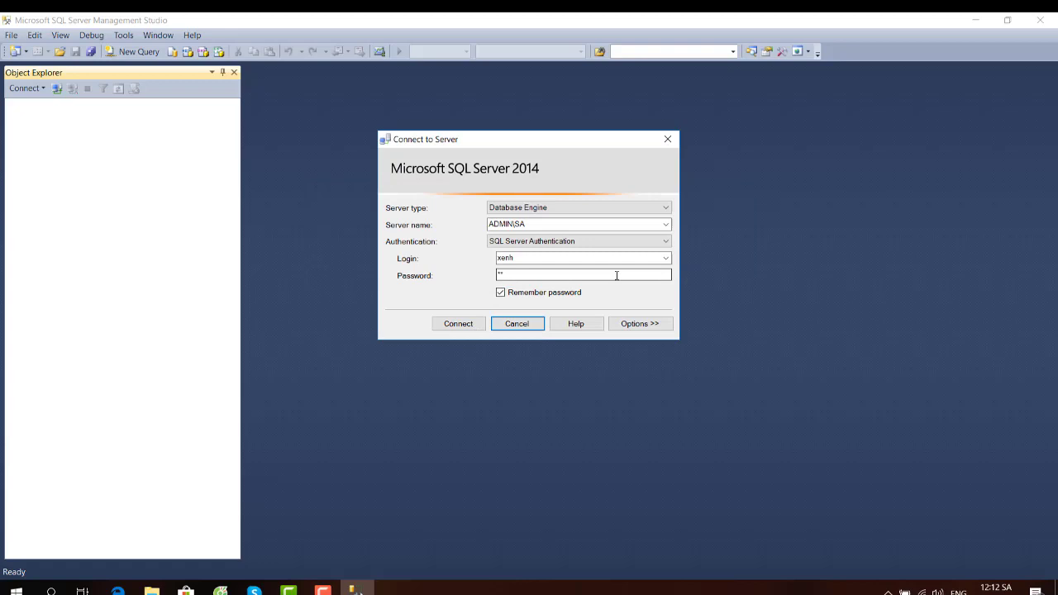
# - Try signing in as sa, dismiss the error 18456, then reconnect with Windows Authentication
pyautogui.click(572, 259)
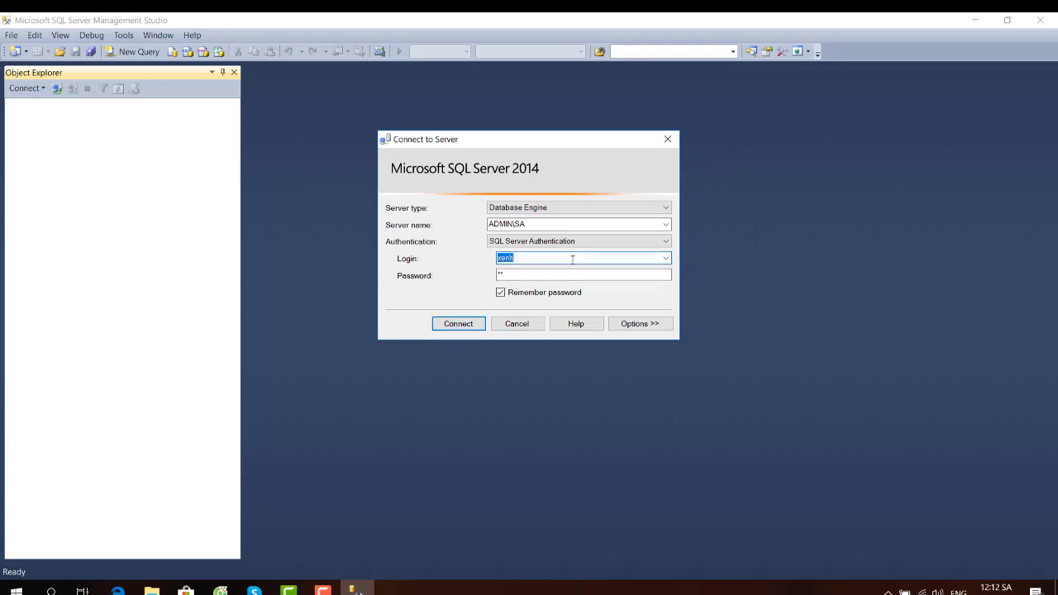
pyautogui.write('sa')
pyautogui.click(529, 274)
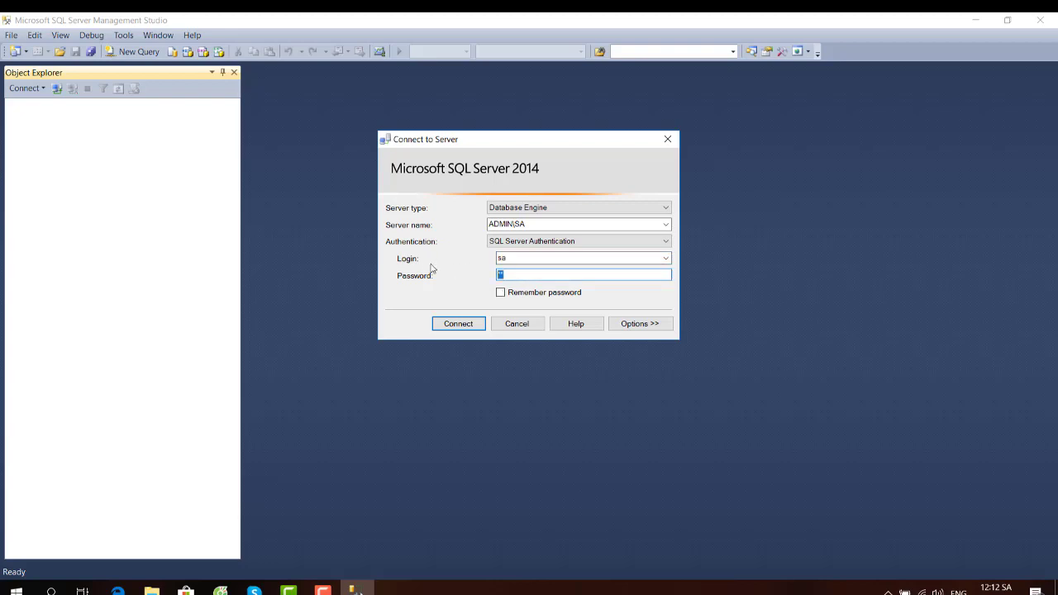
pyautogui.click(485, 324)
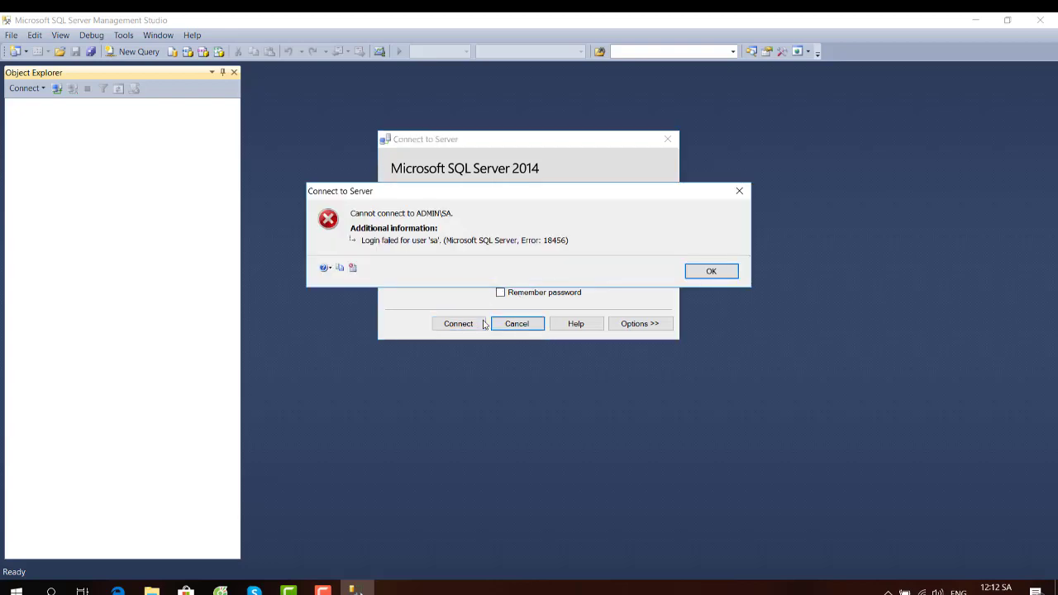
pyautogui.click(707, 270)
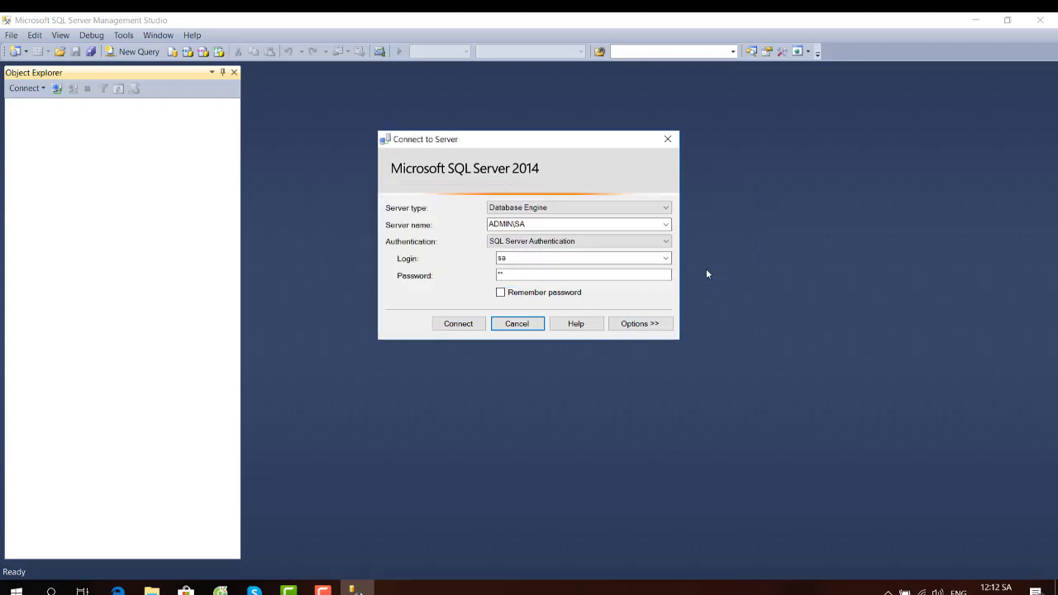
pyautogui.click(637, 245)
pyautogui.click(618, 252)
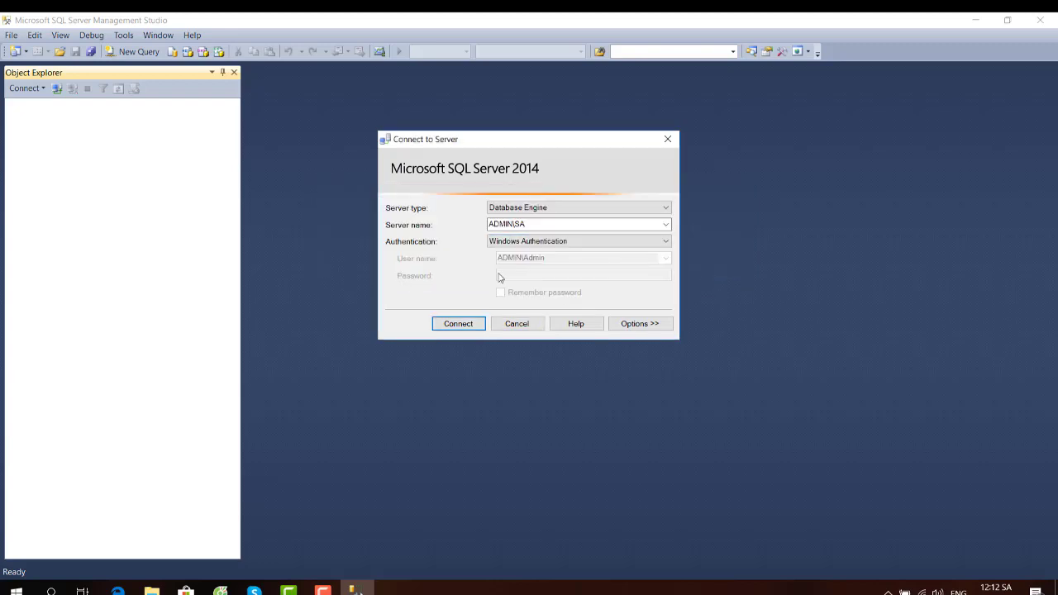
pyautogui.click(460, 320)
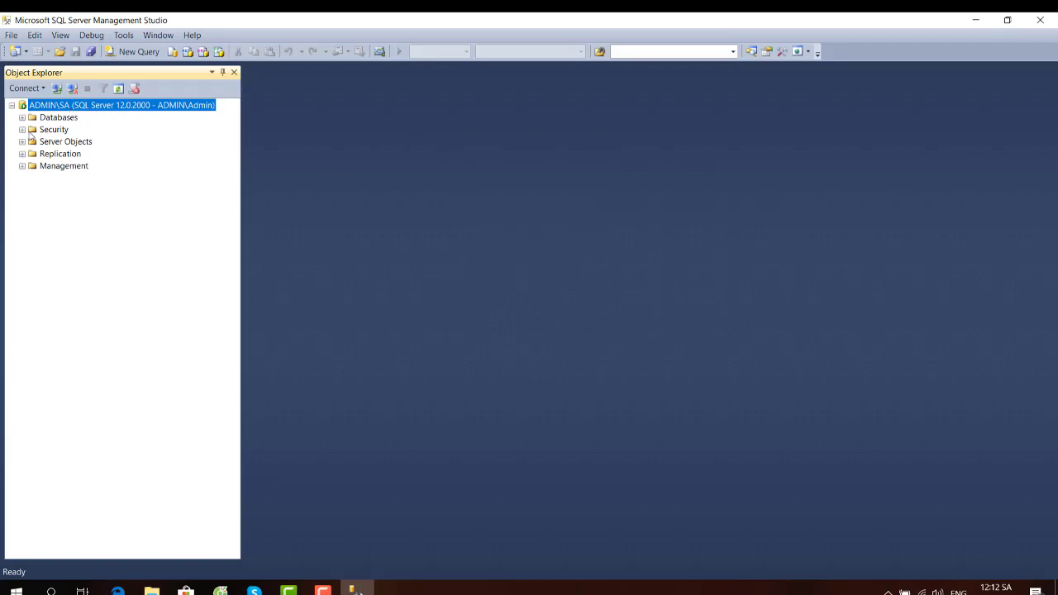
# - Expand Security > Logins and look over the Xenh and sa logins
pyautogui.click(23, 130)
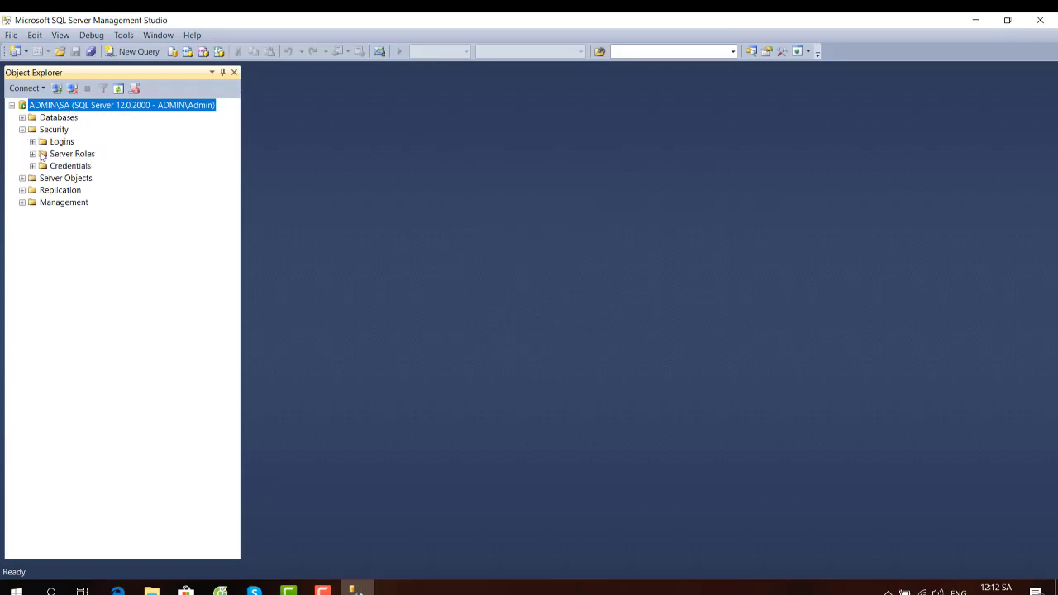
pyautogui.click(33, 141)
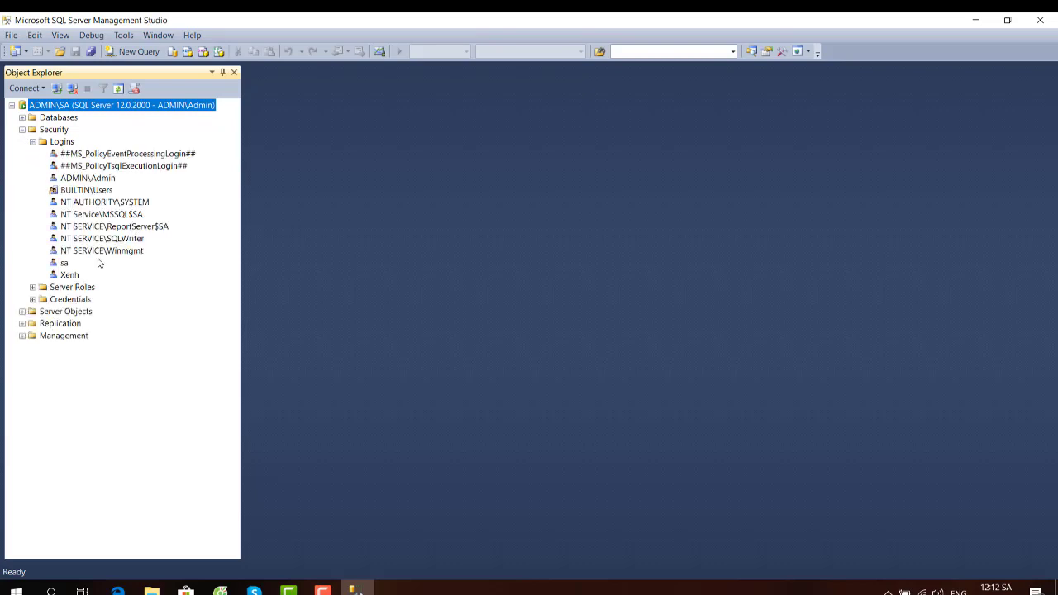
pyautogui.click(64, 278)
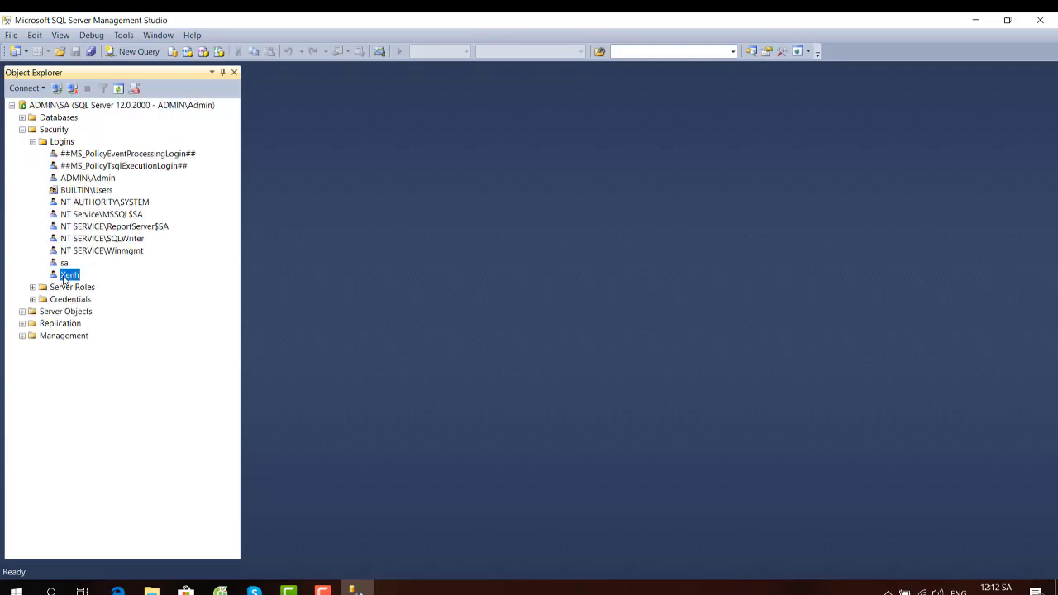
pyautogui.rightClick(65, 278)
pyautogui.click(64, 263)
# - Inspect the ADMIN\Admin login's Status and Securables pages, then close its properties unchanged
pyautogui.click(83, 181)
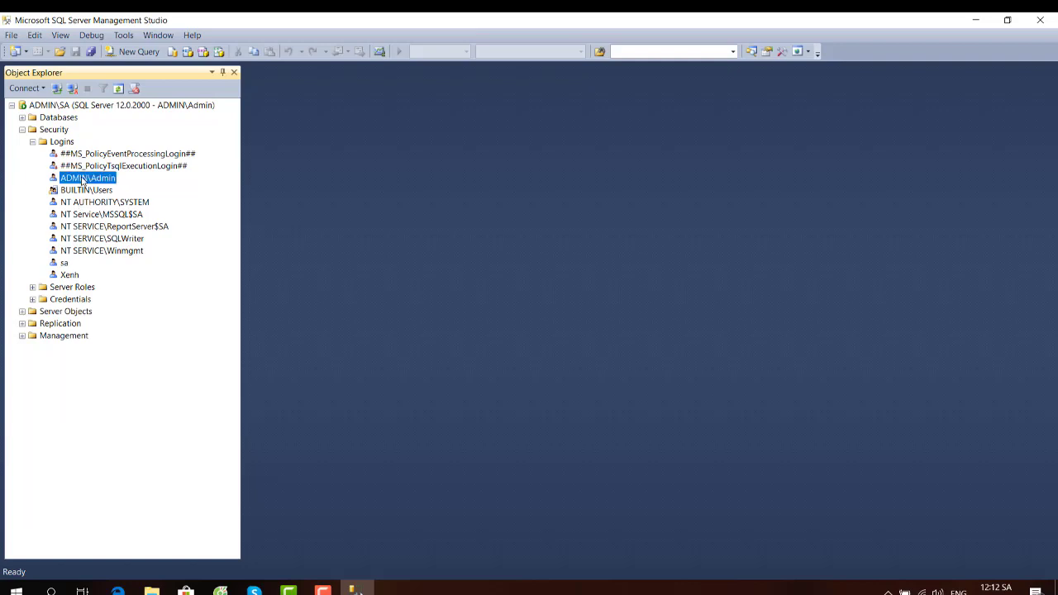
pyautogui.rightClick(82, 181)
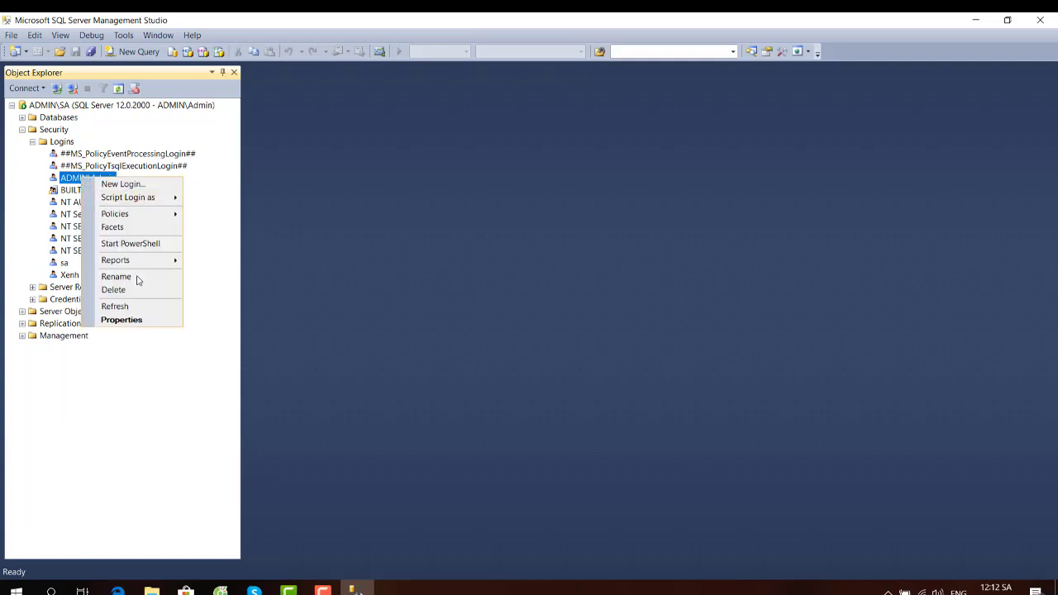
pyautogui.click(134, 319)
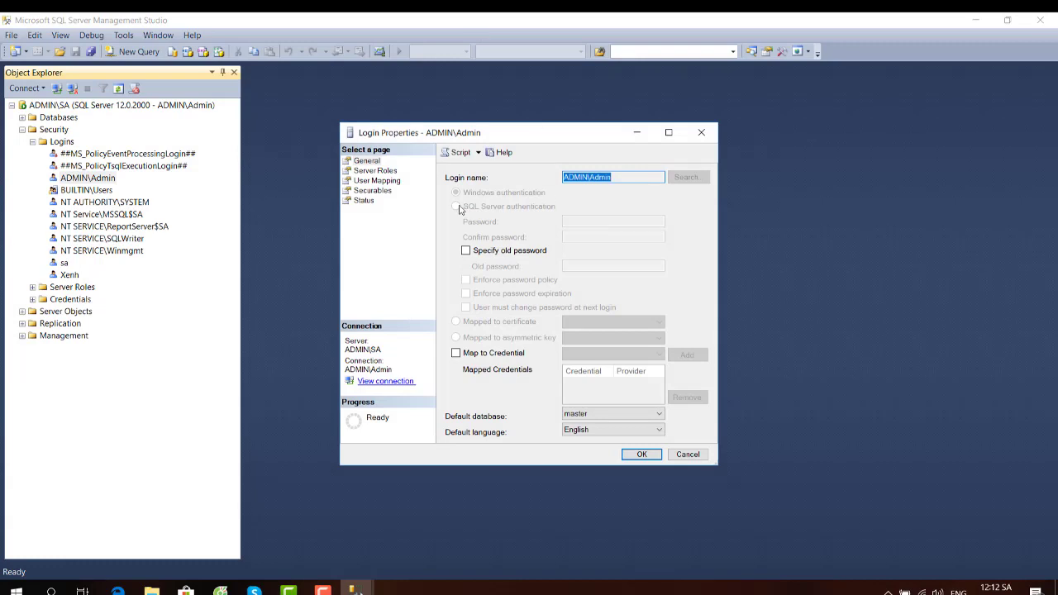
pyautogui.click(364, 203)
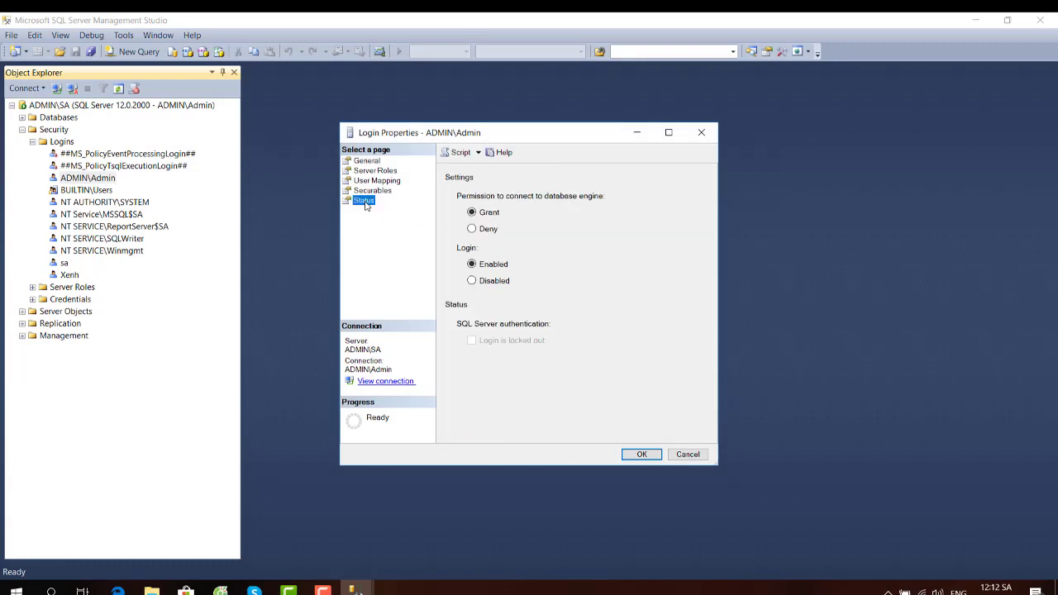
pyautogui.click(368, 190)
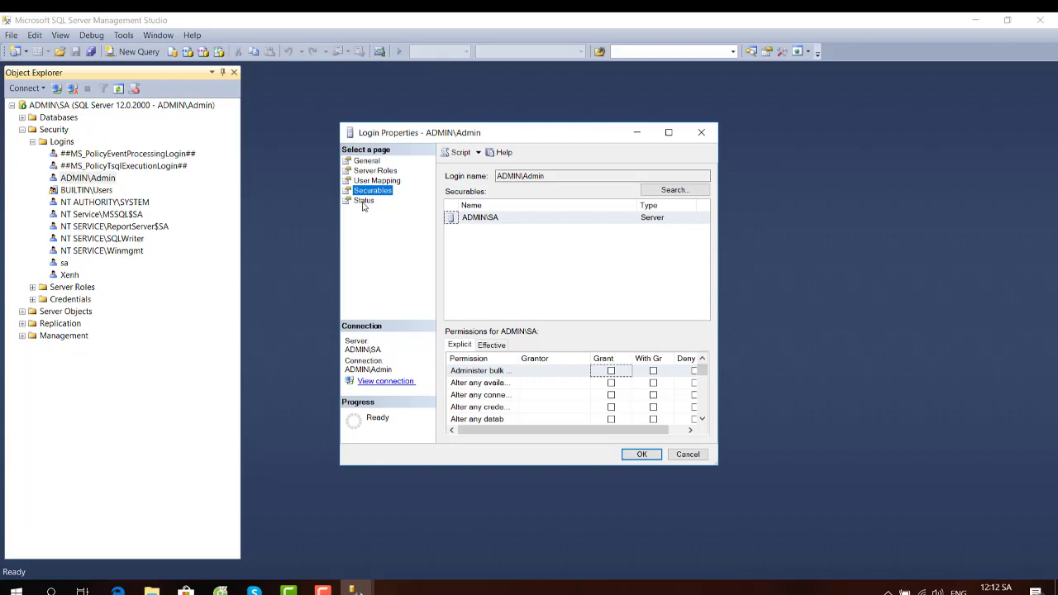
pyautogui.click(363, 203)
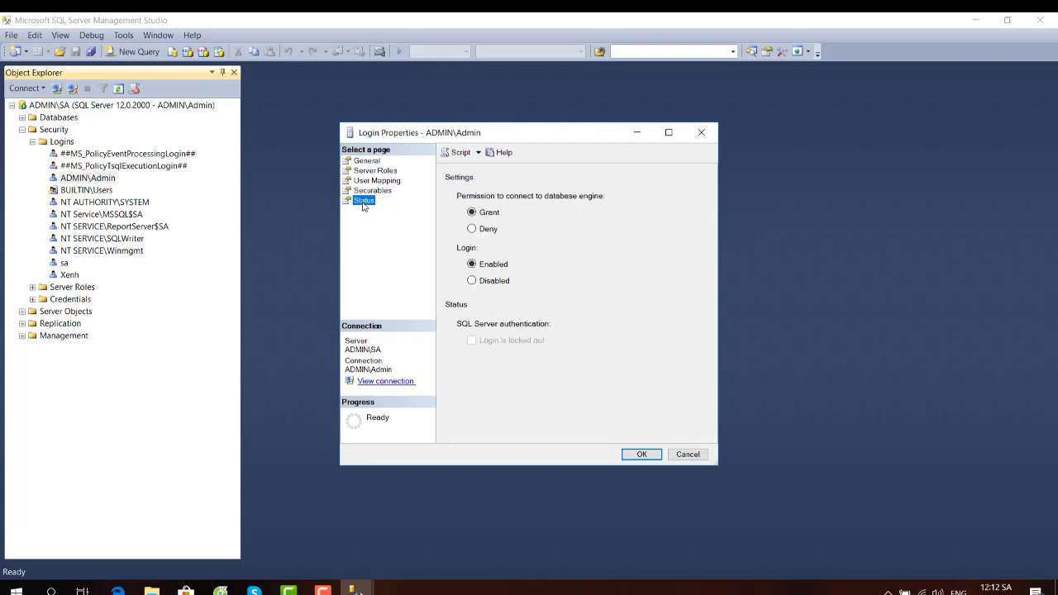
pyautogui.click(701, 135)
pyautogui.rightClick(56, 263)
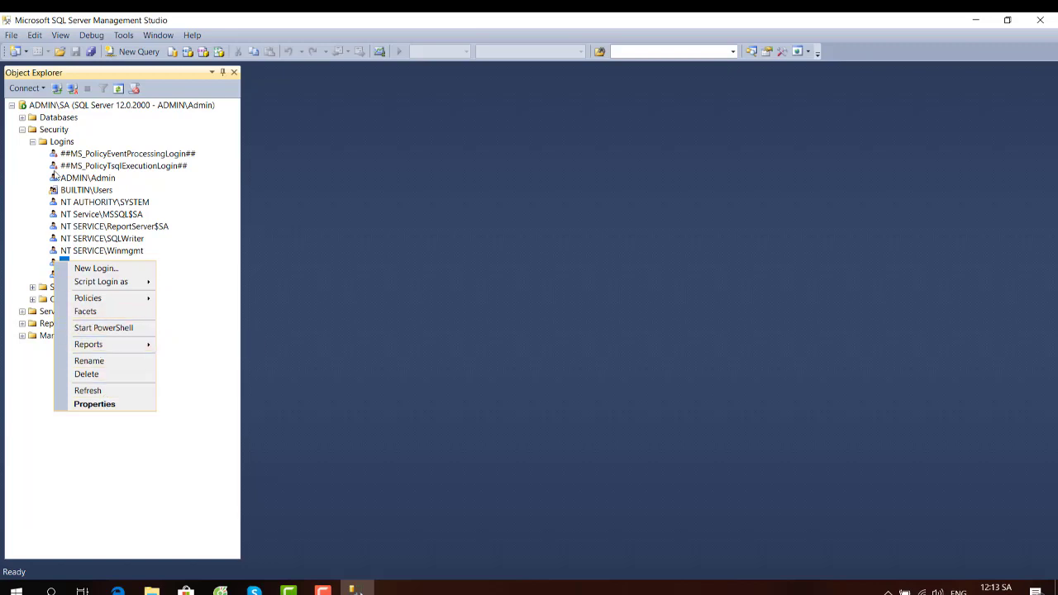
# - Refresh the Logins folder and select the Xenh login
pyautogui.rightClick(47, 141)
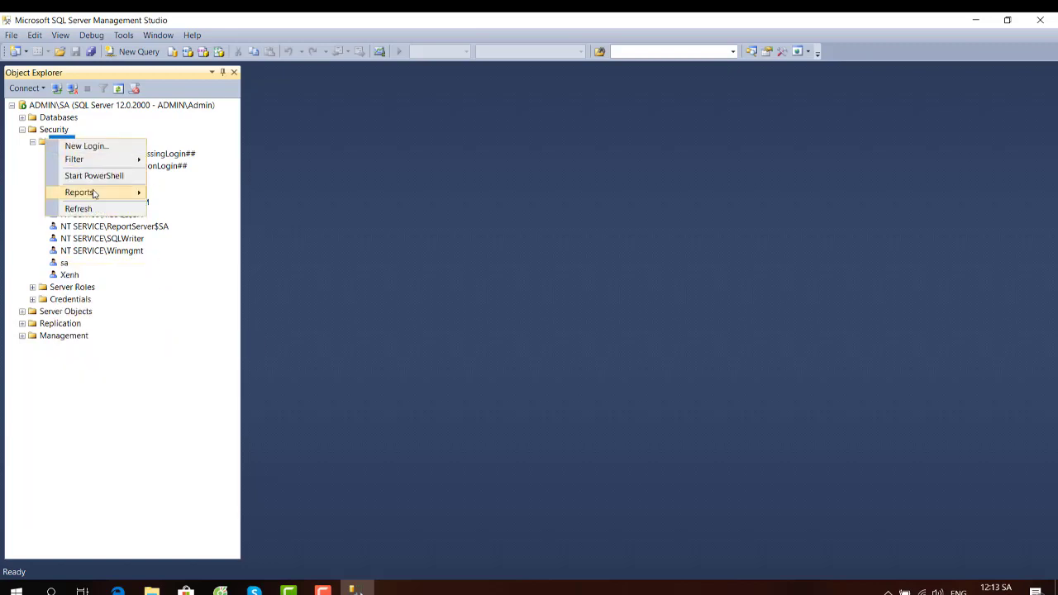
pyautogui.click(78, 209)
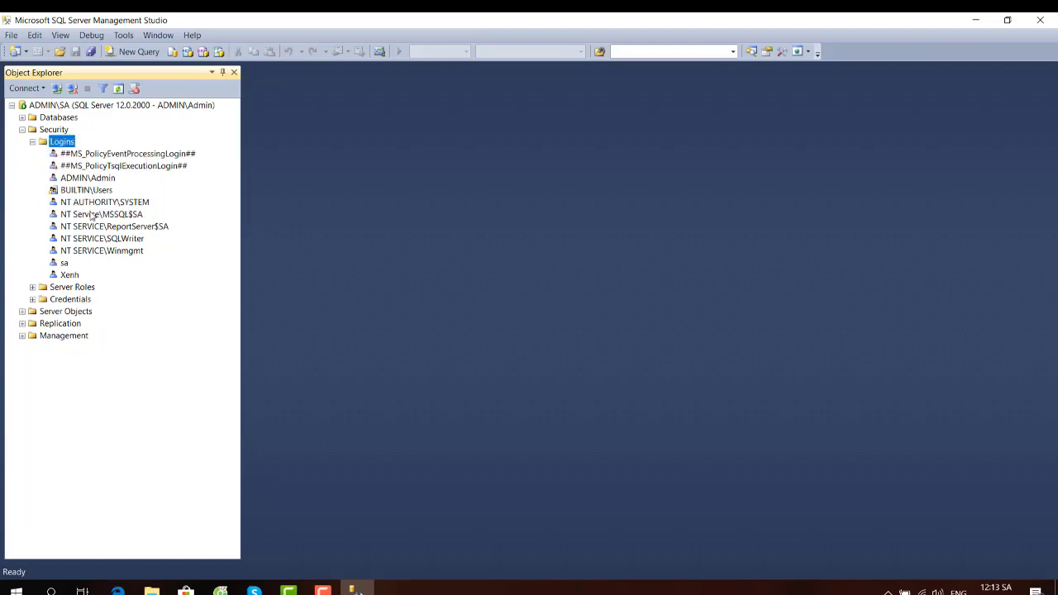
pyautogui.click(67, 276)
pyautogui.rightClick(67, 280)
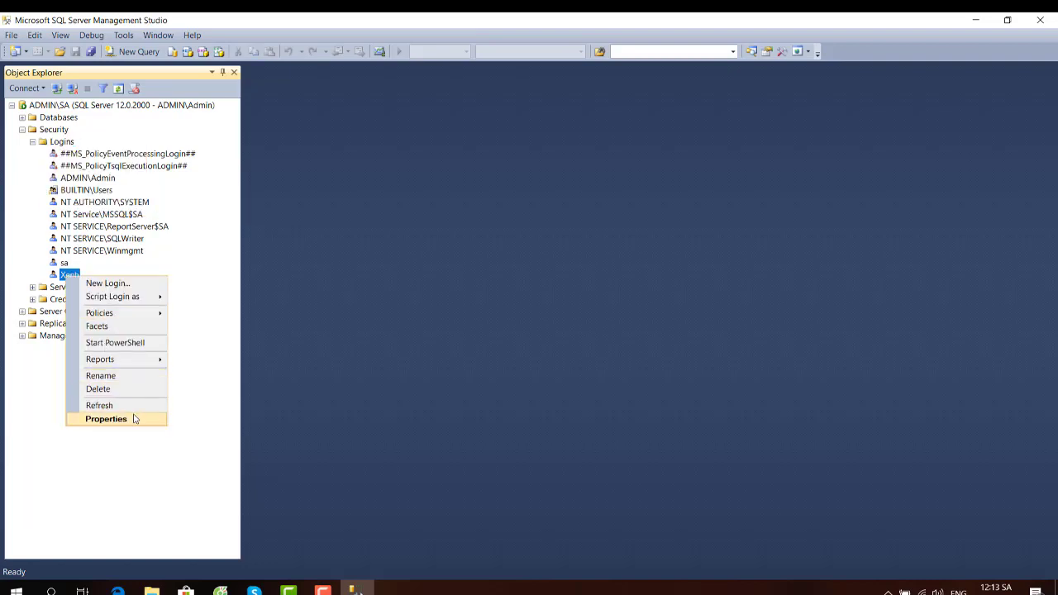
# - Replace the sa login's password with a new two-character one and save, then select Xenh
pyautogui.rightClick(55, 262)
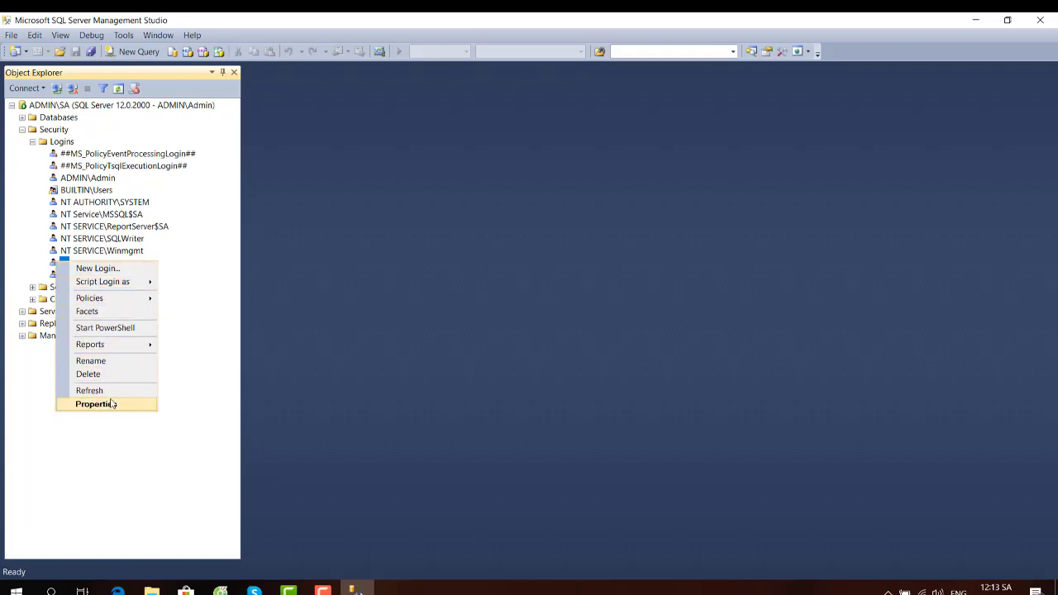
pyautogui.click(112, 403)
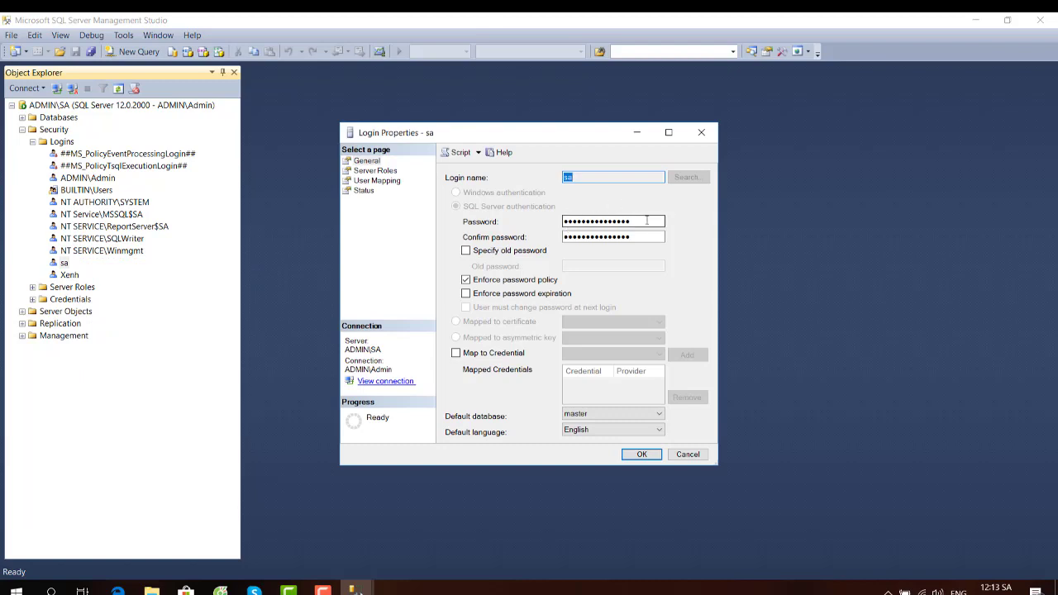
pyautogui.moveTo(646, 220); pyautogui.dragTo(543, 220)
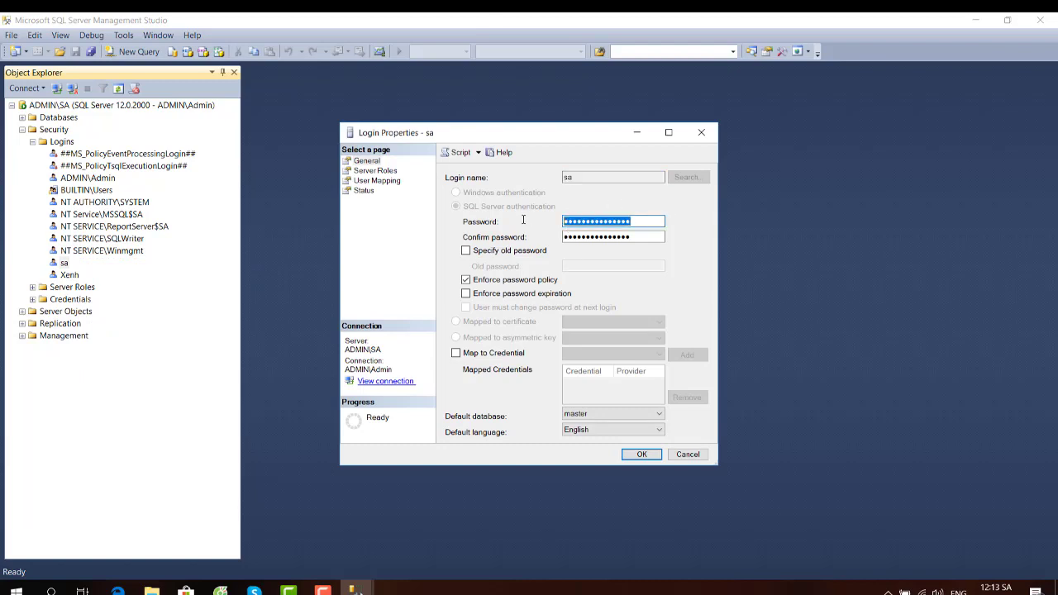
pyautogui.write('12')
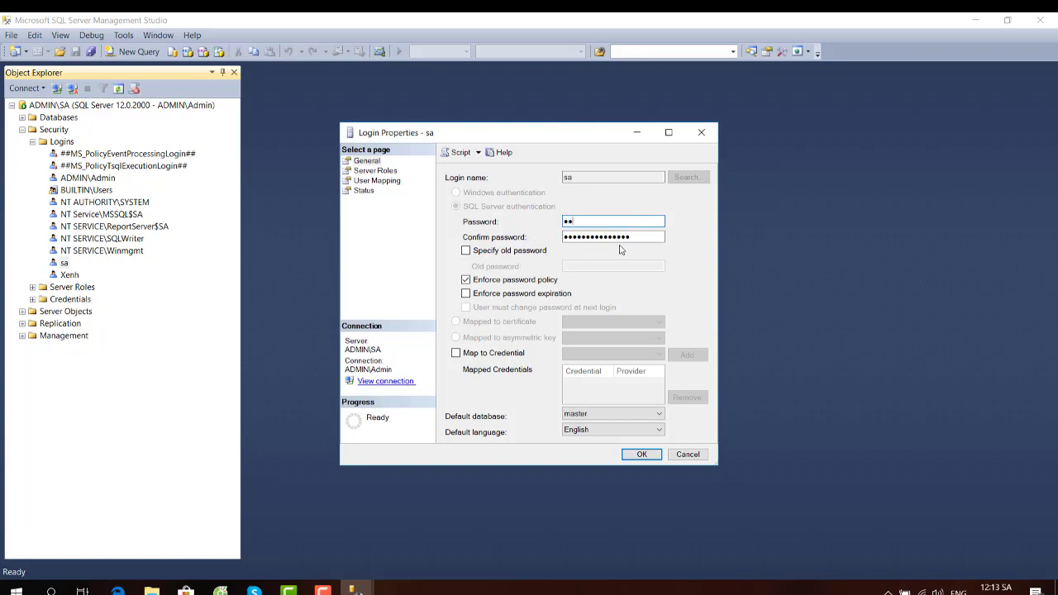
pyautogui.moveTo(653, 237); pyautogui.dragTo(527, 236)
pyautogui.write('12')
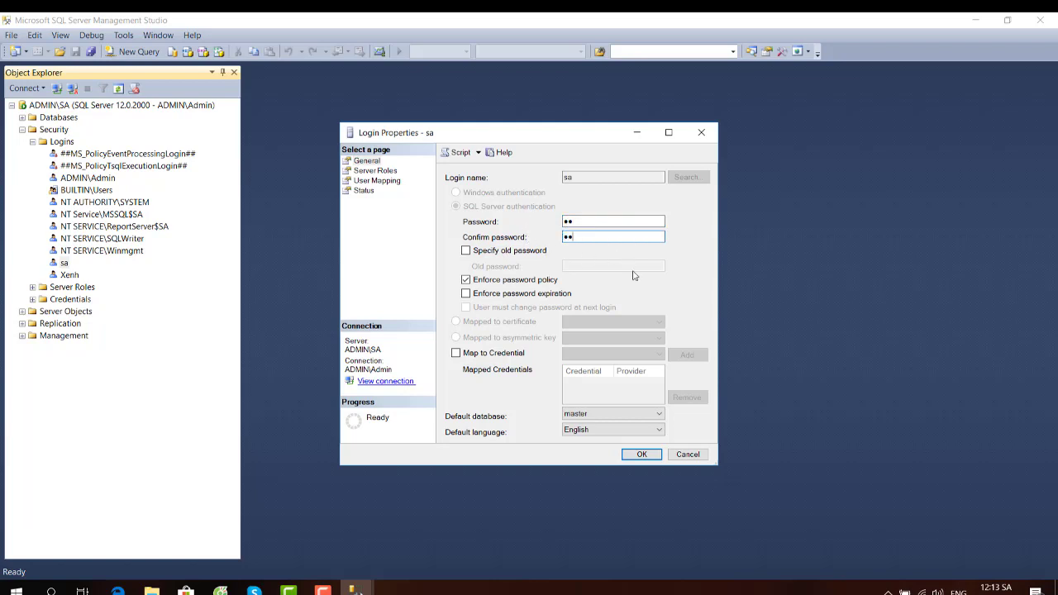
pyautogui.click(641, 455)
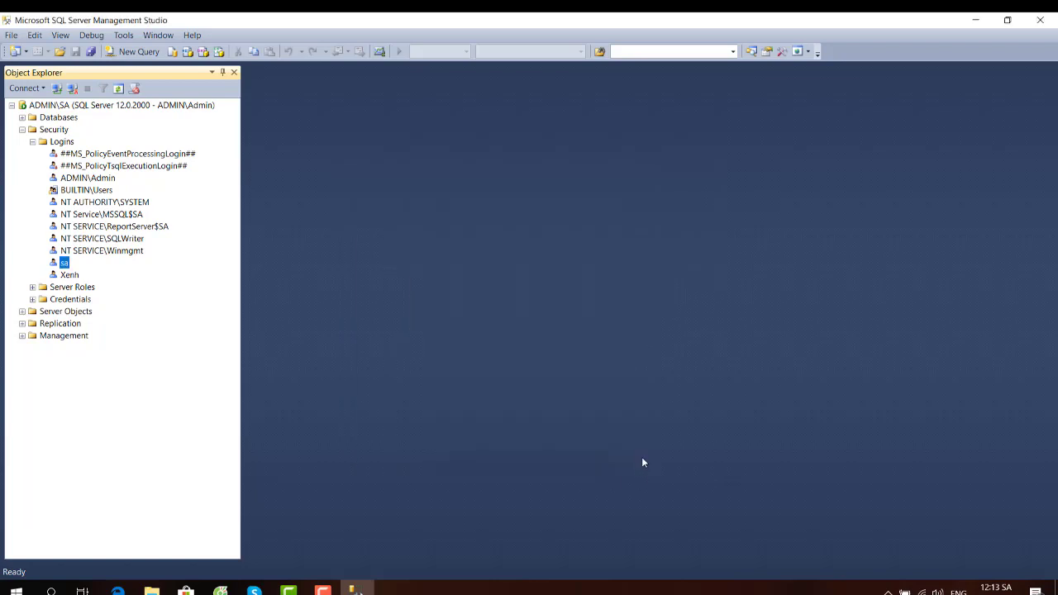
pyautogui.click(69, 275)
pyautogui.rightClick(69, 275)
# - Replace Xenh's password and confirmation with a new two-character password and save the login
pyautogui.click(108, 417)
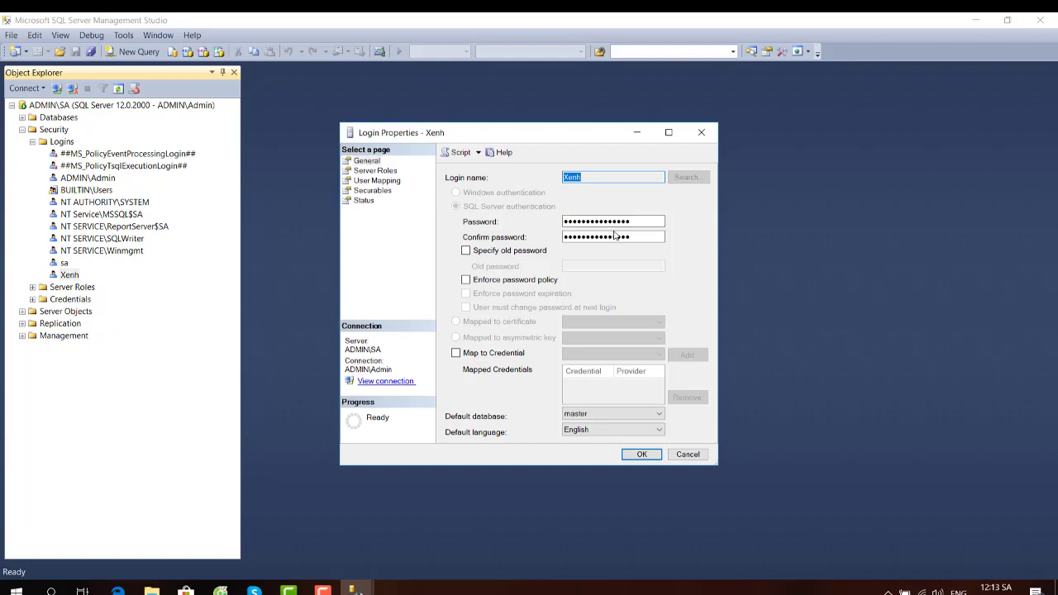
pyautogui.moveTo(633, 222); pyautogui.dragTo(483, 221)
pyautogui.write('••')
pyautogui.press('Tab')
pyautogui.write('••')
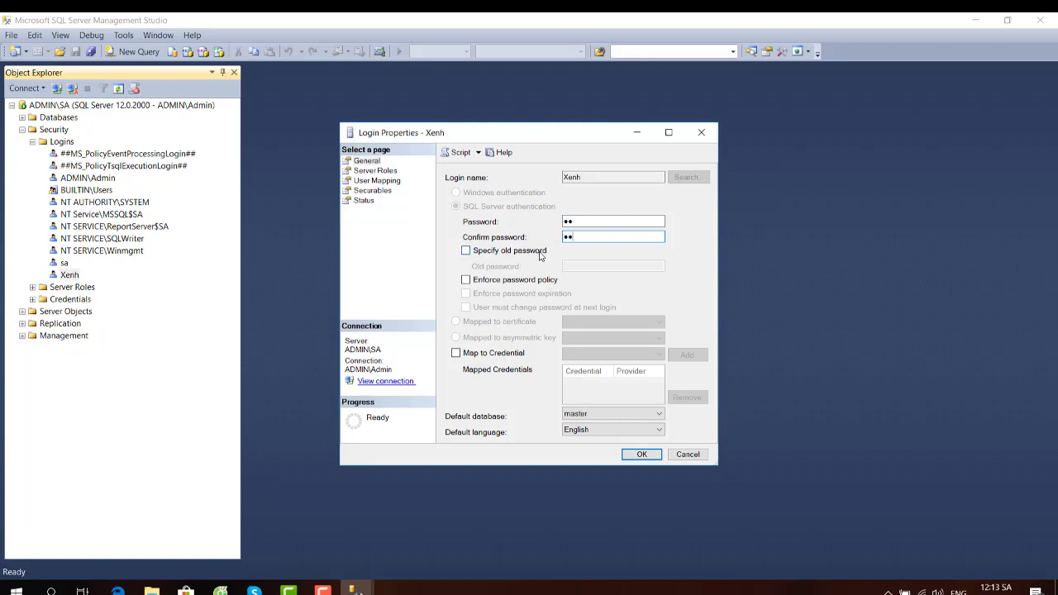
pyautogui.click(636, 456)
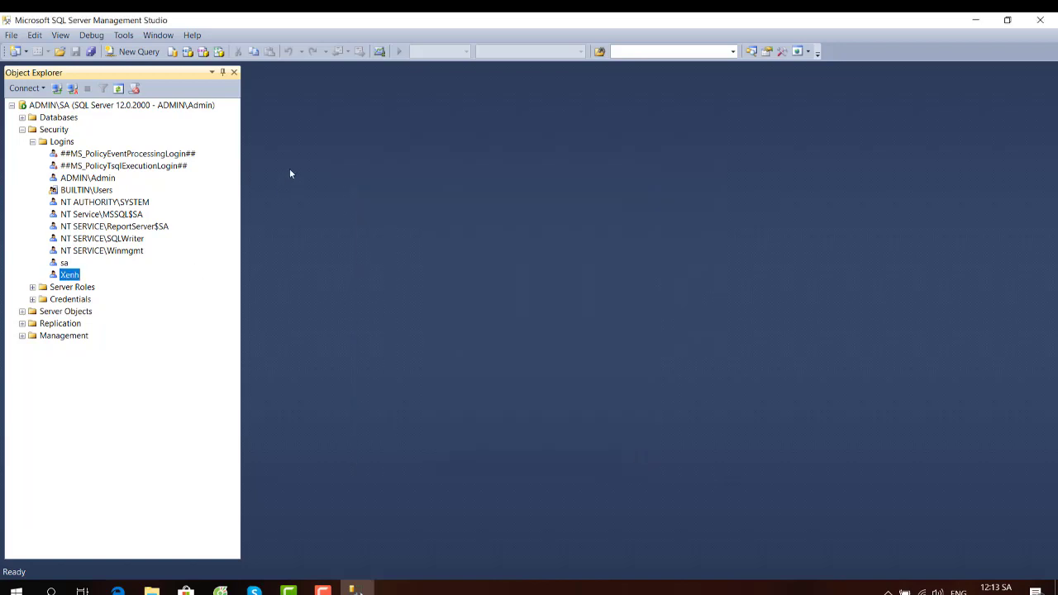
# - Disconnect and try signing in to ADMIN\SA as sa with SQL Server Authentication, which fails with error 18456
pyautogui.click(73, 89)
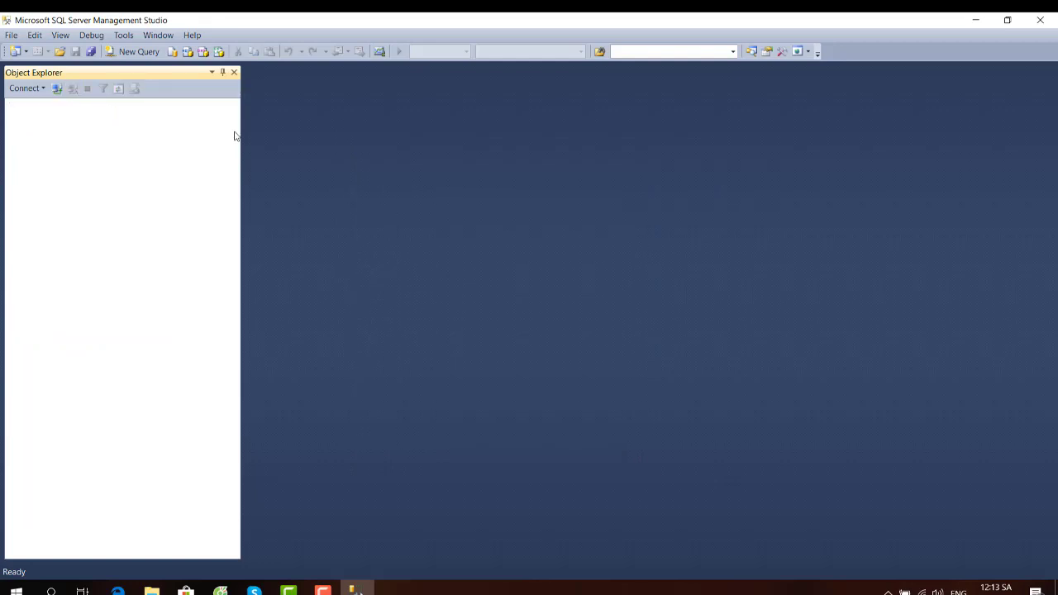
pyautogui.click(57, 89)
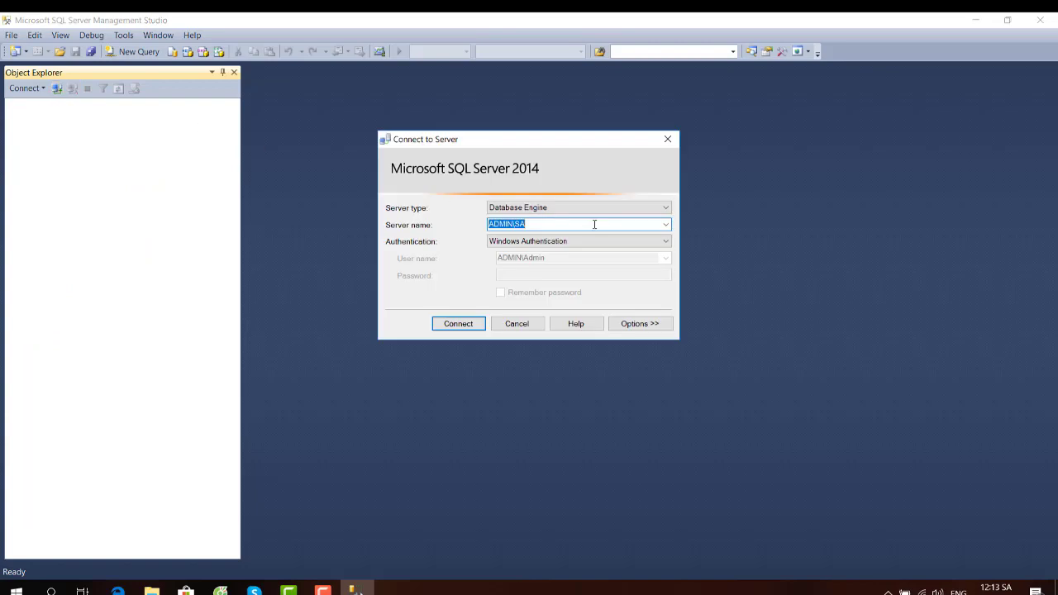
pyautogui.click(569, 242)
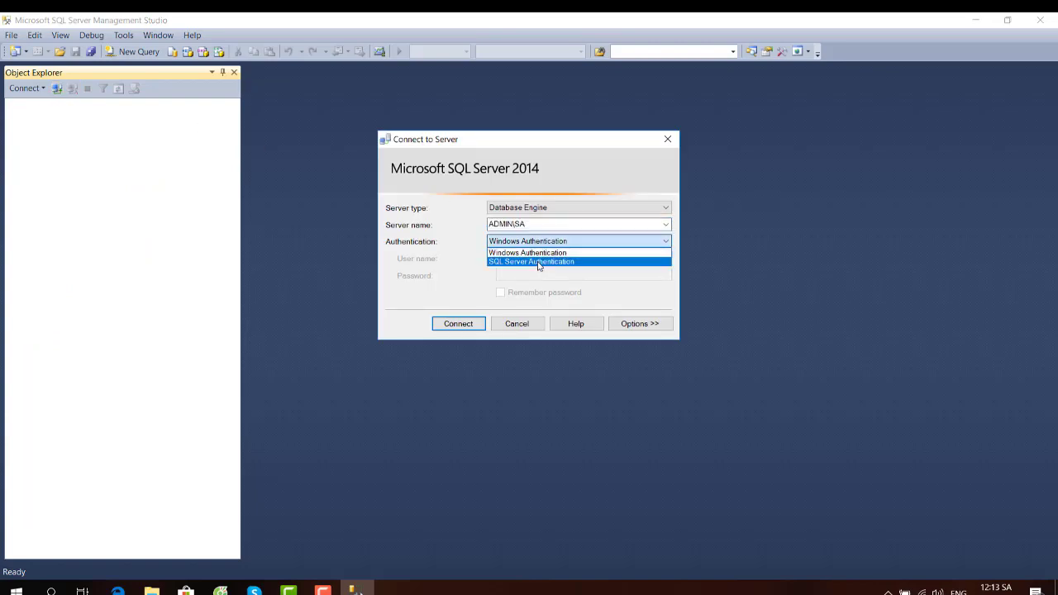
pyautogui.click(537, 261)
pyautogui.click(526, 261)
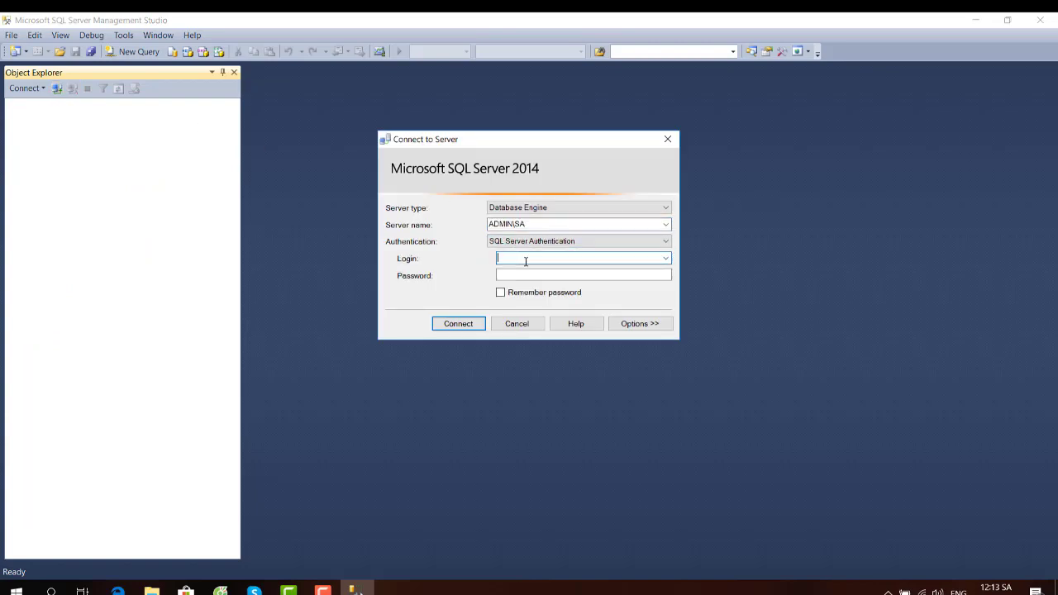
pyautogui.write('sa')
pyautogui.click(515, 276)
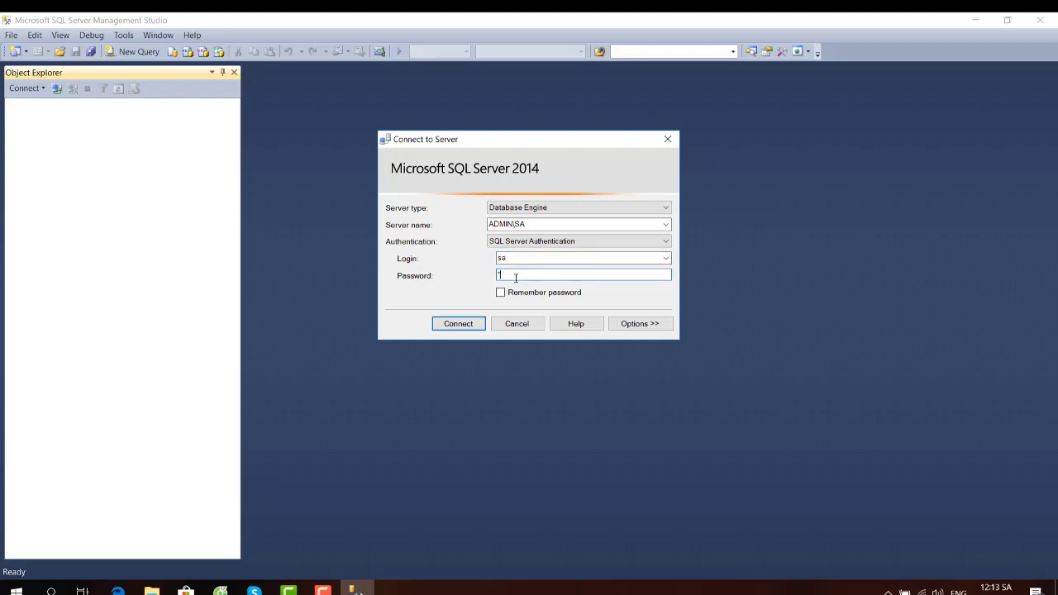
pyautogui.click(462, 327)
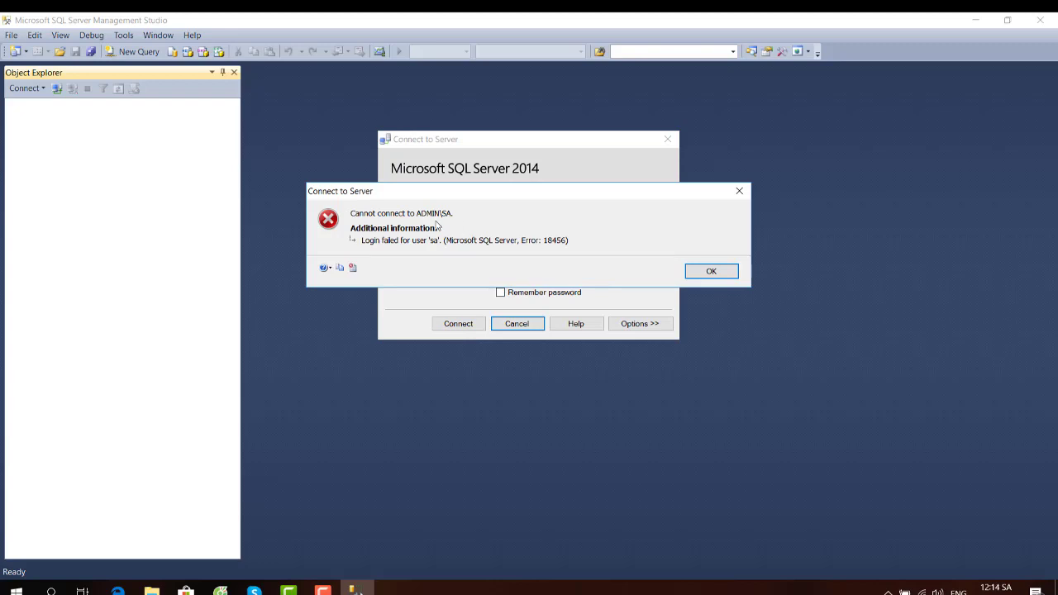
pyautogui.click(721, 273)
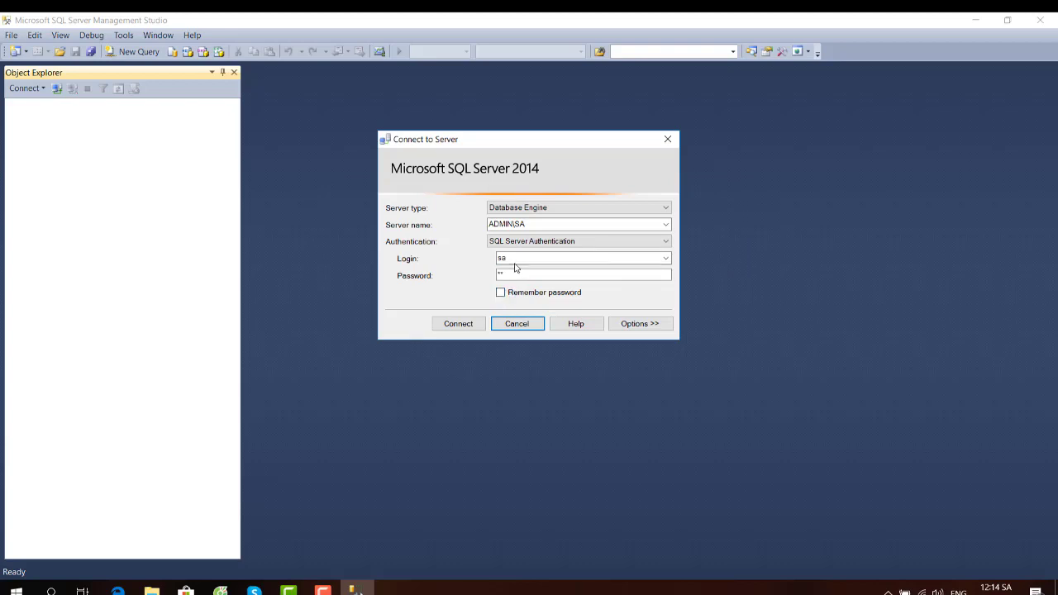
# - Reconnect to ADMIN\SA using Windows Authentication
pyautogui.click(578, 242)
pyautogui.click(579, 241)
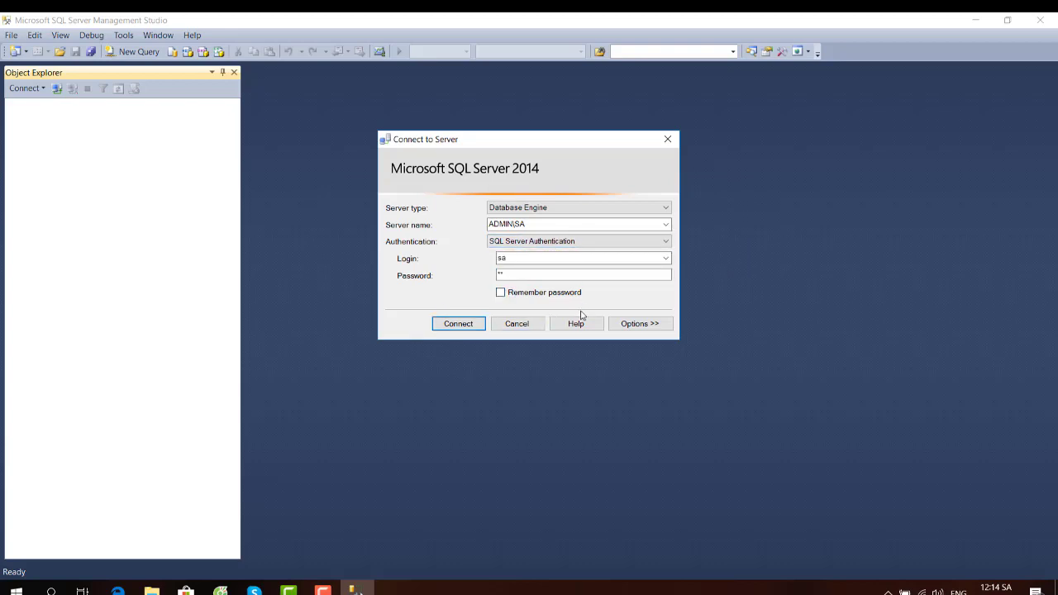
pyautogui.click(567, 242)
pyautogui.click(527, 252)
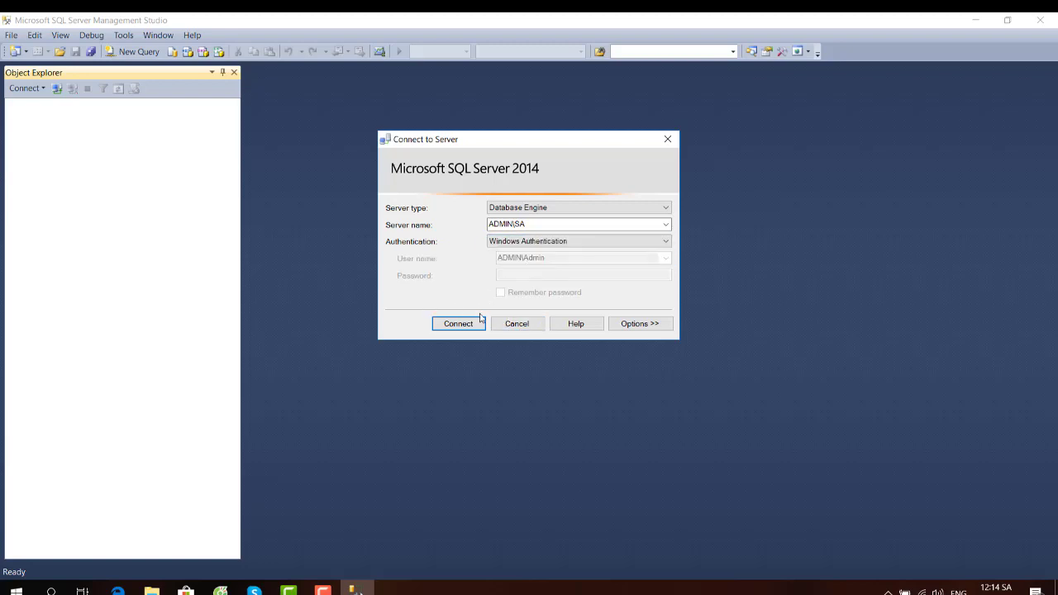
pyautogui.click(478, 325)
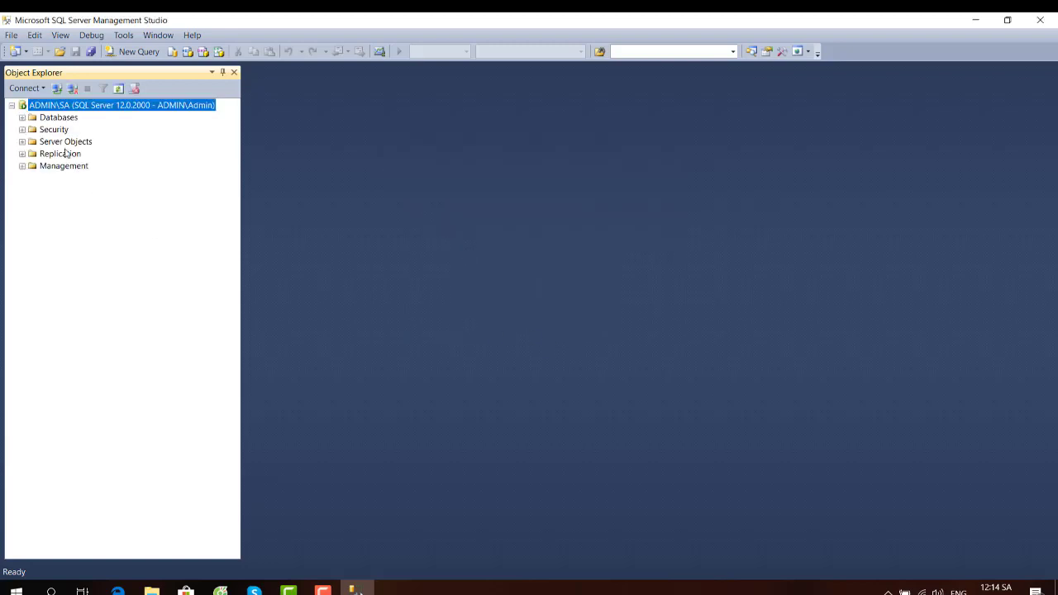
# - Expand Security > Logins and open the sa login's properties
pyautogui.click(33, 131)
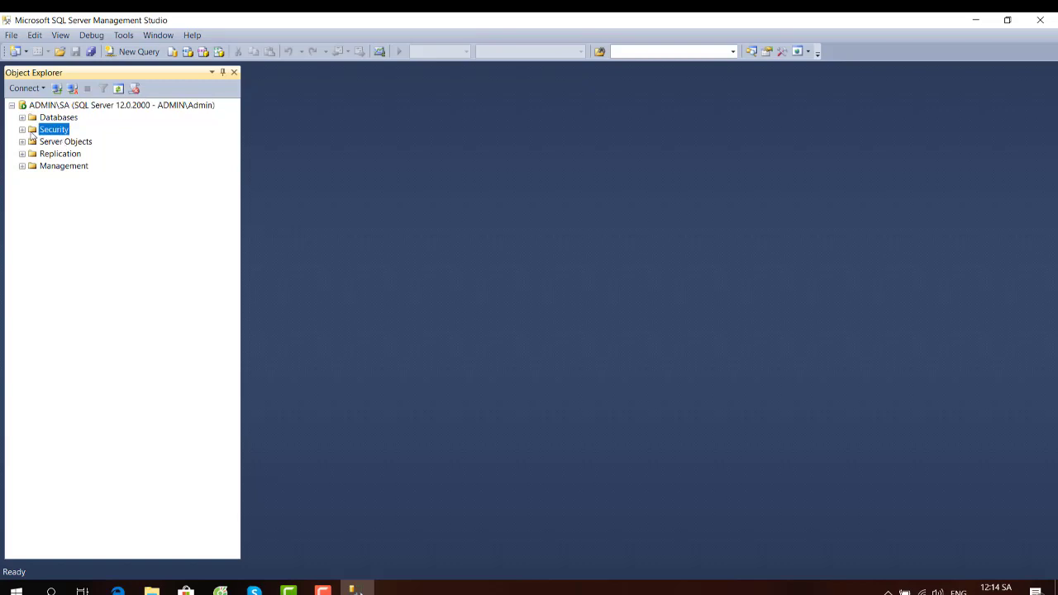
pyautogui.click(23, 130)
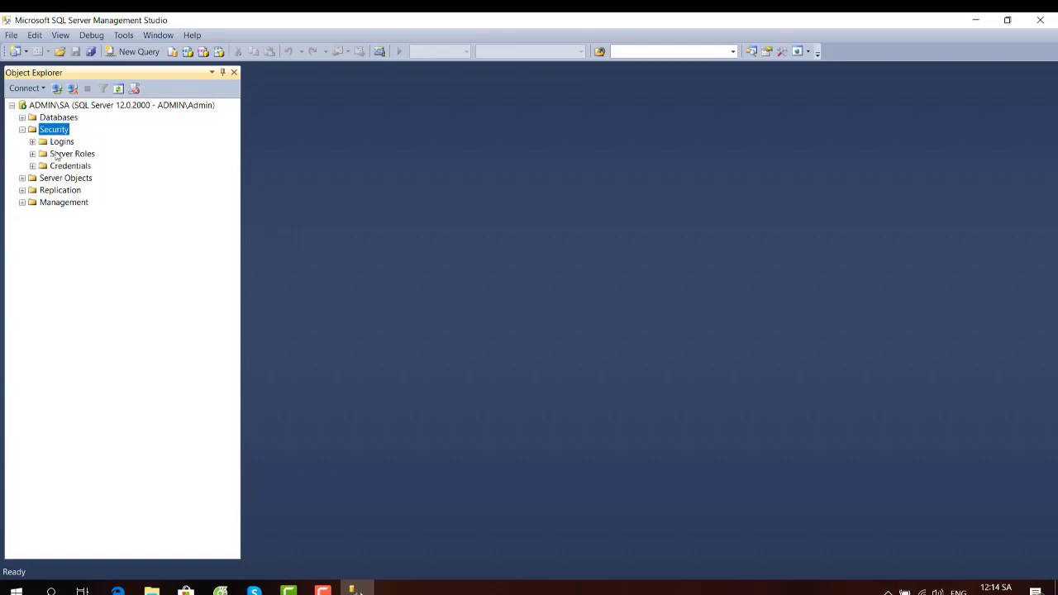
pyautogui.click(60, 143)
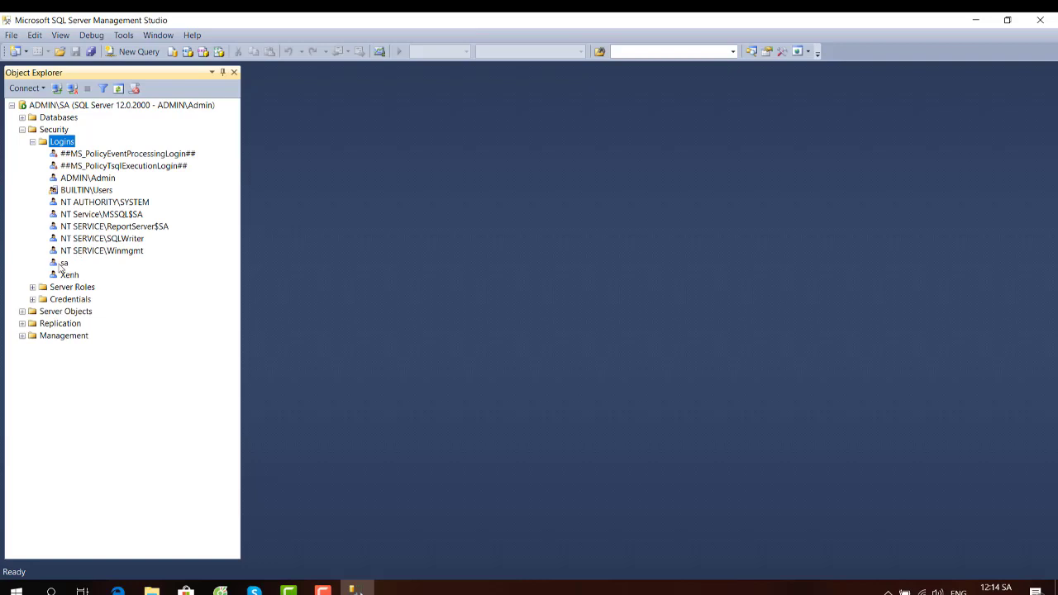
pyautogui.rightClick(63, 263)
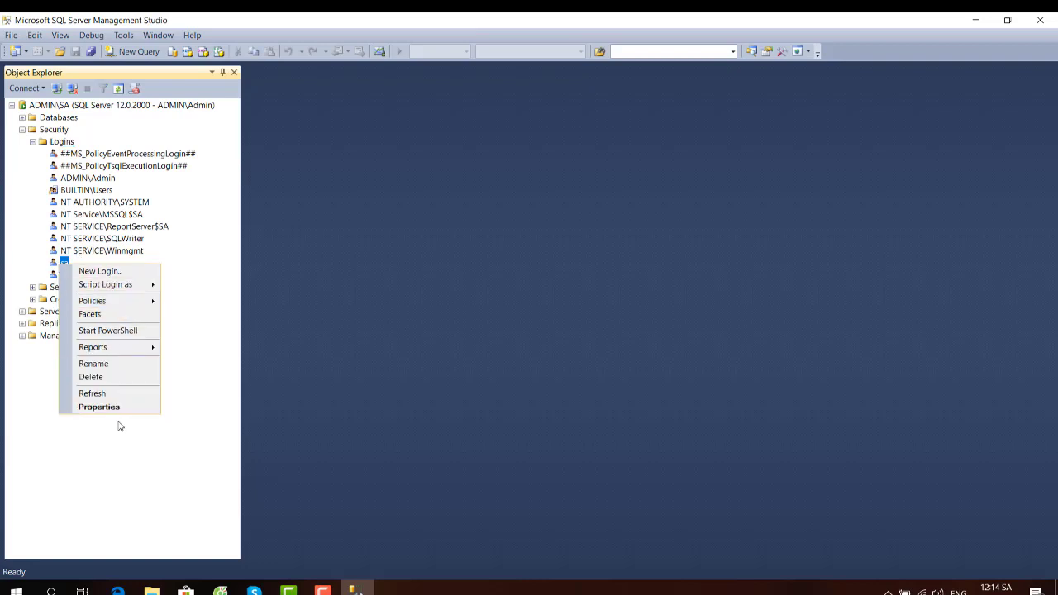
pyautogui.click(97, 407)
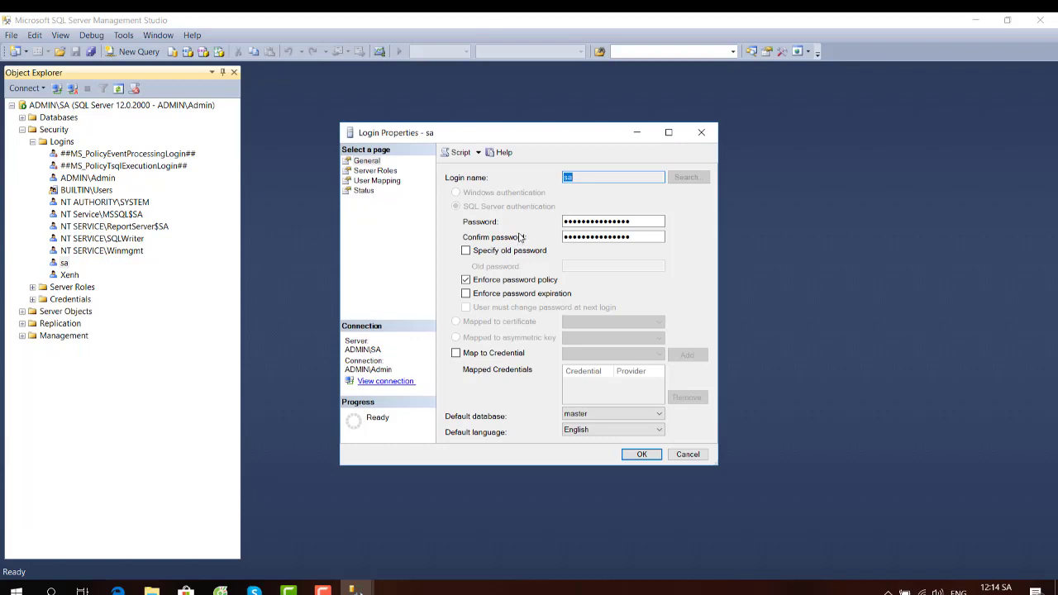
# - Turn off Enforce password policy for sa, review its Status and Server Roles pages, and save
pyautogui.click(618, 177)
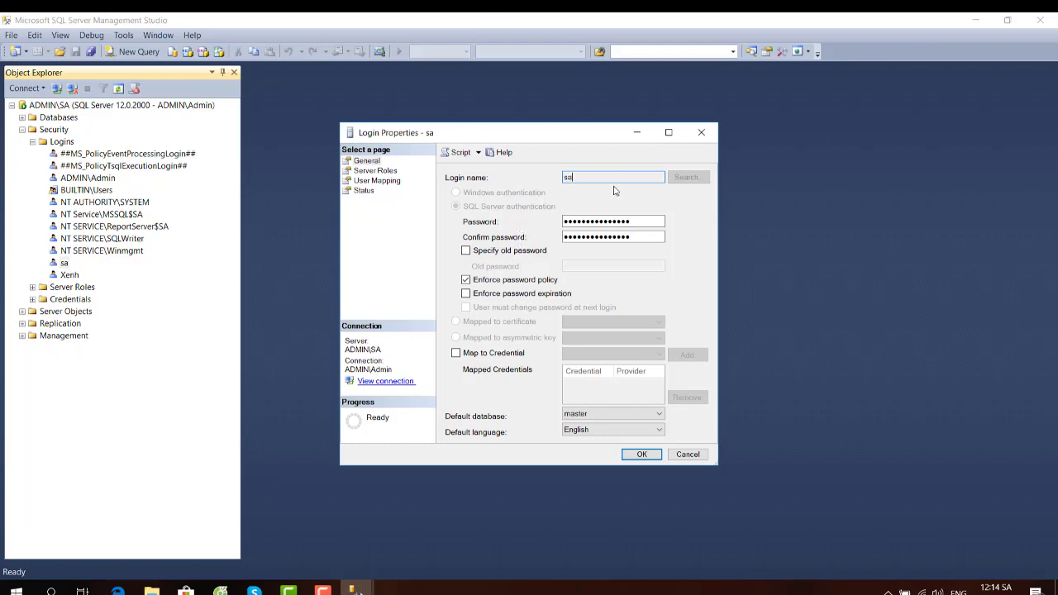
pyautogui.click(466, 251)
pyautogui.click(466, 252)
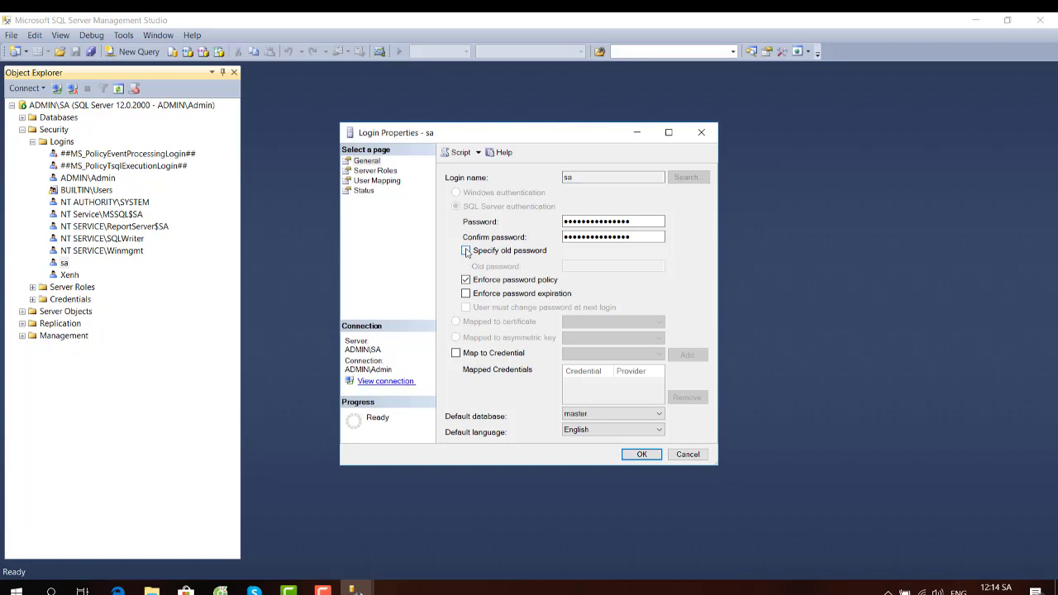
pyautogui.click(466, 280)
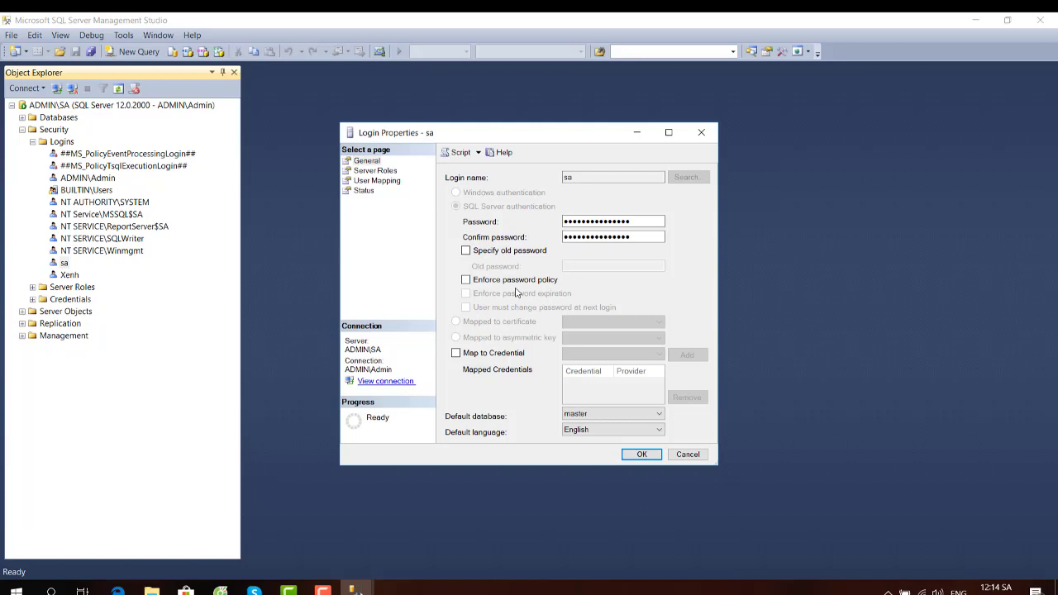
pyautogui.click(350, 195)
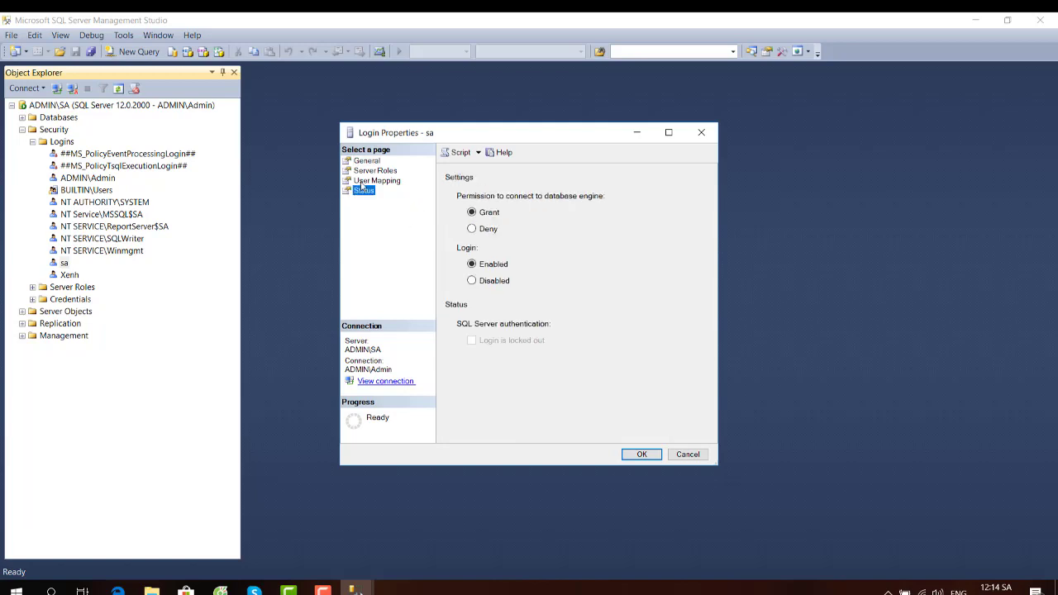
pyautogui.click(367, 172)
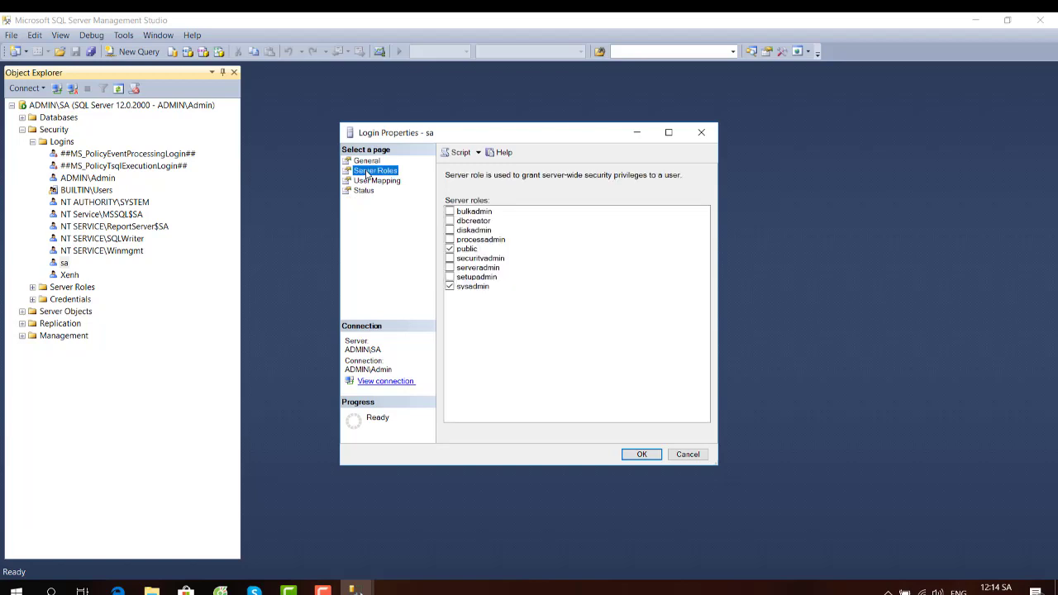
pyautogui.click(361, 191)
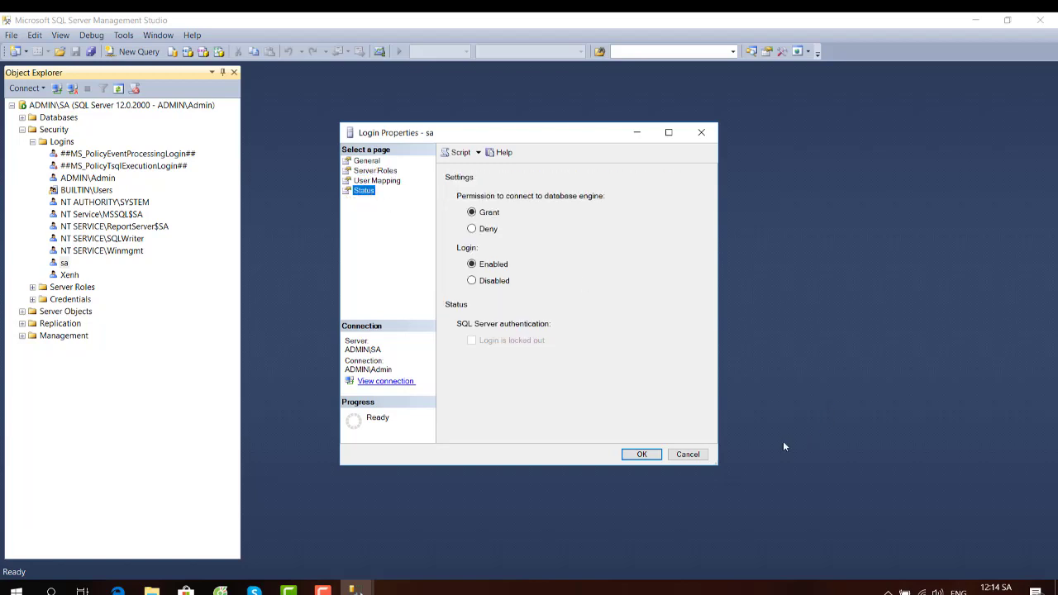
pyautogui.click(650, 455)
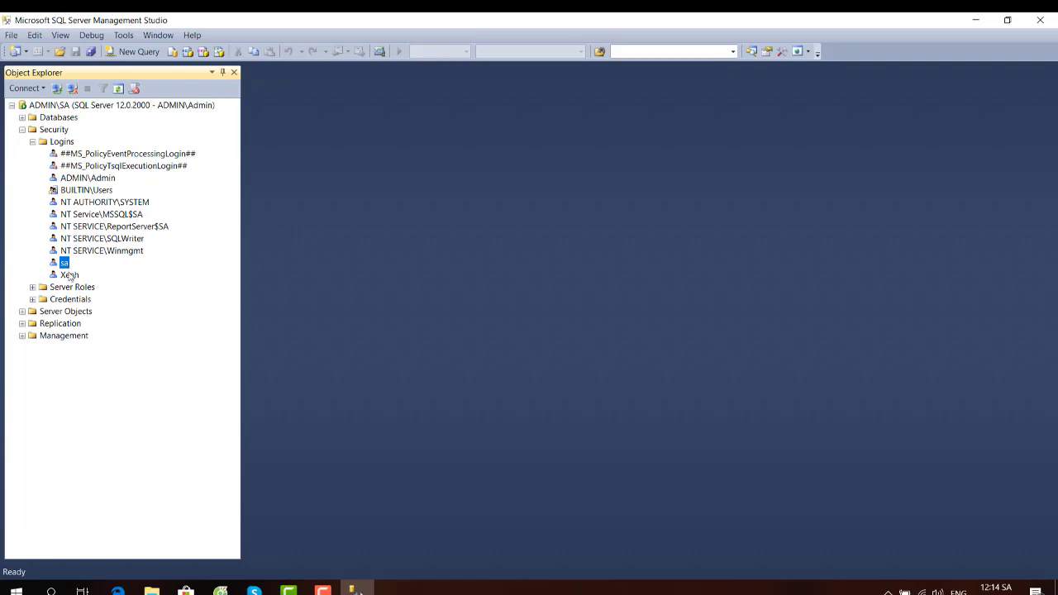
# - Reopen Xenh's properties and save them with default database master and default language English
pyautogui.rightClick(70, 276)
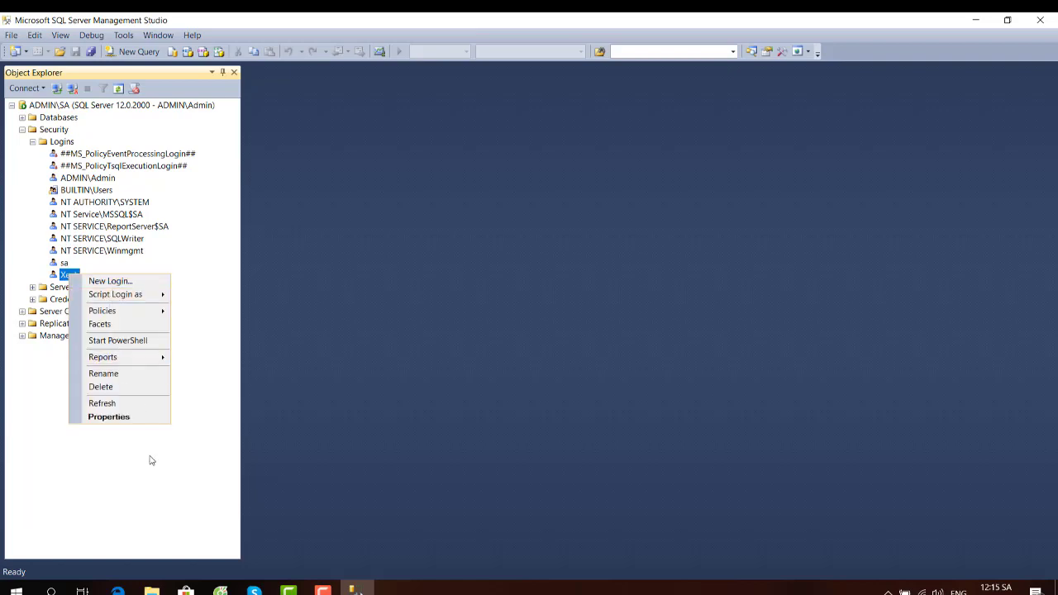
pyautogui.click(111, 418)
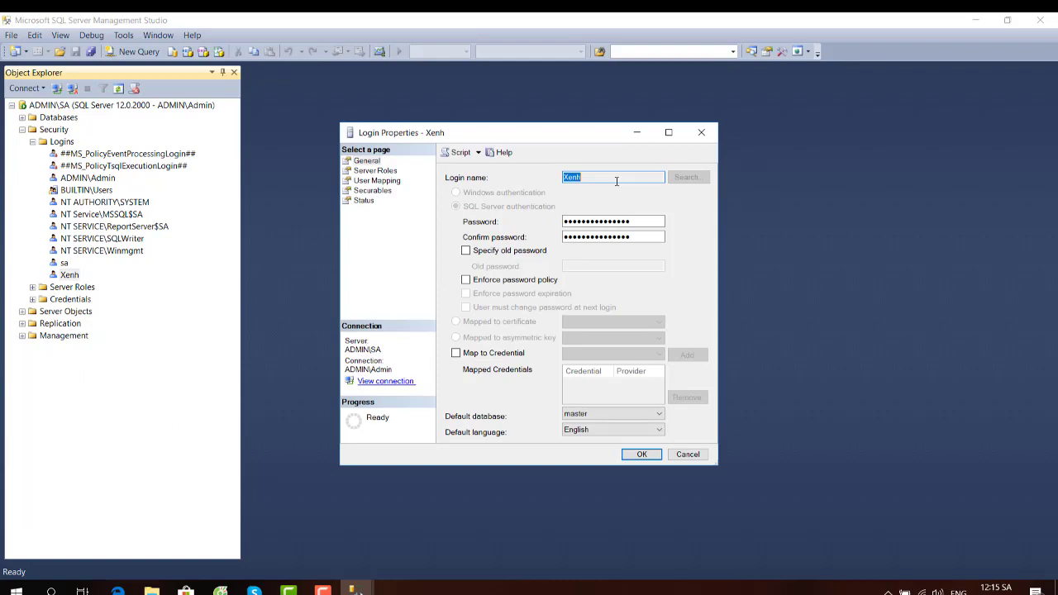
pyautogui.click(659, 430)
pyautogui.click(660, 430)
pyautogui.click(660, 414)
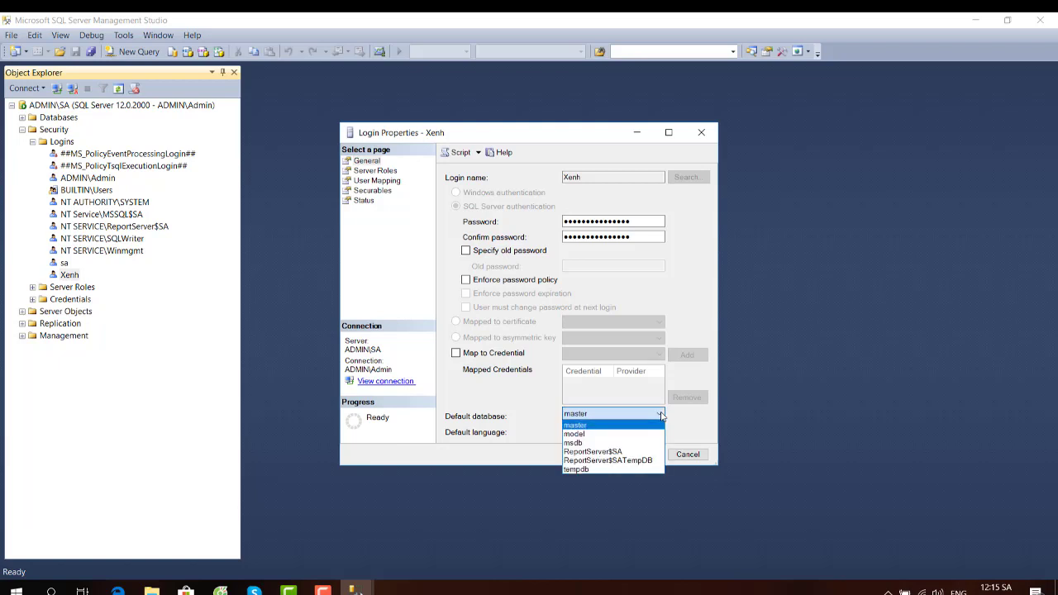
pyautogui.click(660, 414)
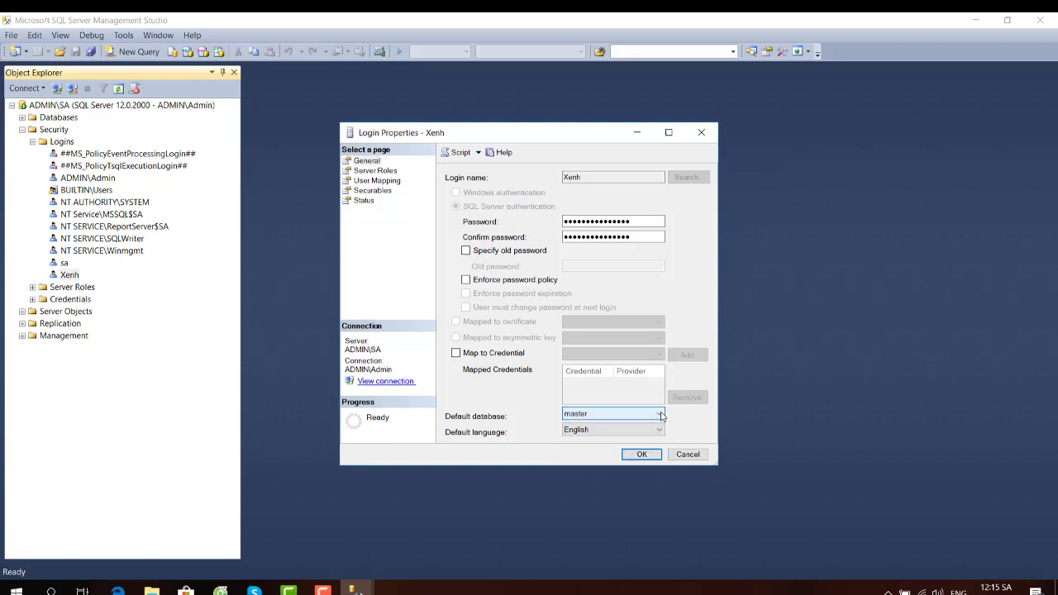
pyautogui.click(643, 457)
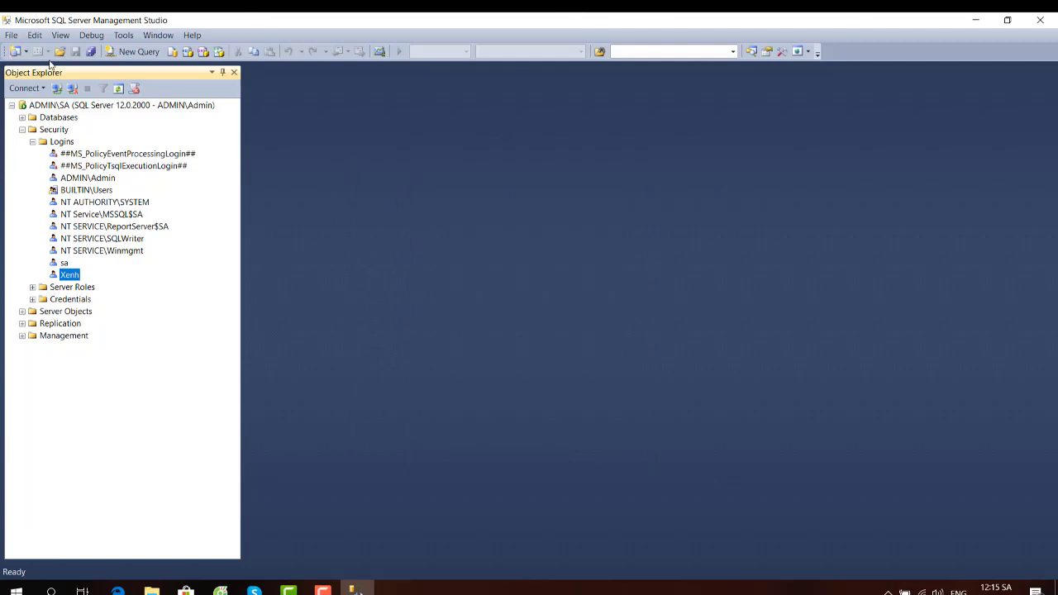
# - Close Management Studio, refresh the desktop, and relaunch SQL Server 2014 Management Studio
pyautogui.click(1039, 19)
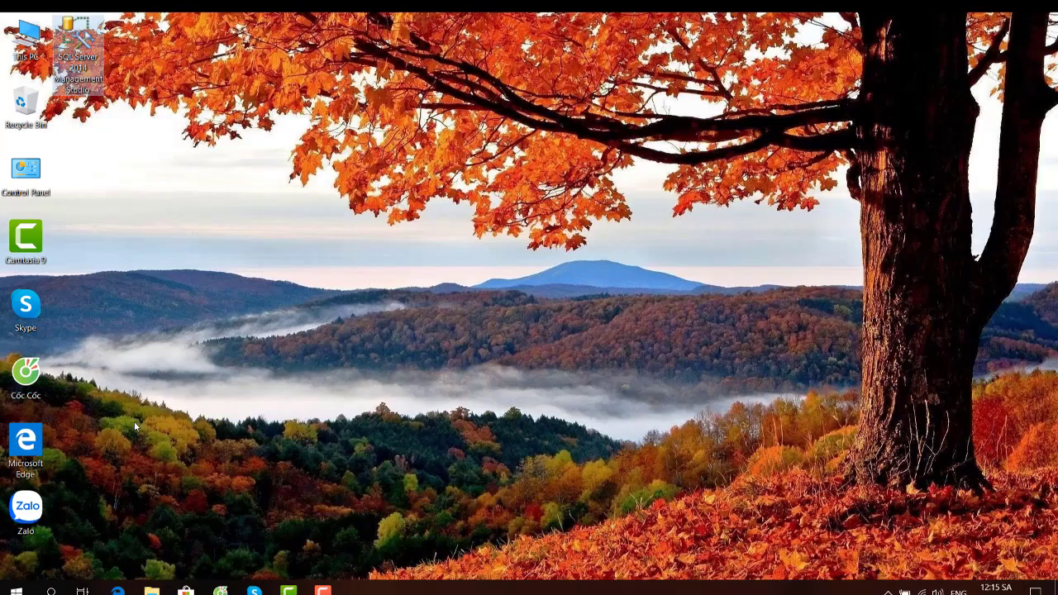
pyautogui.rightClick(259, 400)
pyautogui.click(295, 441)
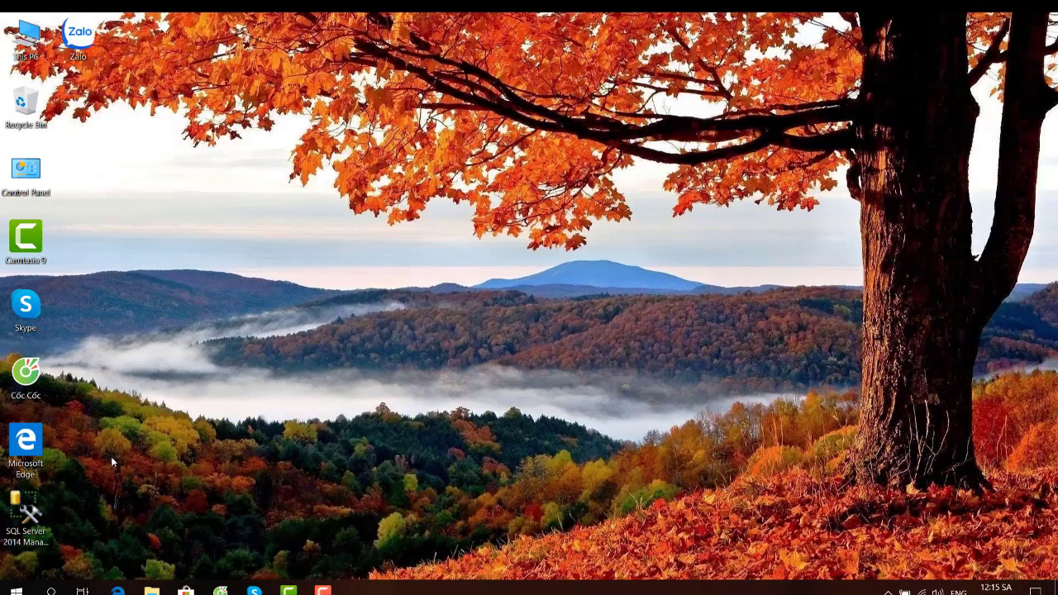
pyautogui.doubleClick(33, 517)
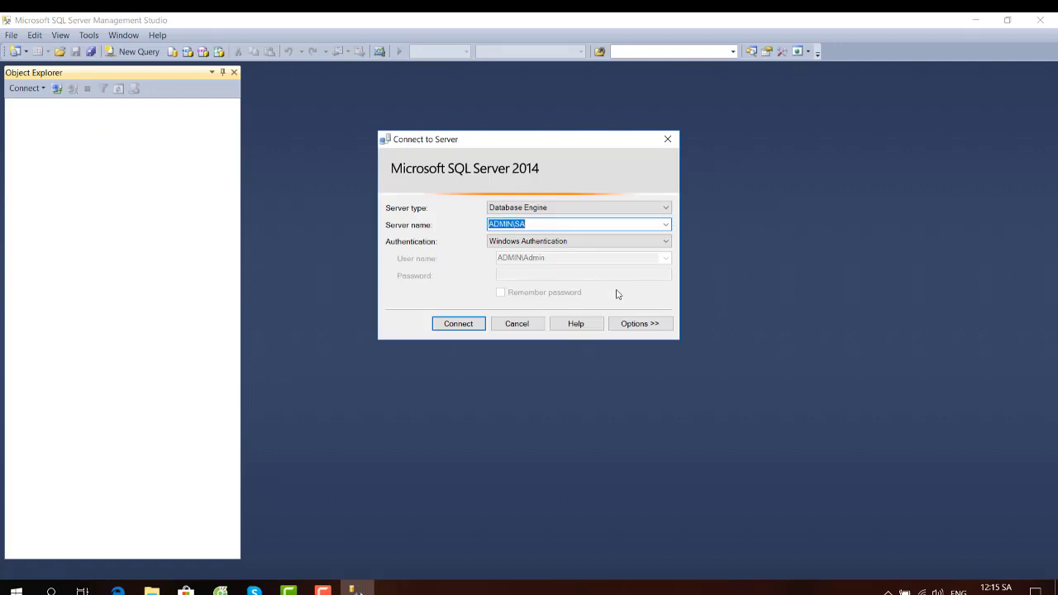
# - Try connecting to ADMIN\SA as sa with SQL Server Authentication; the attempt fails
pyautogui.click(569, 242)
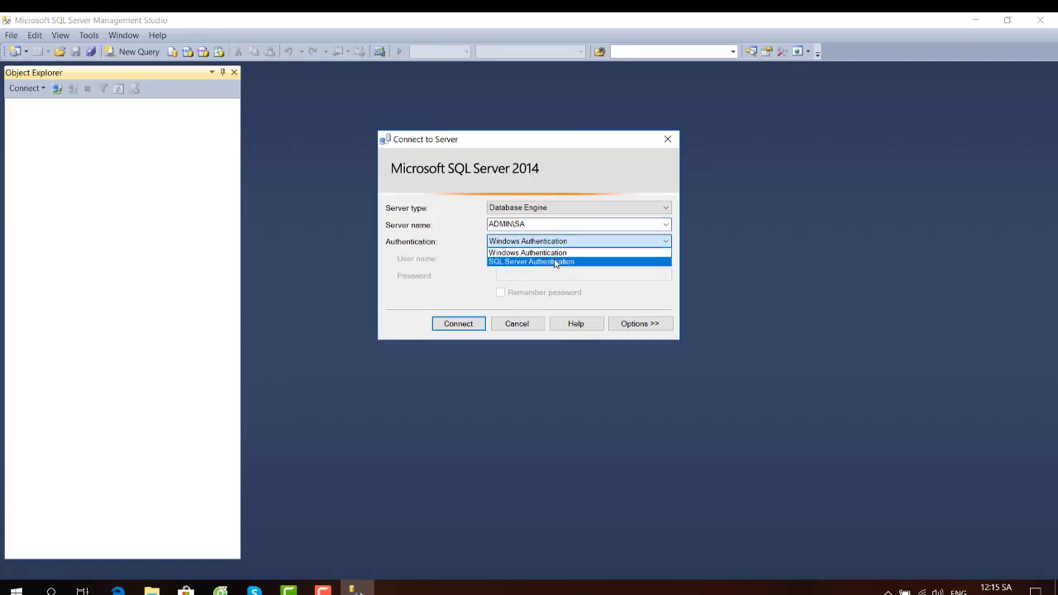
pyautogui.click(555, 260)
pyautogui.click(555, 259)
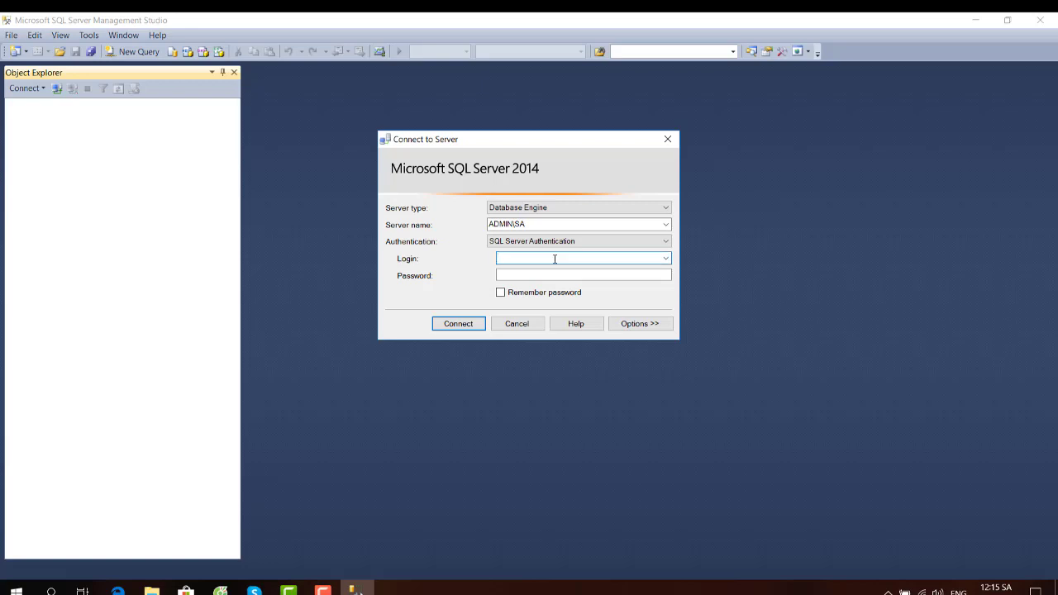
pyautogui.click(525, 274)
pyautogui.write('sa')
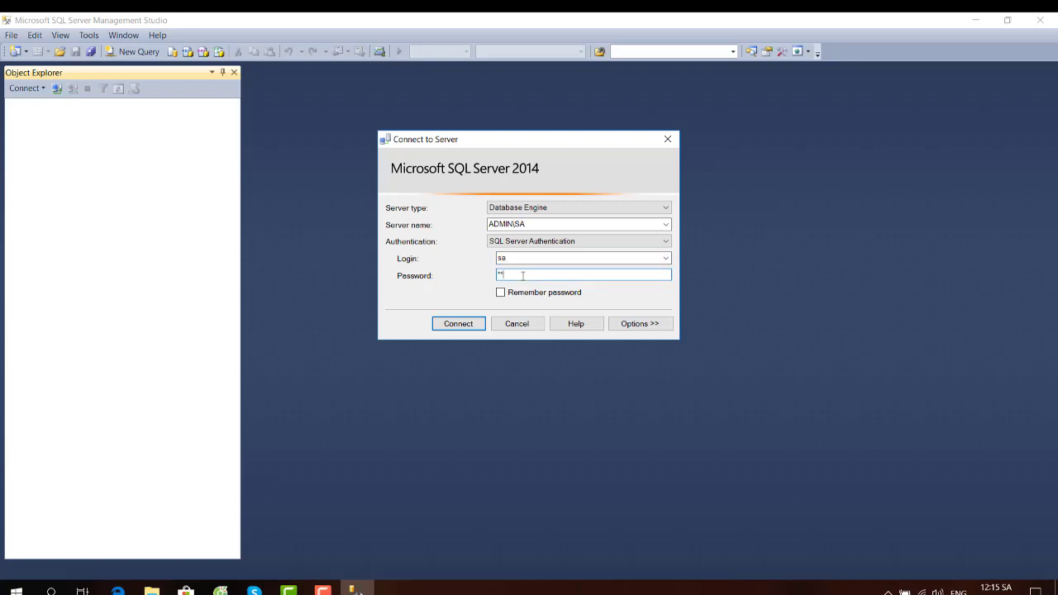
pyautogui.click(454, 324)
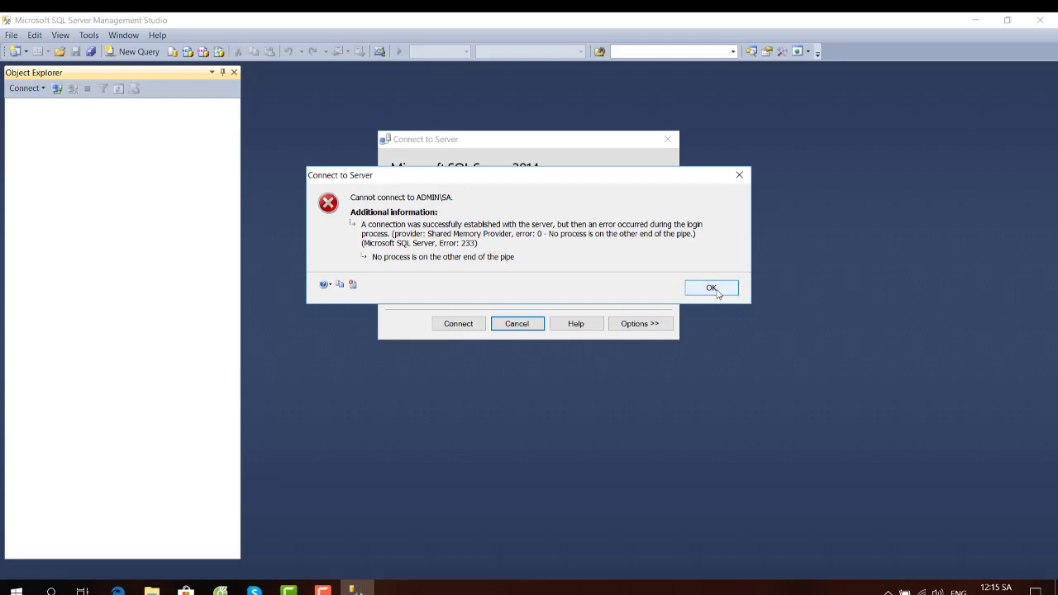
pyautogui.click(714, 290)
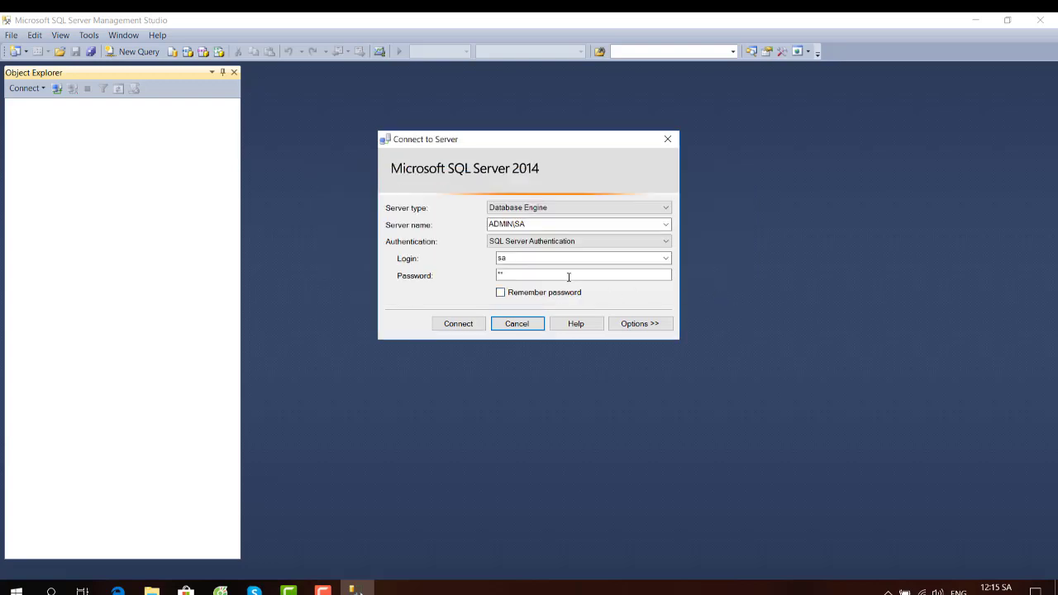
# - Try connecting as xenh instead; the login fails with error 18456
pyautogui.click(573, 222)
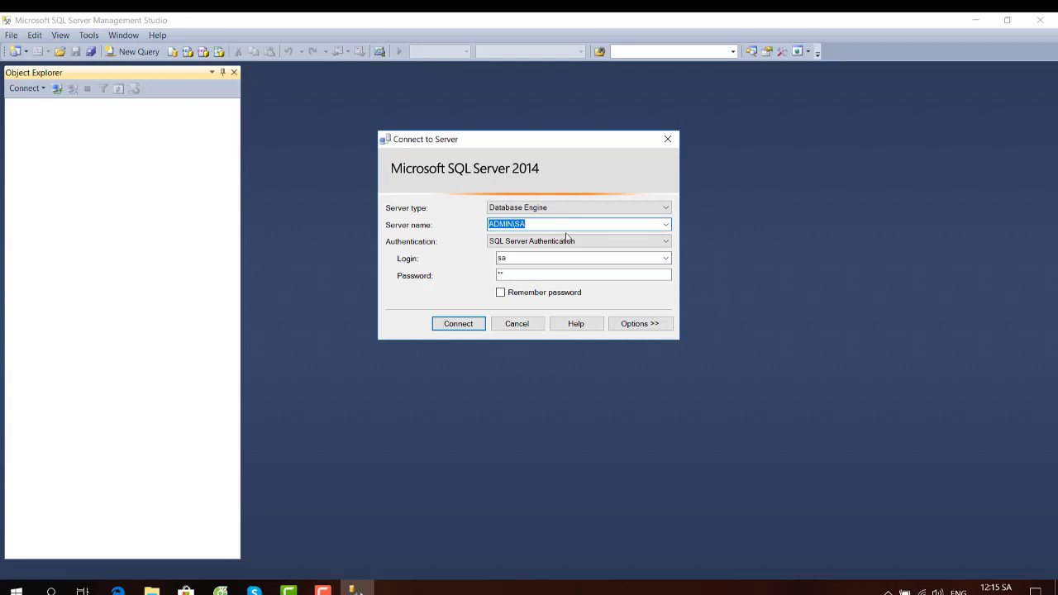
pyautogui.click(531, 271)
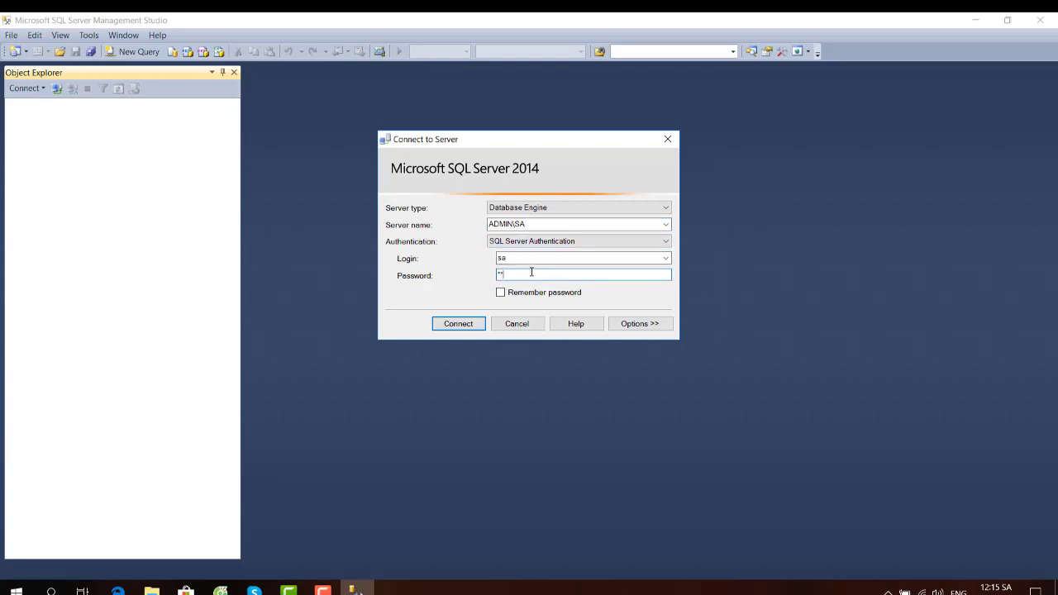
pyautogui.hotkey('shift', 'Tab')
pyautogui.write('x')
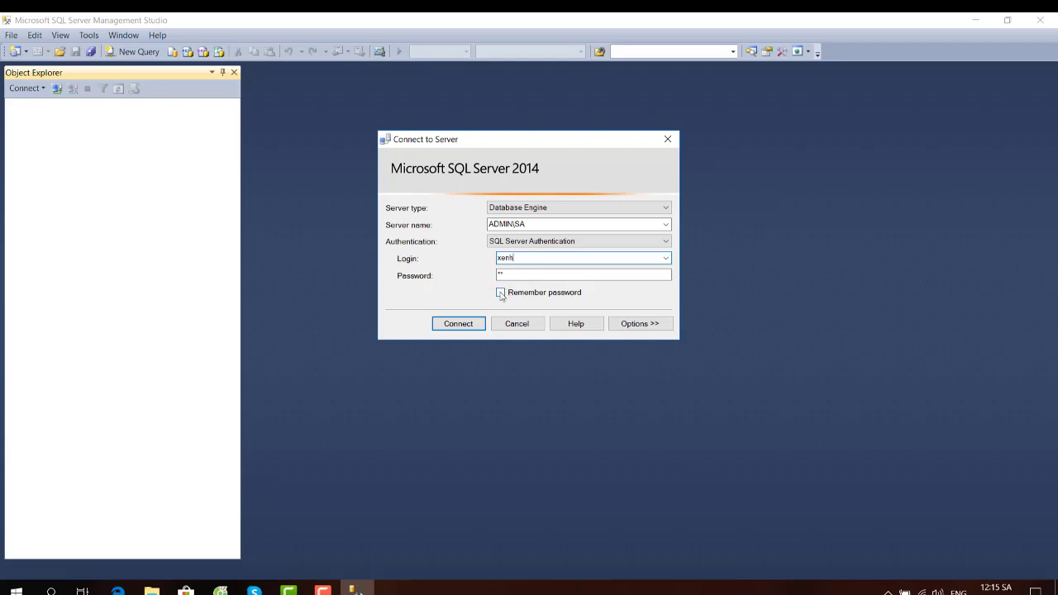
pyautogui.click(463, 325)
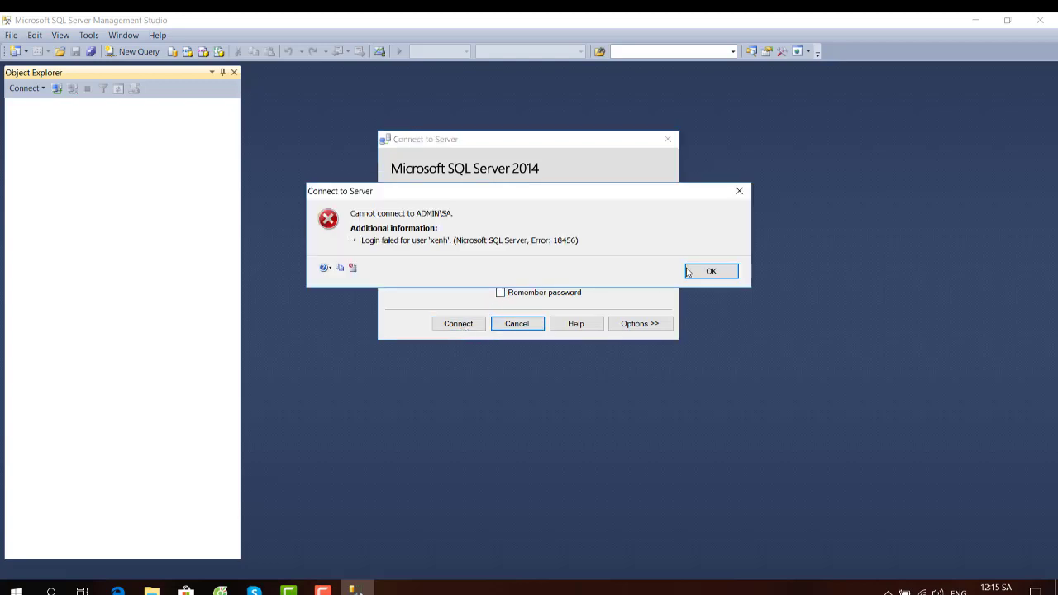
pyautogui.click(691, 271)
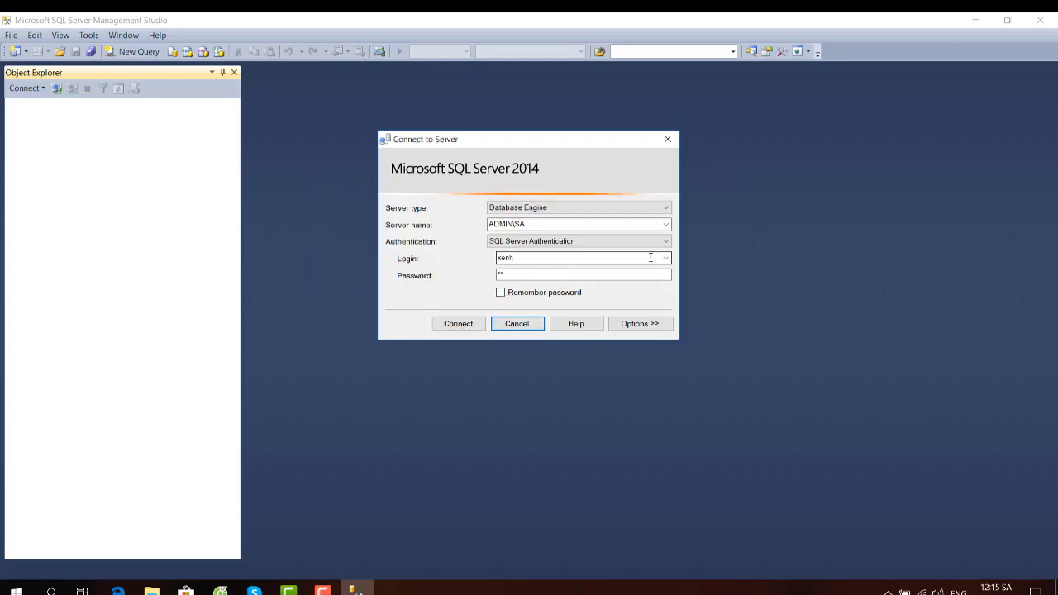
# - Connect to ADMIN\SA with Windows Authentication
pyautogui.click(665, 240)
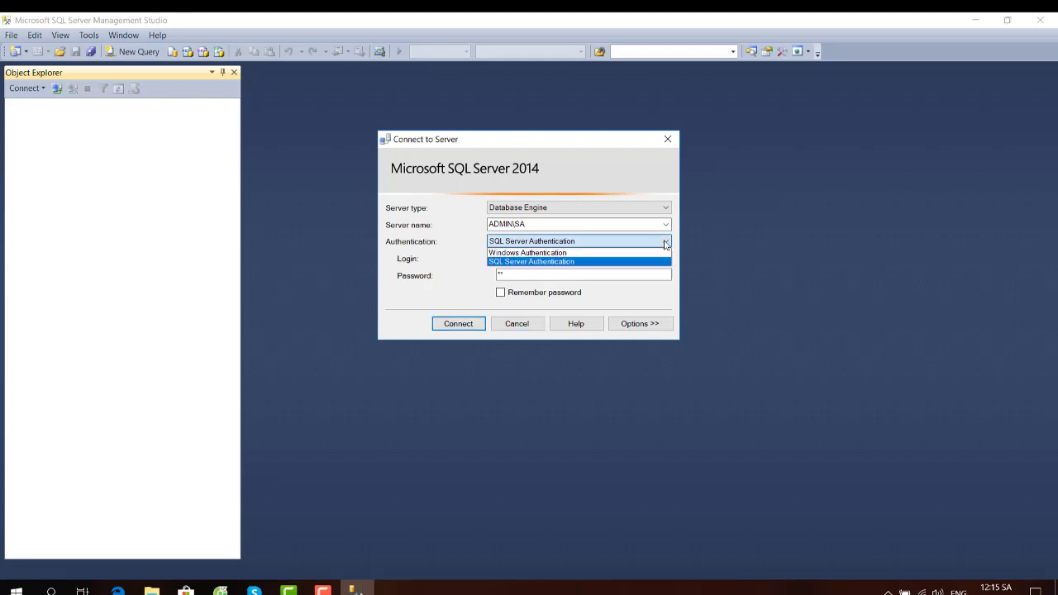
pyautogui.click(572, 253)
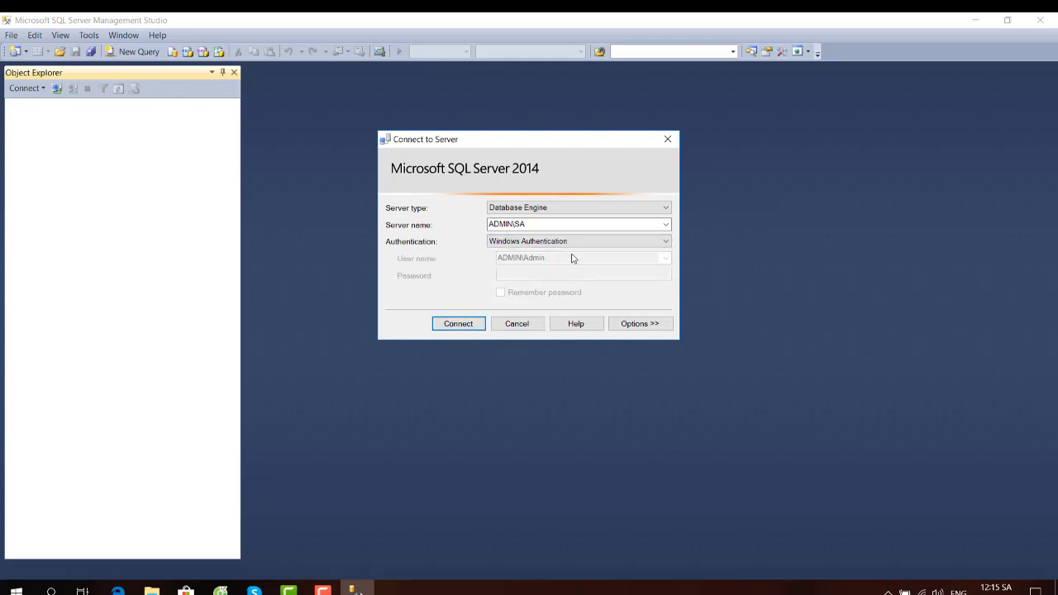
pyautogui.click(458, 323)
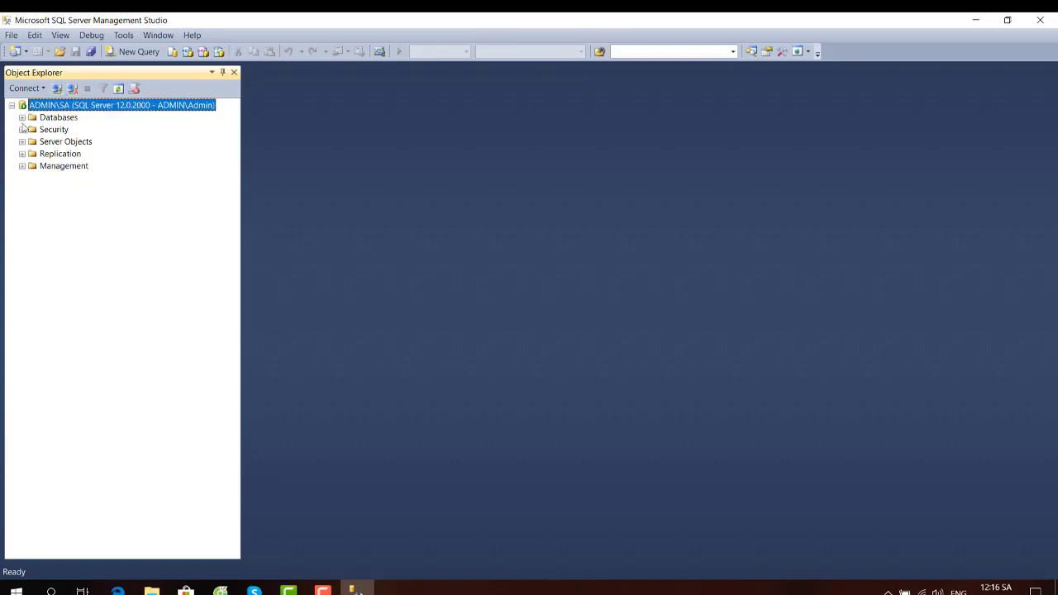
# - Expand Security > Logins, dismiss the improvement program notice, and open ADMIN\Admin's properties
pyautogui.click(23, 130)
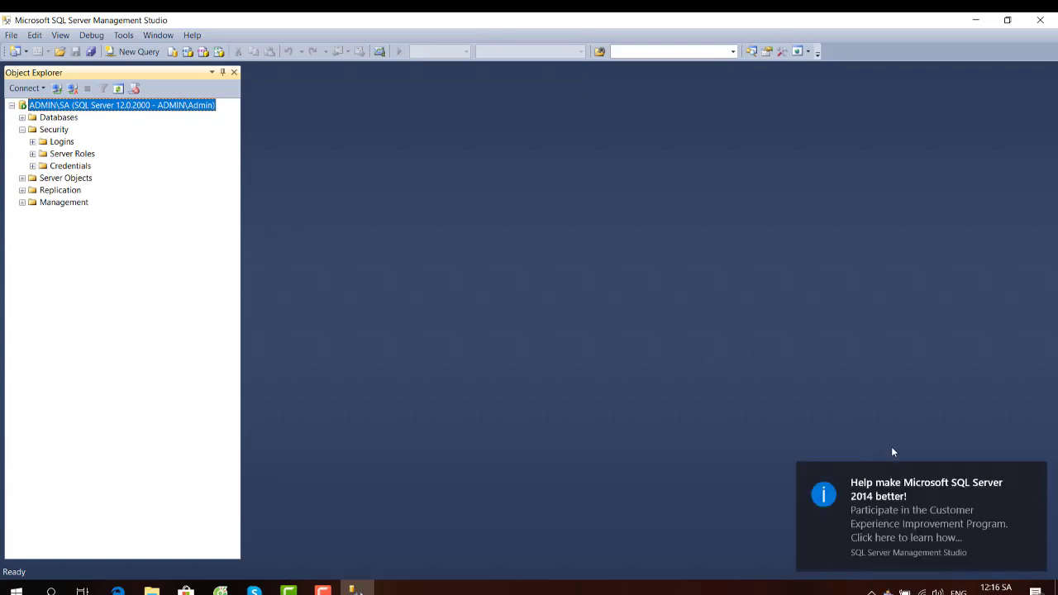
pyautogui.click(1034, 475)
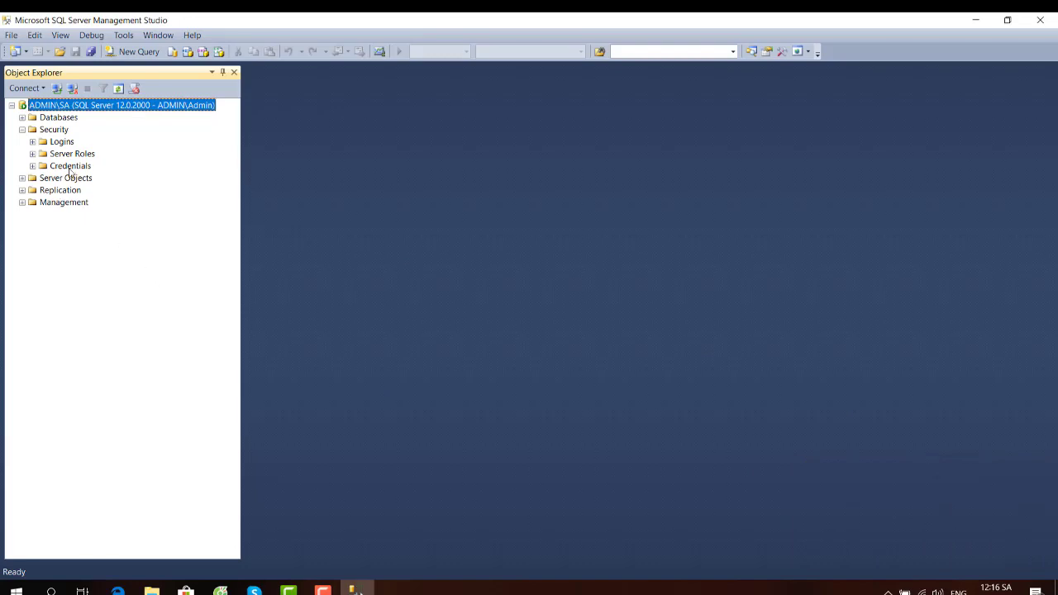
pyautogui.click(62, 141)
pyautogui.click(32, 141)
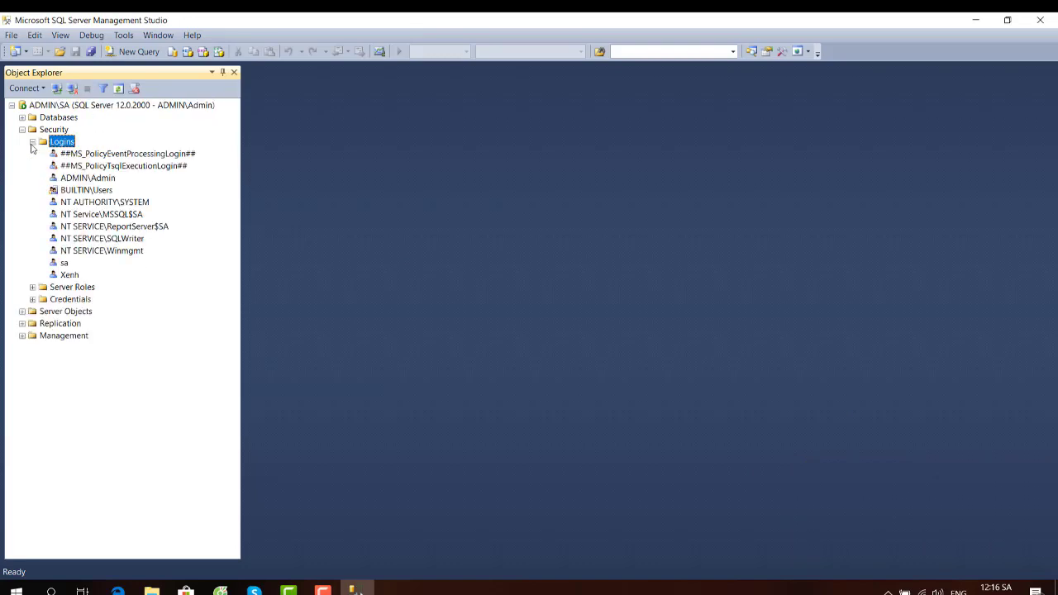
pyautogui.click(90, 180)
pyautogui.rightClick(89, 181)
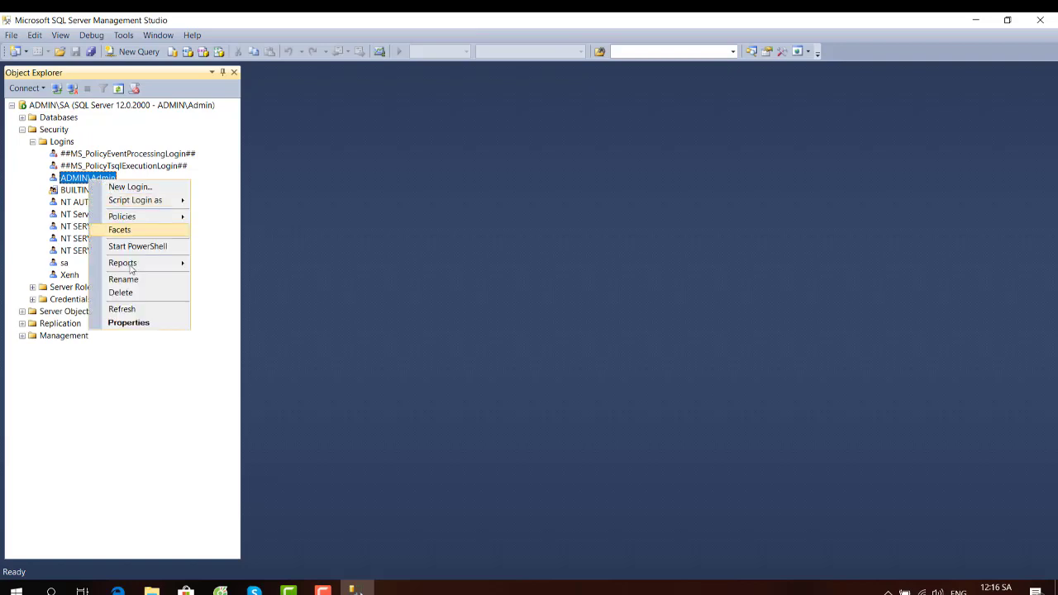
pyautogui.click(129, 323)
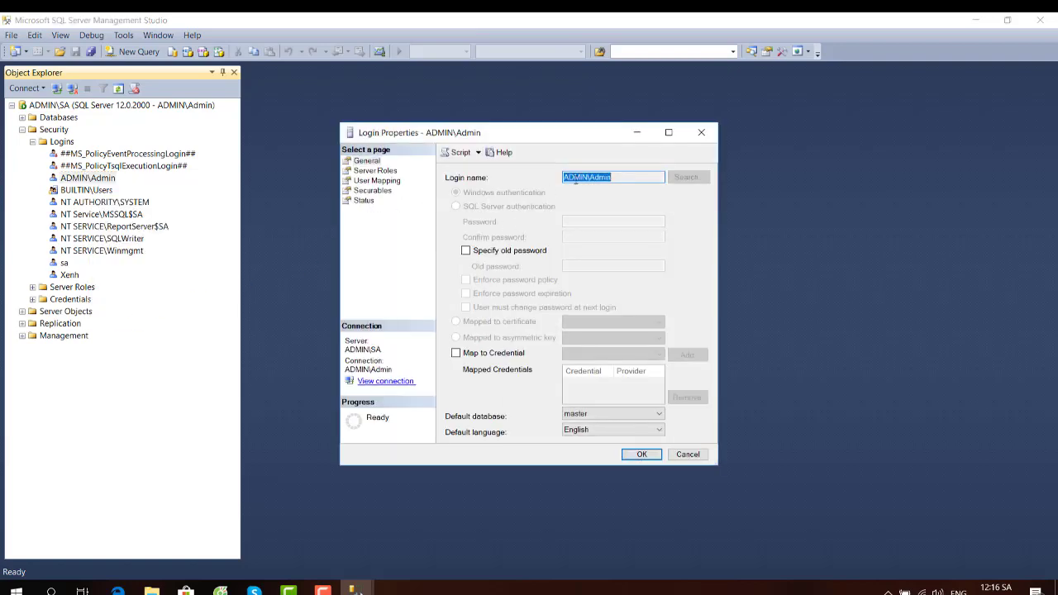
# - Review ADMIN\Admin's User Mapping and Status pages, then close the dialog unchanged
pyautogui.click(377, 181)
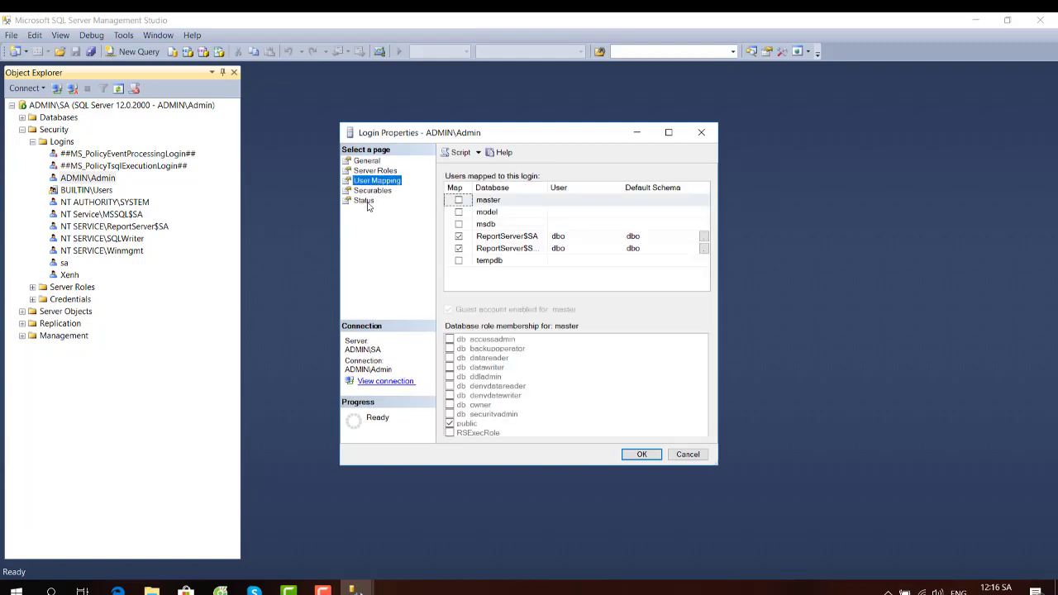
pyautogui.click(365, 203)
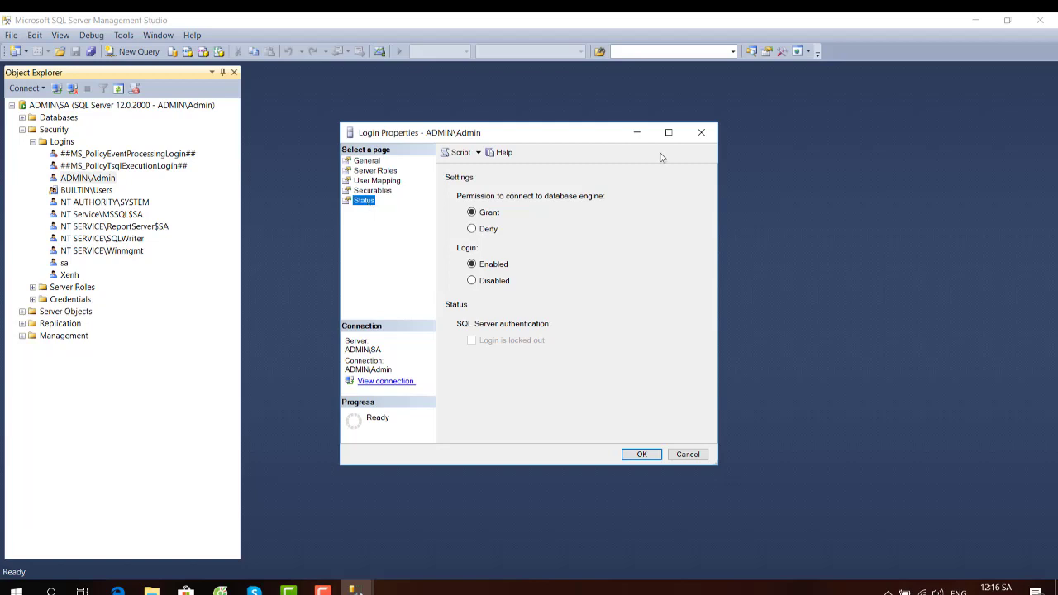
pyautogui.click(700, 132)
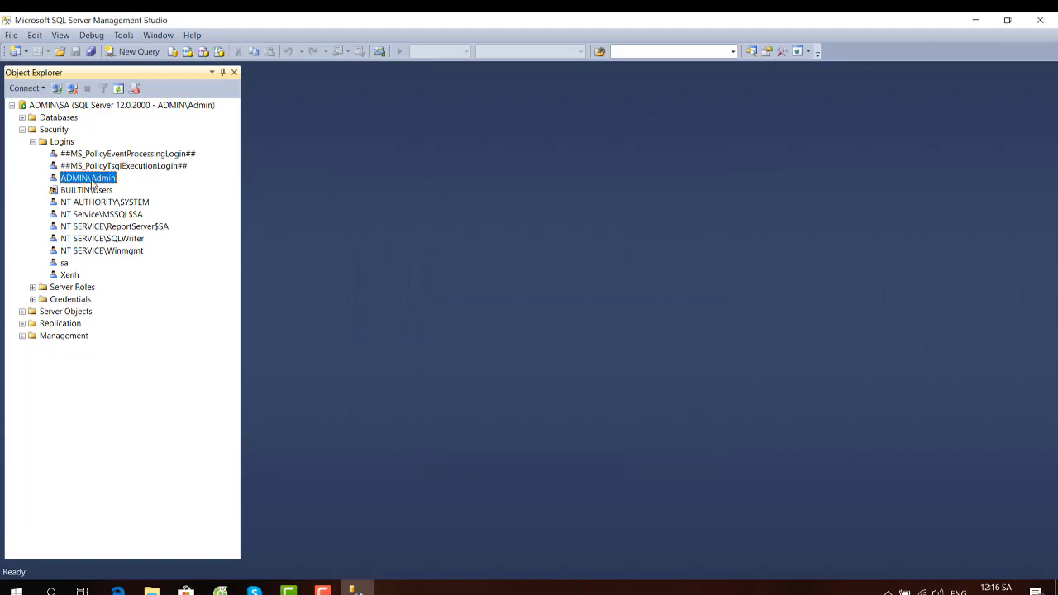
# - Create SQL Server login xe, entering and confirming its password, with password policy not enforced
pyautogui.rightClick(92, 178)
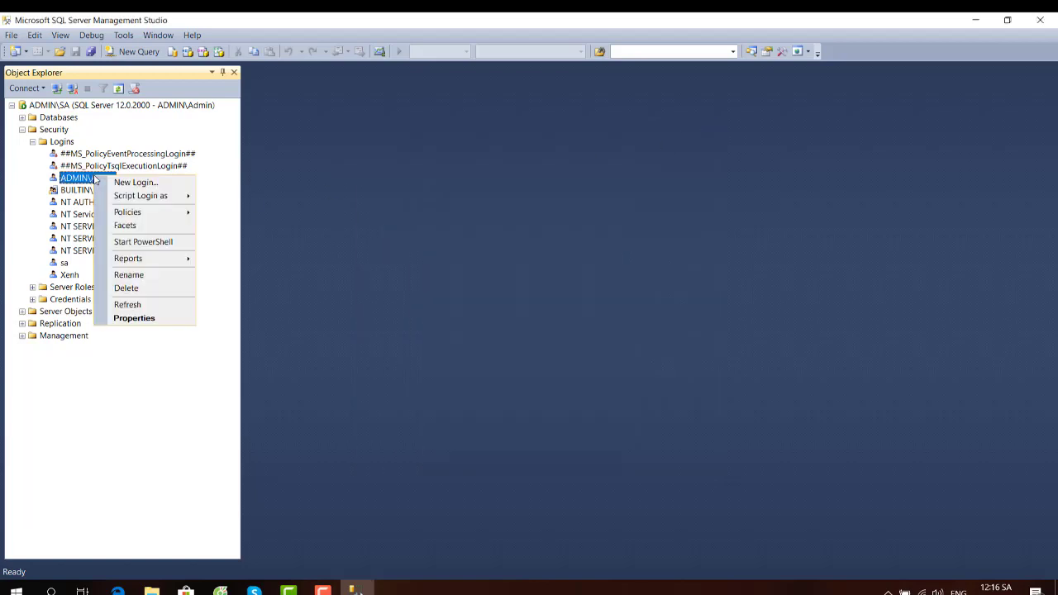
pyautogui.click(140, 182)
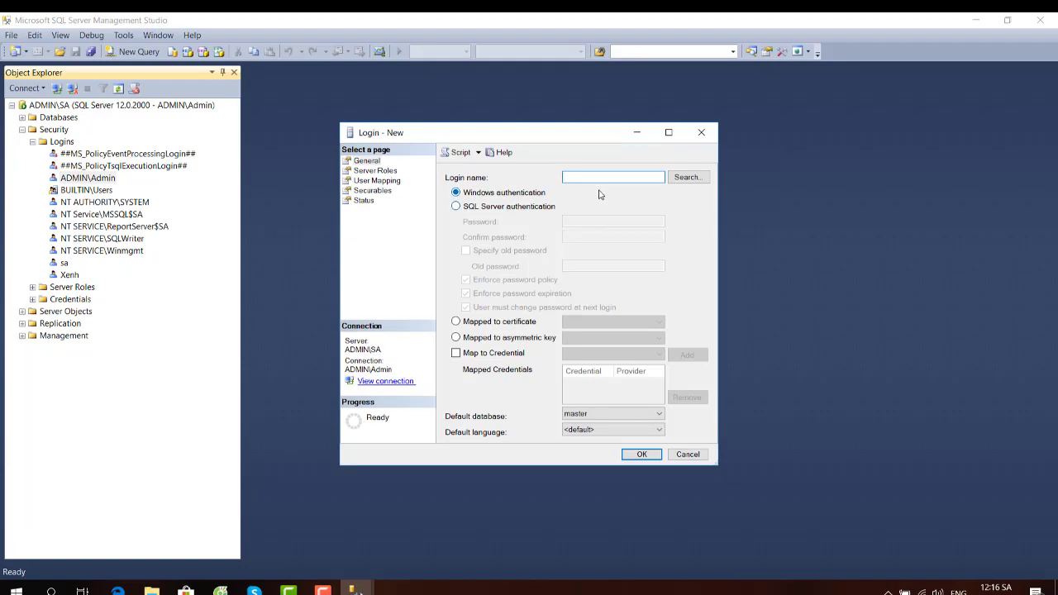
pyautogui.write('xe')
pyautogui.click(464, 212)
pyautogui.click(607, 222)
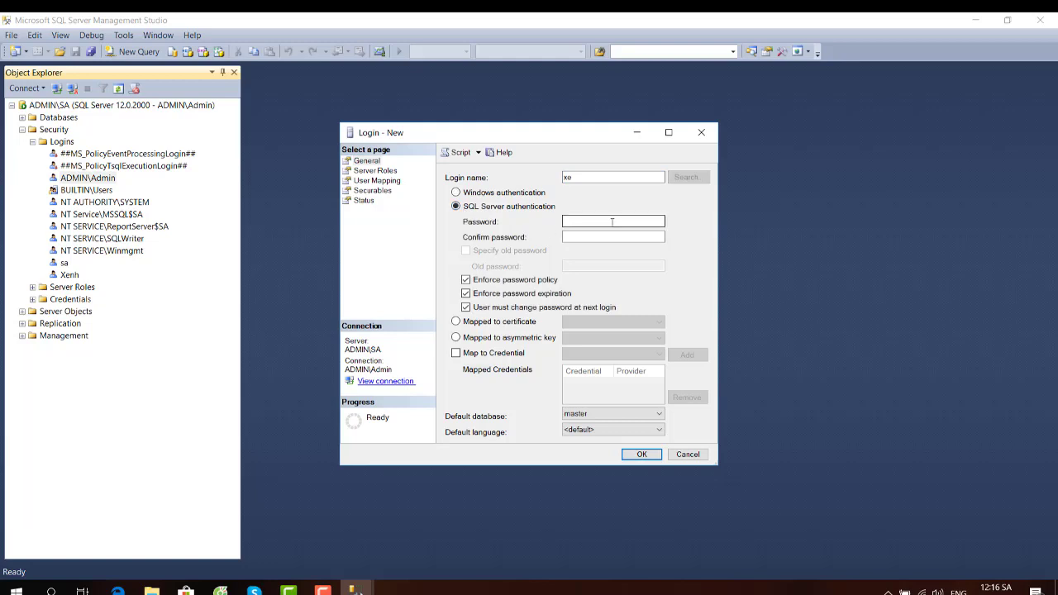
pyautogui.write('12')
pyautogui.click(582, 237)
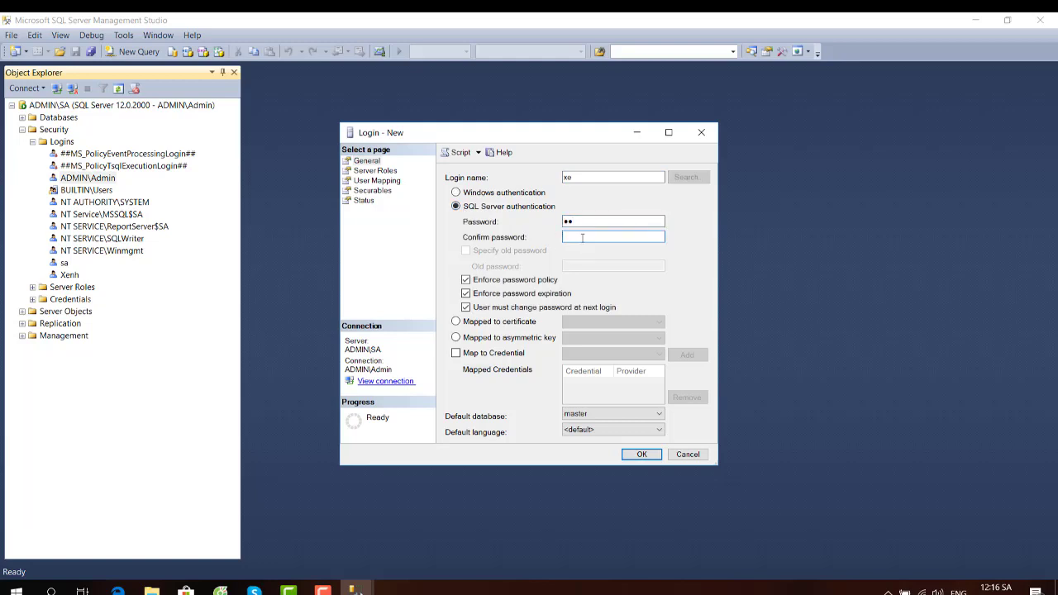
pyautogui.write('12')
pyautogui.click(466, 280)
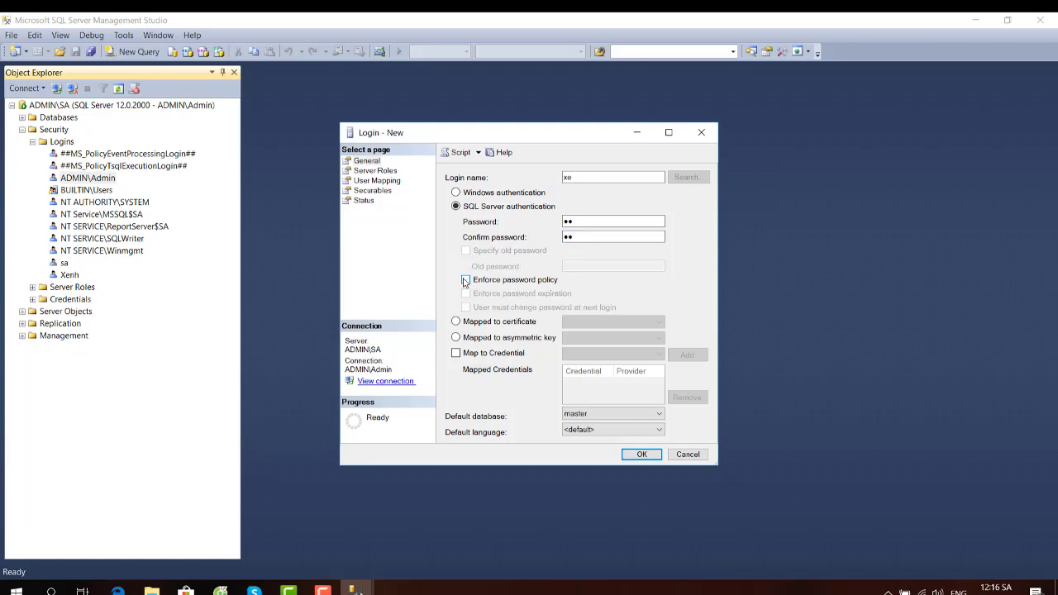
pyautogui.click(639, 451)
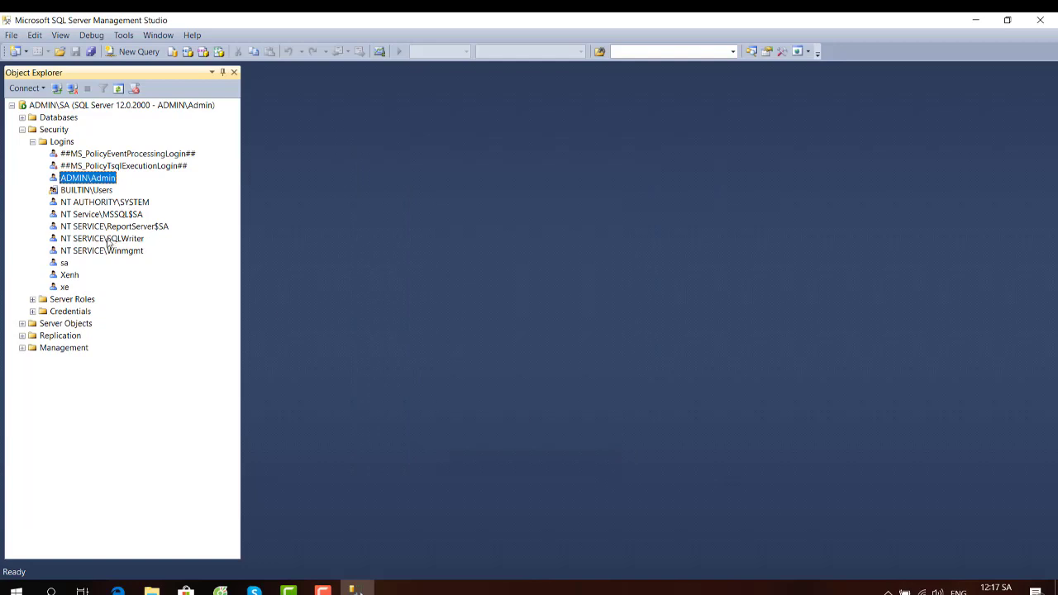
pyautogui.click(63, 286)
pyautogui.rightClick(59, 286)
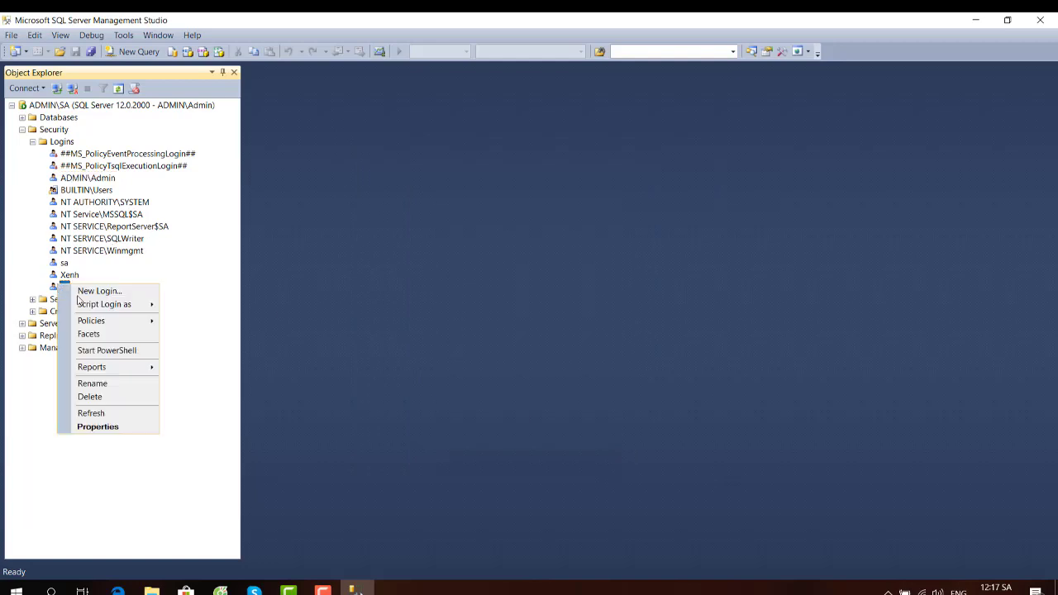
pyautogui.click(89, 425)
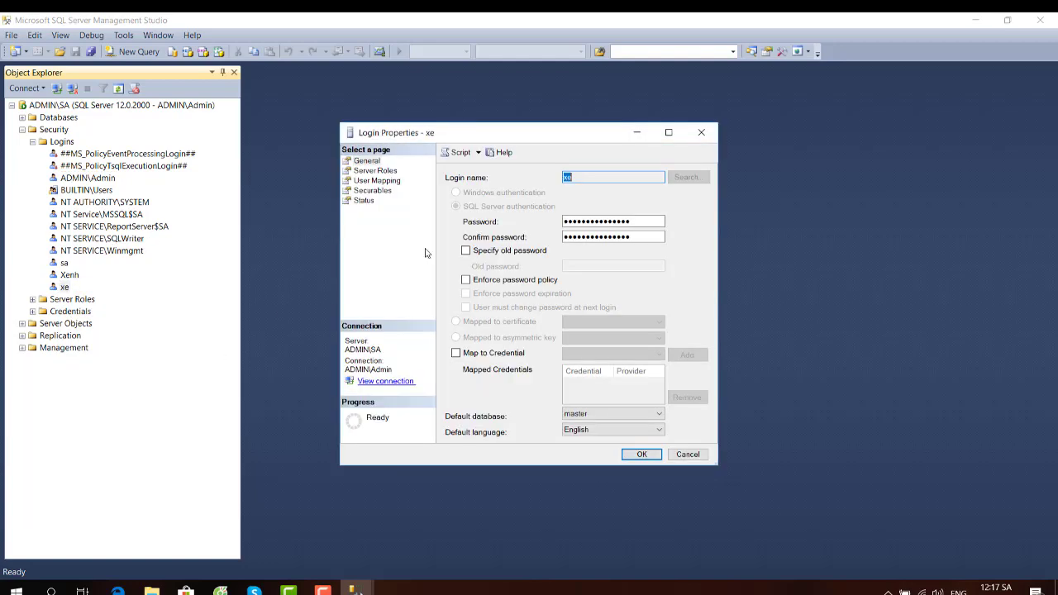
pyautogui.click(367, 202)
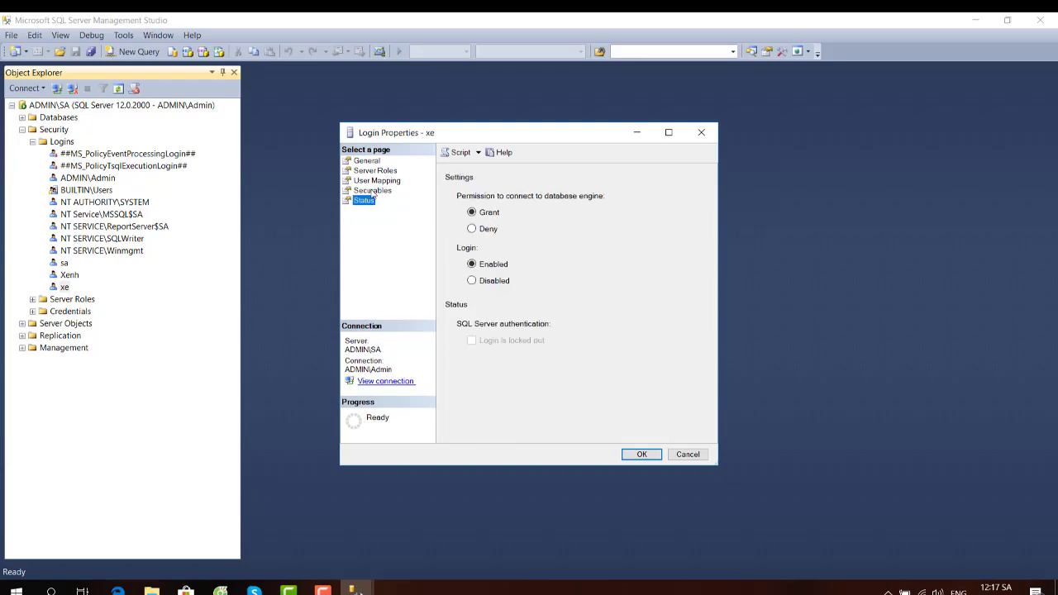
pyautogui.click(374, 181)
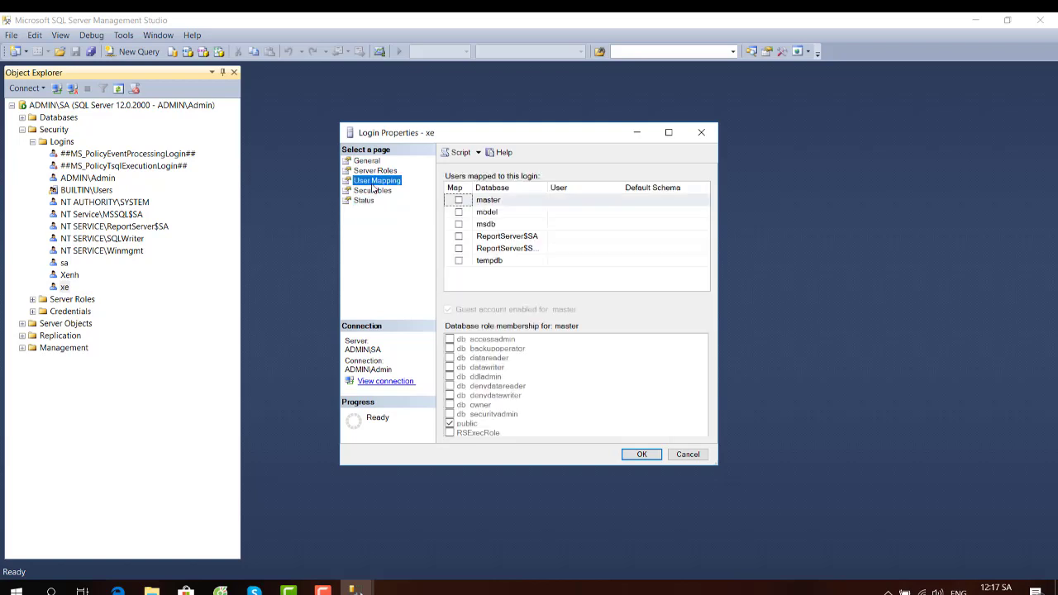
pyautogui.click(641, 454)
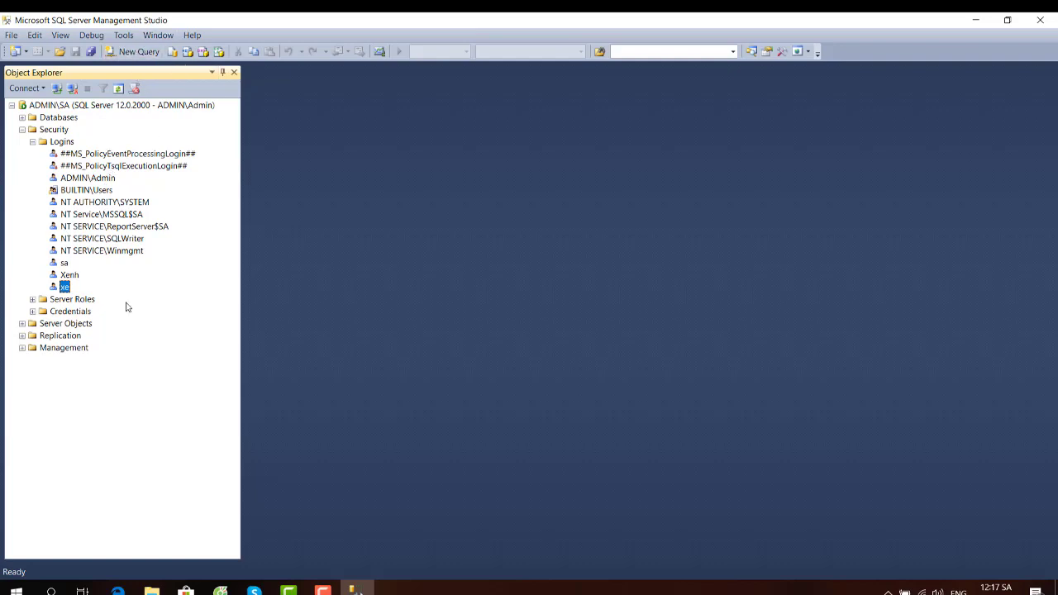
pyautogui.rightClick(150, 284)
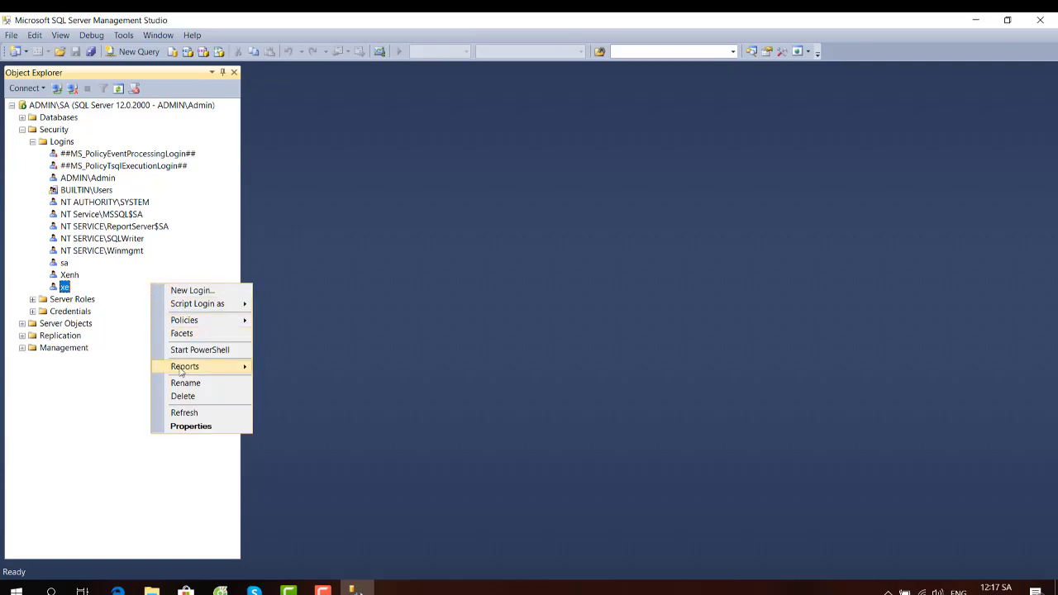
pyautogui.click(182, 412)
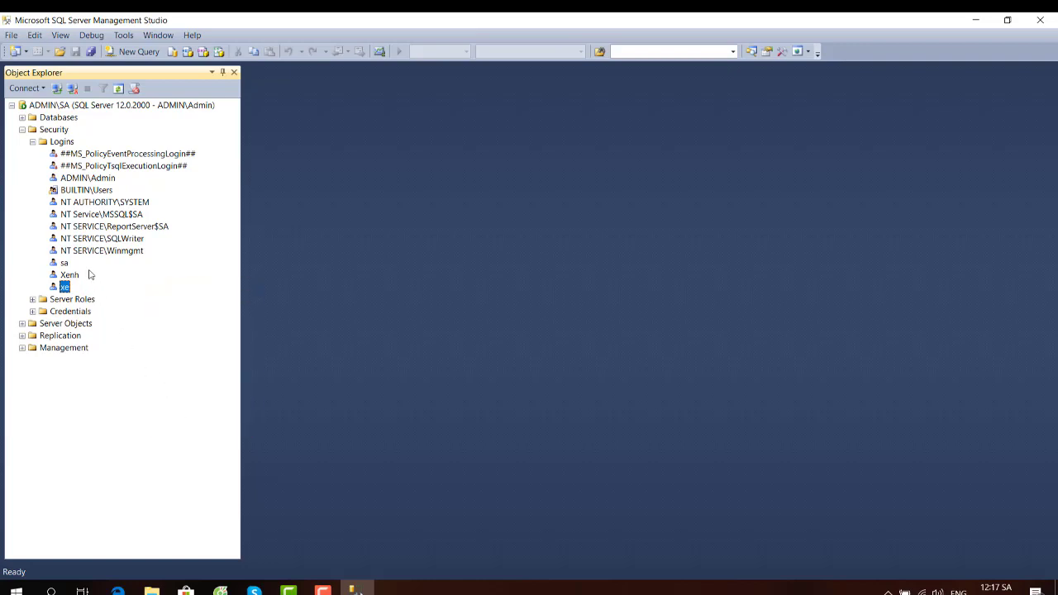
# - Disconnect and try signing in to ADMIN\SA as xe with SQL Server Authentication; it fails
pyautogui.click(73, 88)
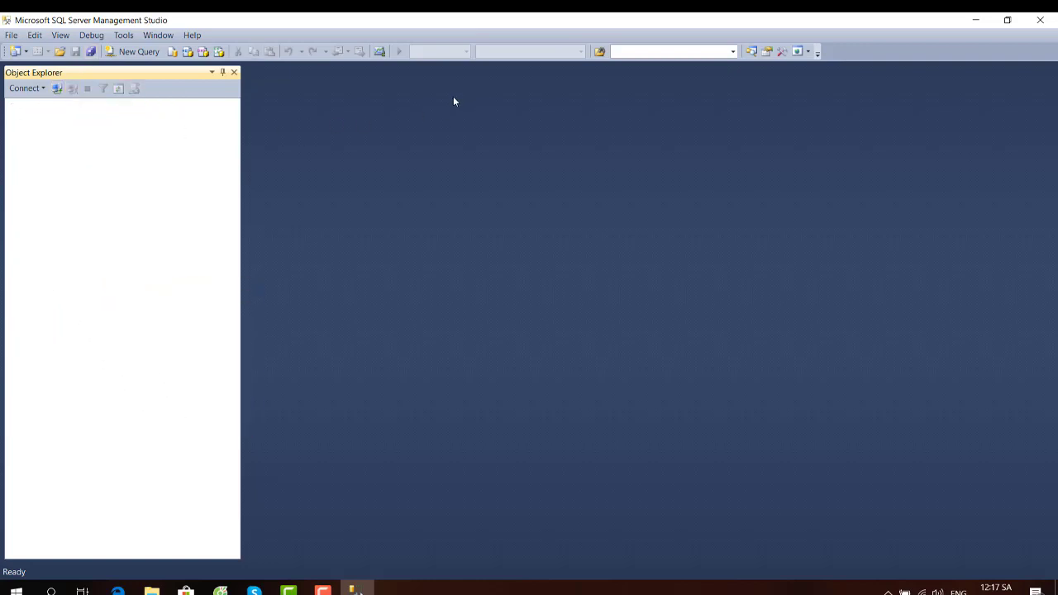
pyautogui.click(57, 89)
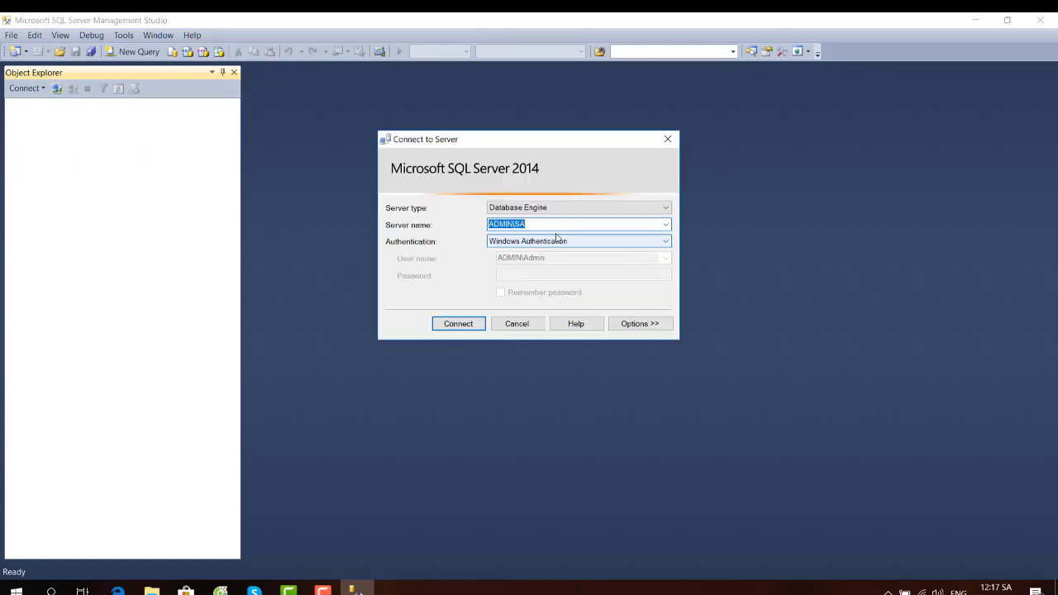
pyautogui.click(584, 243)
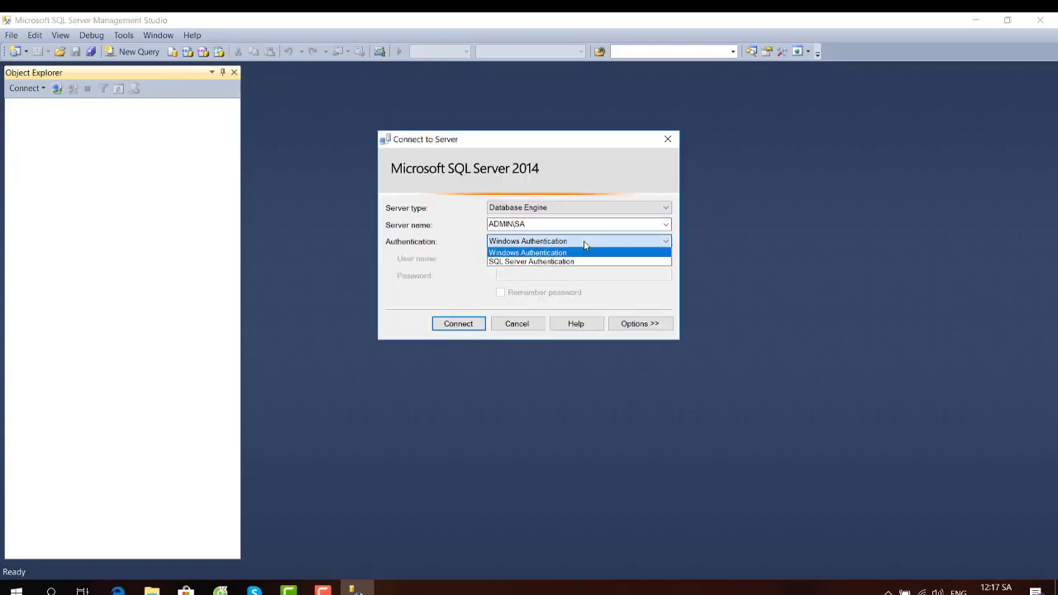
pyautogui.click(536, 262)
pyautogui.click(533, 258)
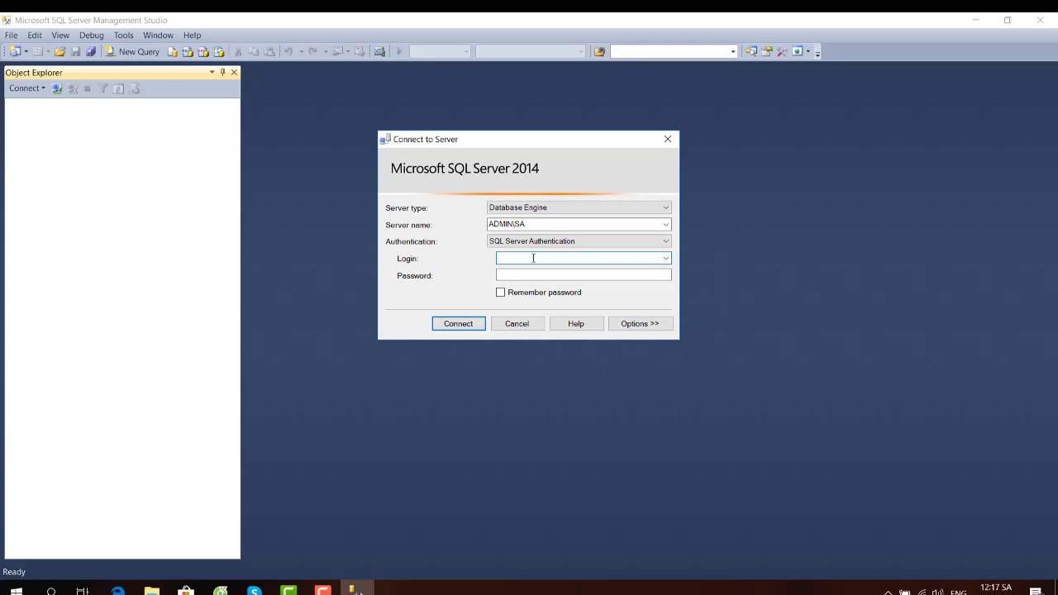
pyautogui.write('xe')
pyautogui.click(533, 277)
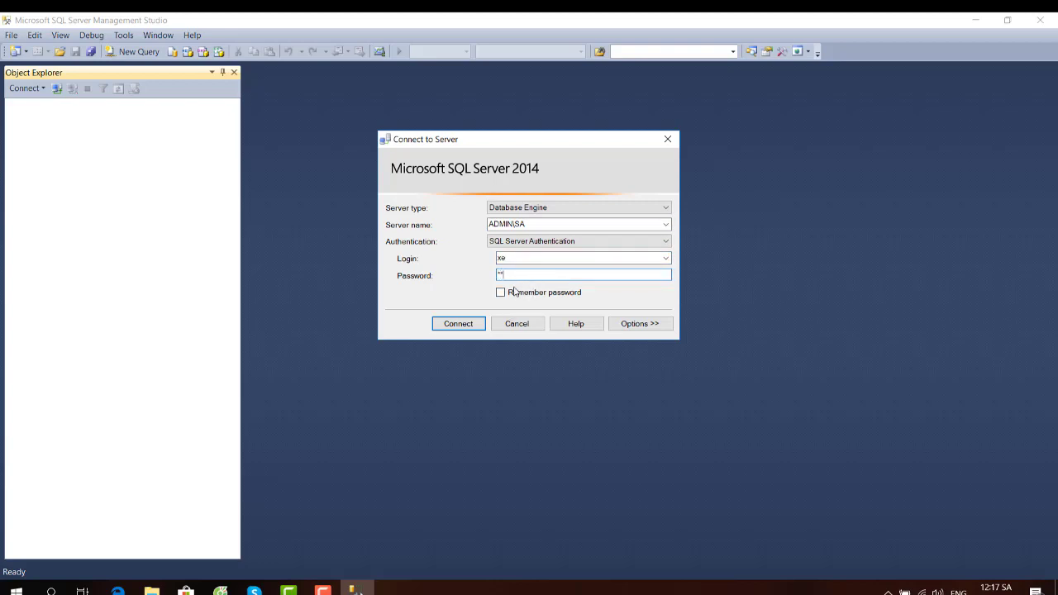
pyautogui.click(468, 323)
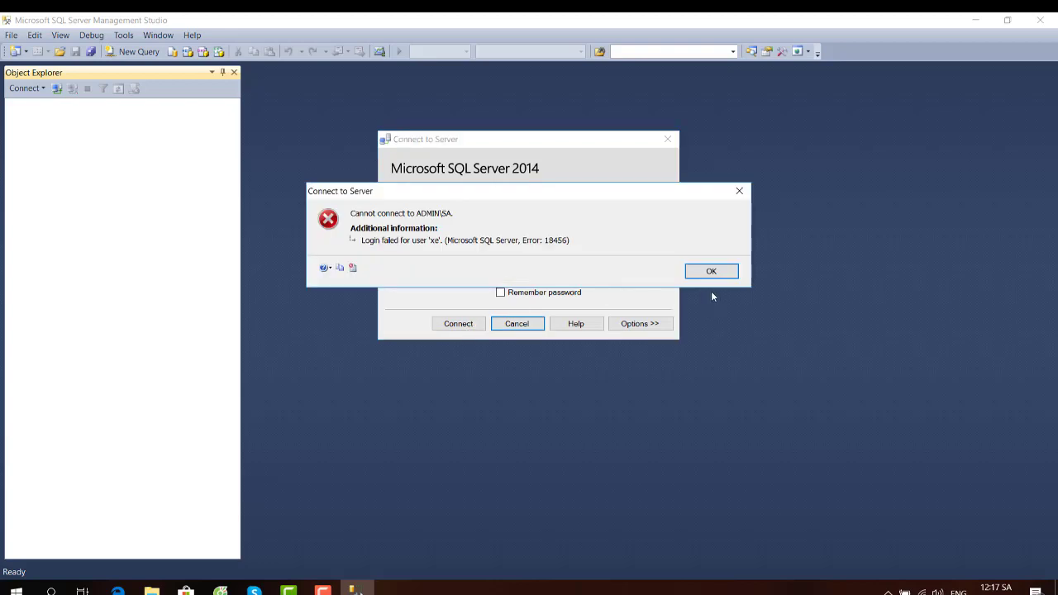
pyautogui.click(713, 271)
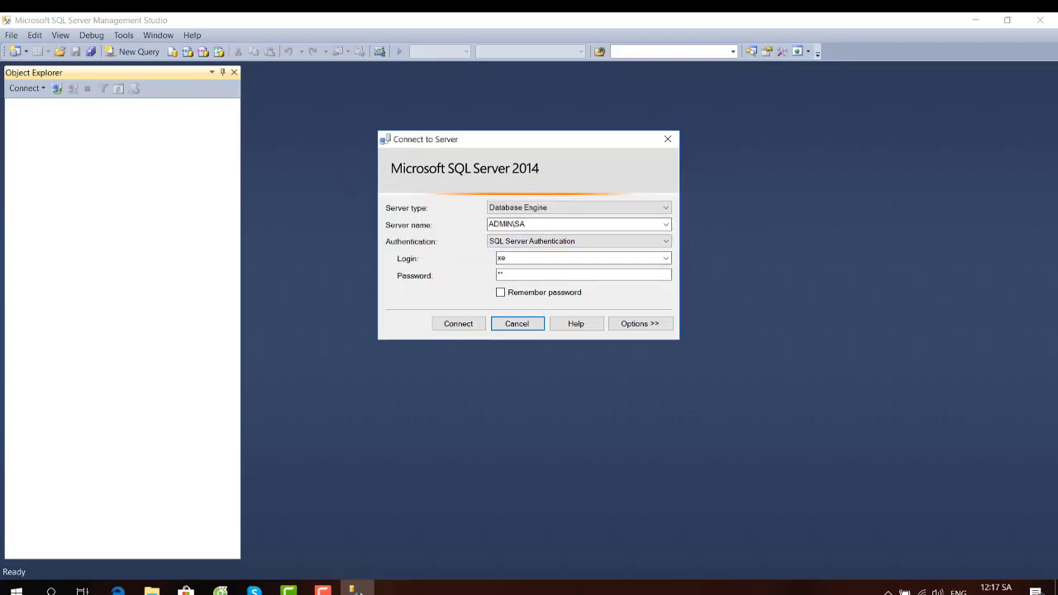
# - Keep Database Engine and server ADMIN\SA and retry as xe, failing again with error 18456
pyautogui.click(665, 224)
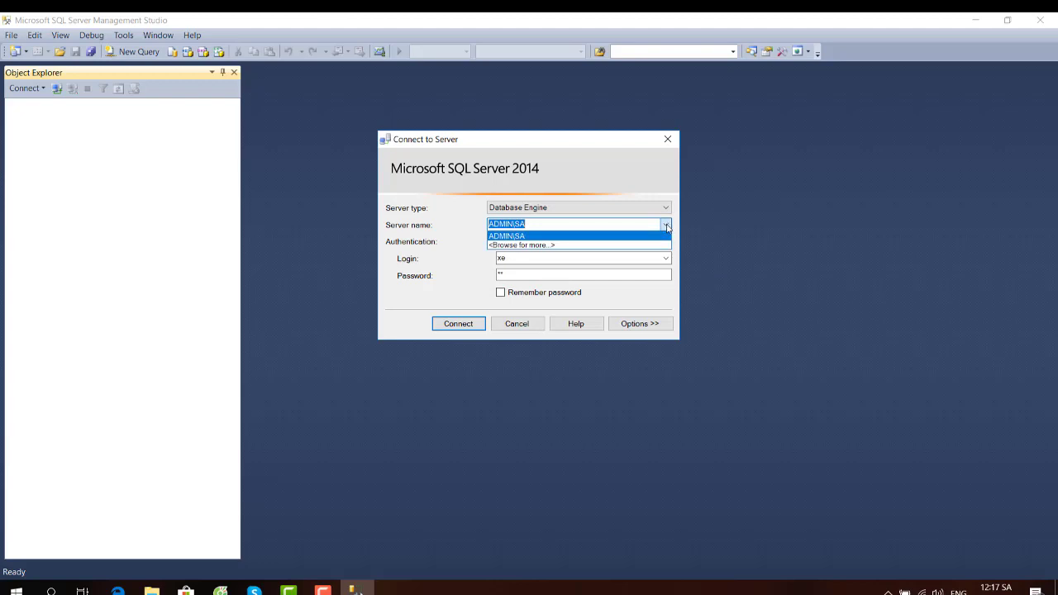
pyautogui.click(666, 225)
pyautogui.click(662, 208)
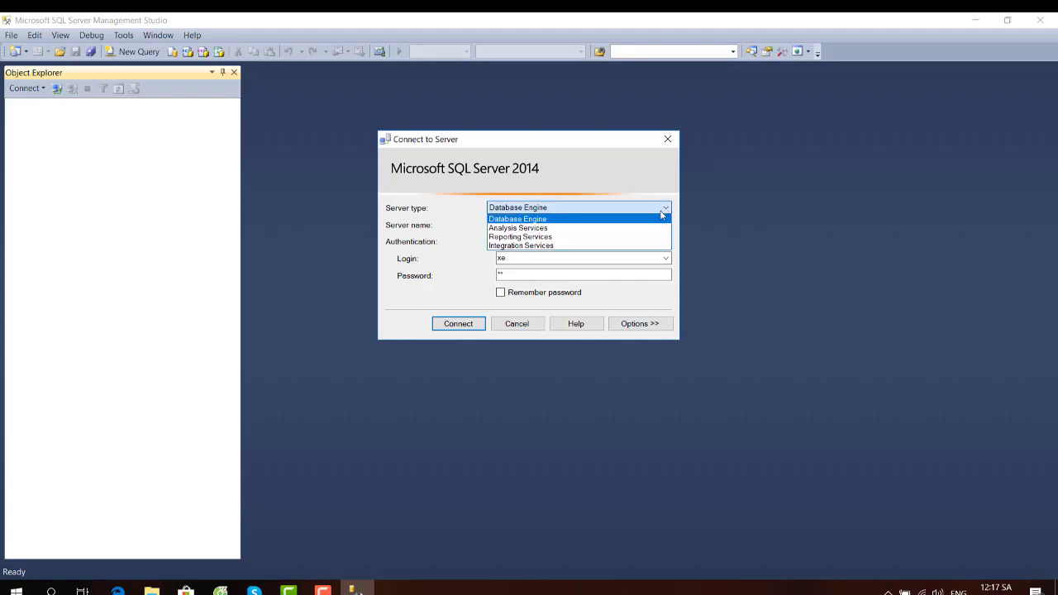
pyautogui.click(633, 193)
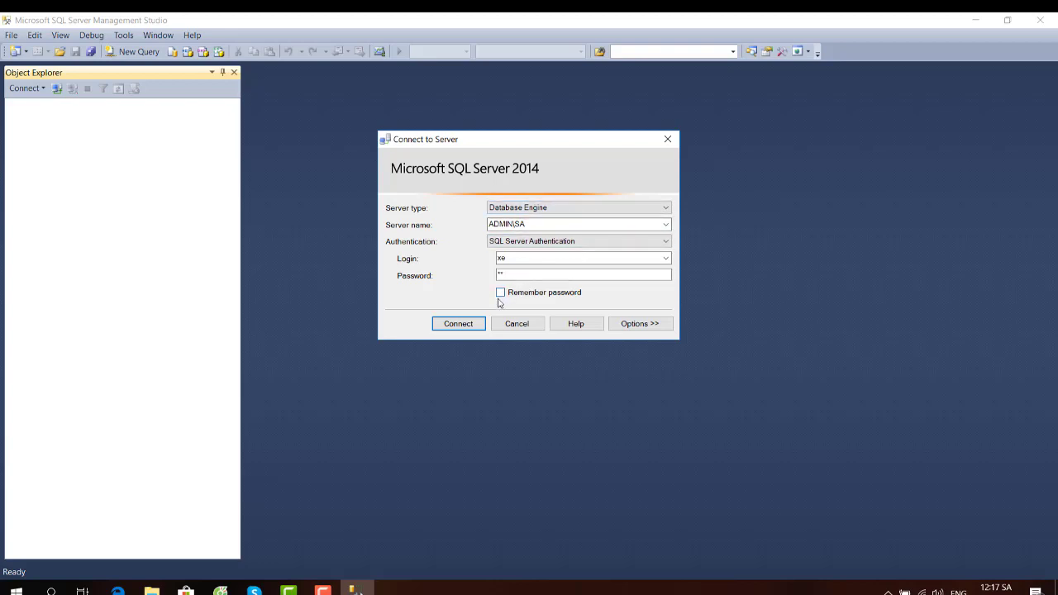
pyautogui.click(455, 327)
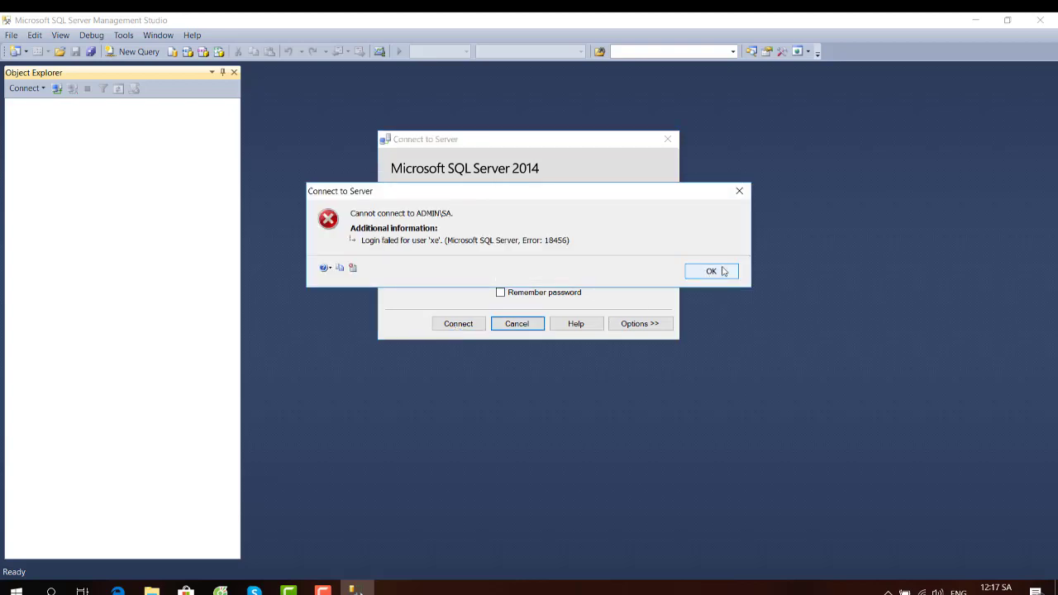
pyautogui.click(722, 270)
# - Close the connection window and exit Management Studio to the desktop
pyautogui.click(669, 139)
pyautogui.click(1039, 20)
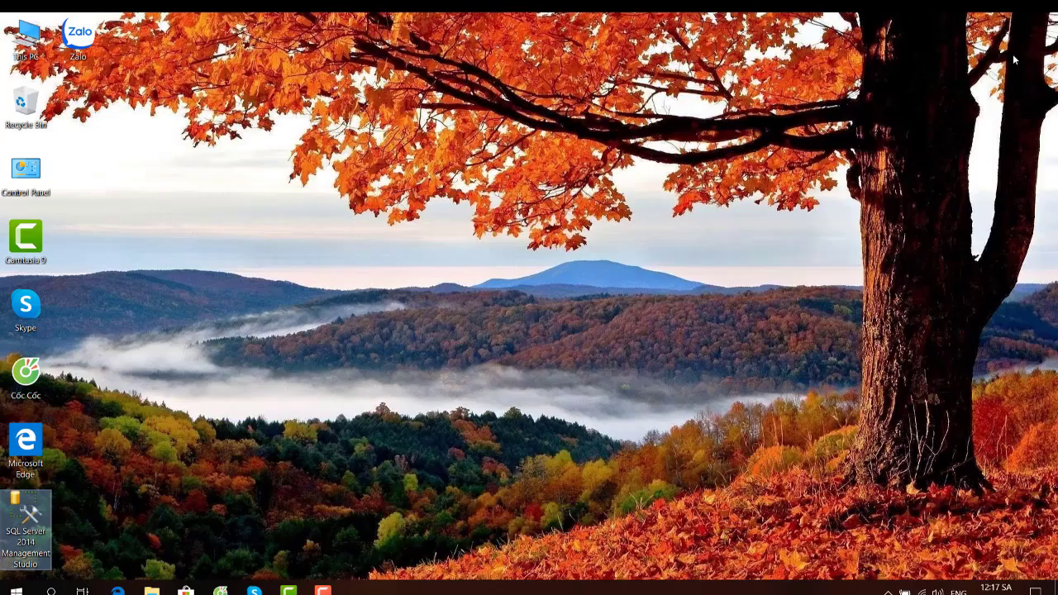
pyautogui.click(329, 590)
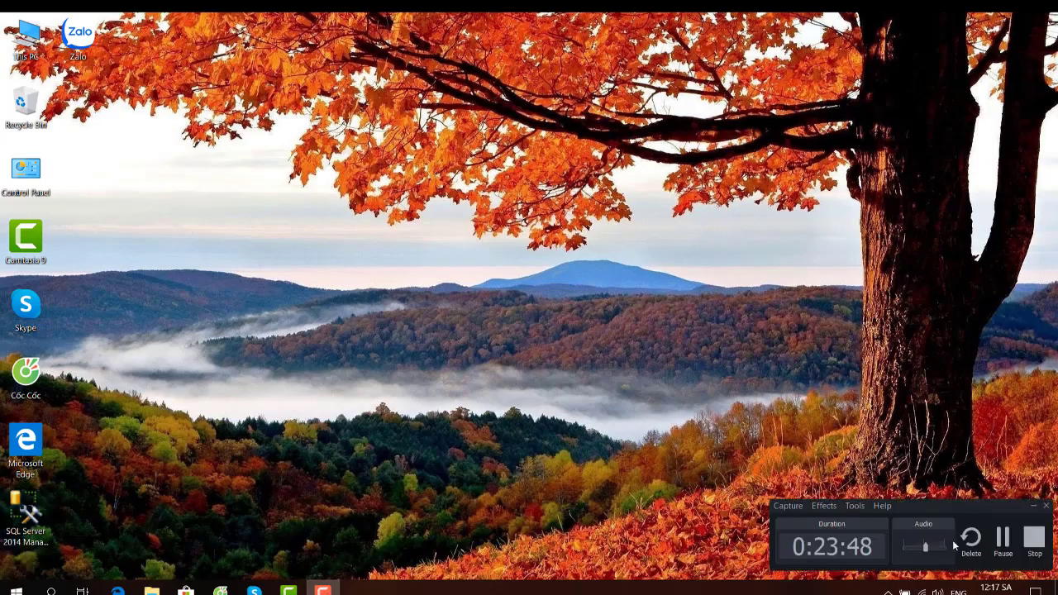